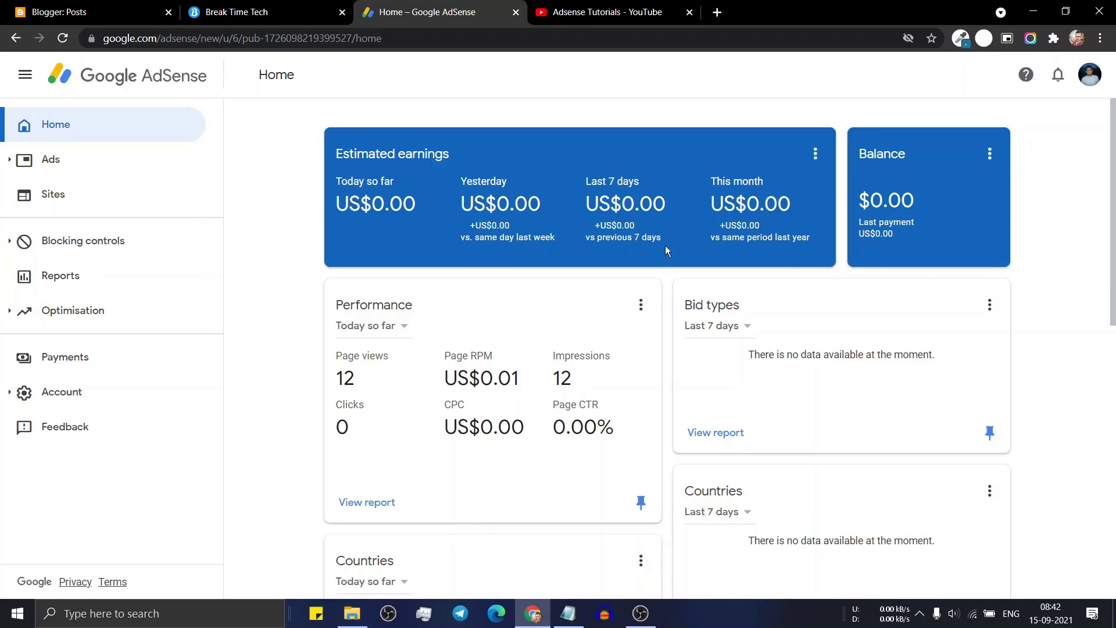
# Review the AdSense home dashboard and the Break Time Tech blog homepage.
pyautogui.scroll(-3, 771, 308)
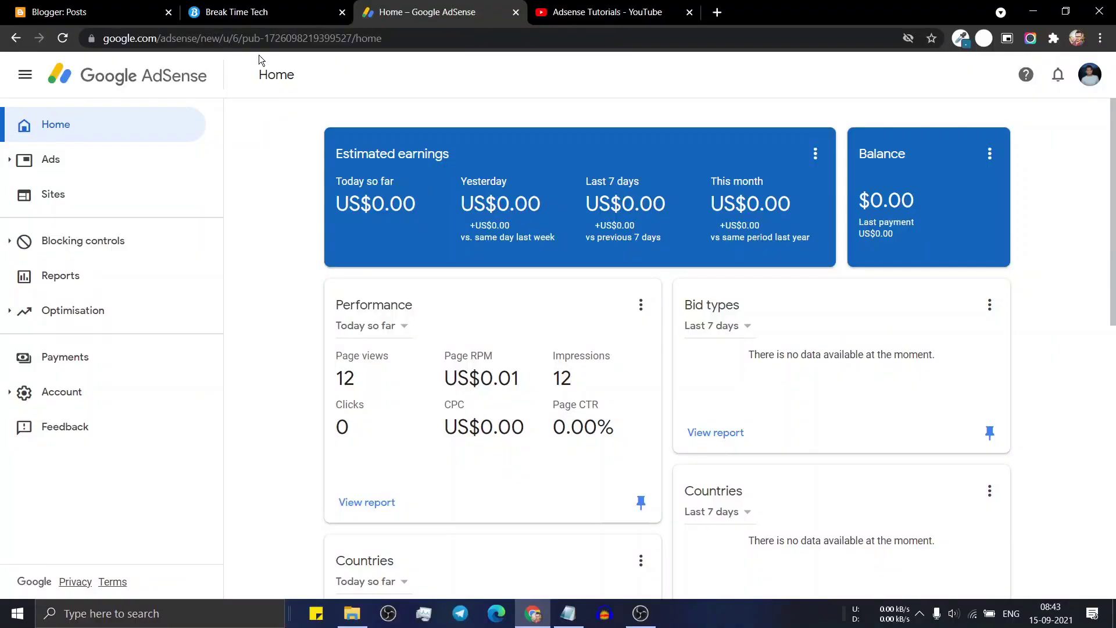
pyautogui.click(256, 12)
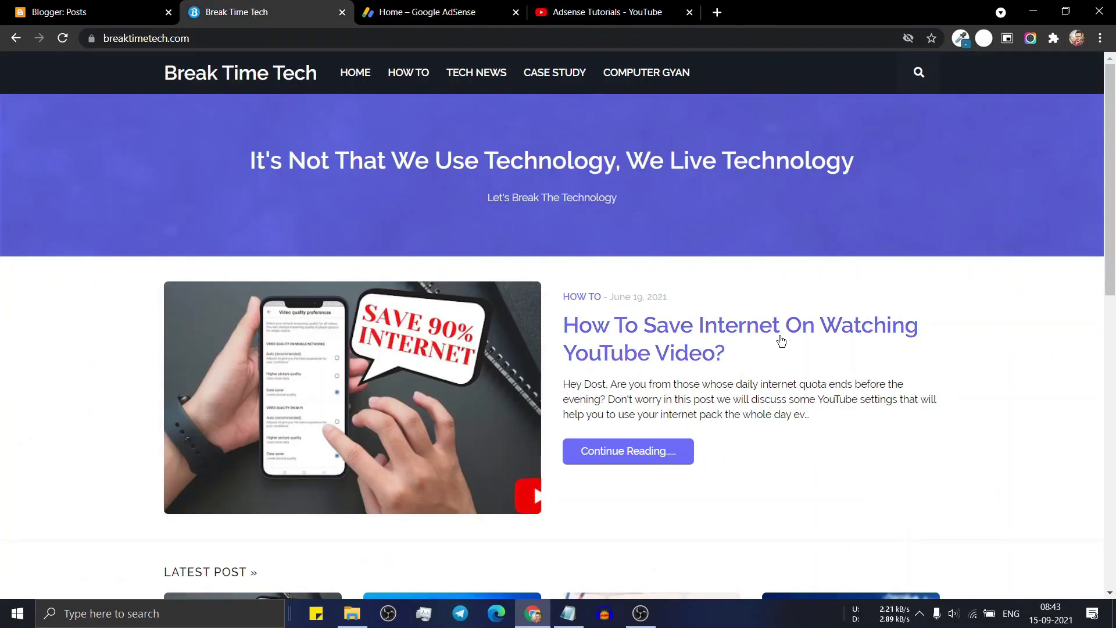
pyautogui.moveTo(1110, 233); pyautogui.dragTo(1115, 210)
pyautogui.scroll(-4, 1114, 429)
pyautogui.scroll(3, 1114, 416)
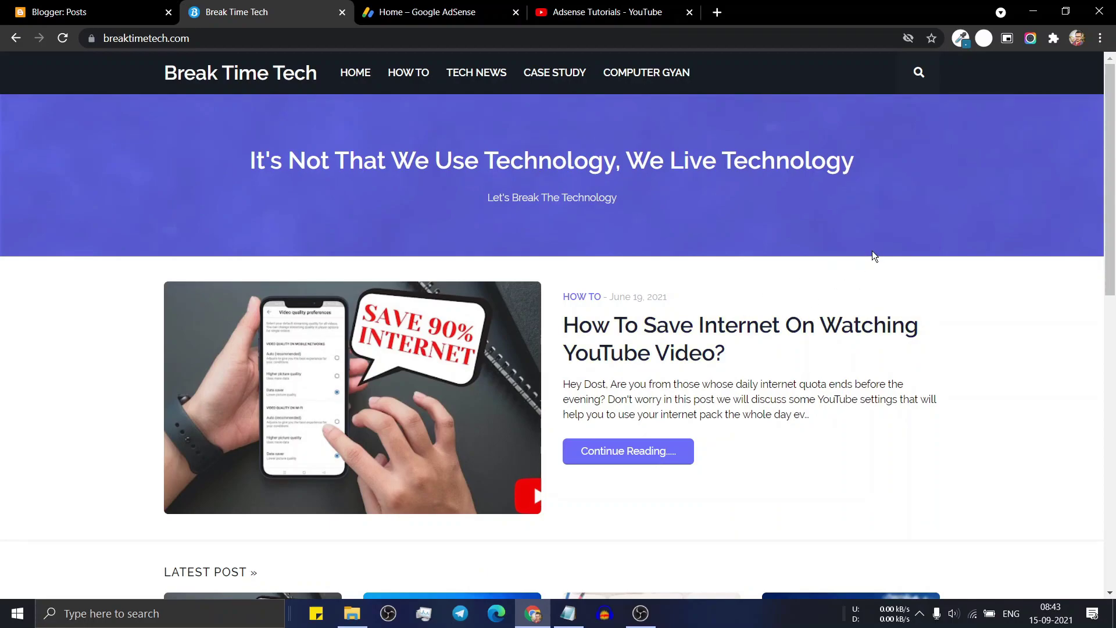
pyautogui.click(503, 16)
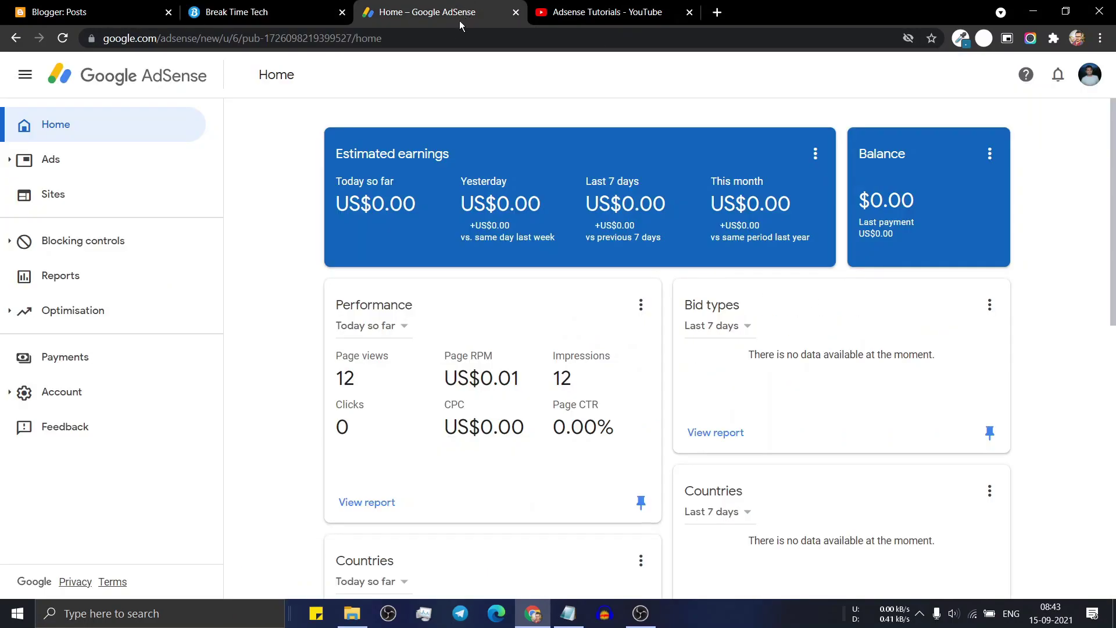
# Open the AdSense ads overview and view the auto ads code snippet for the site's head section.
pyautogui.click(61, 166)
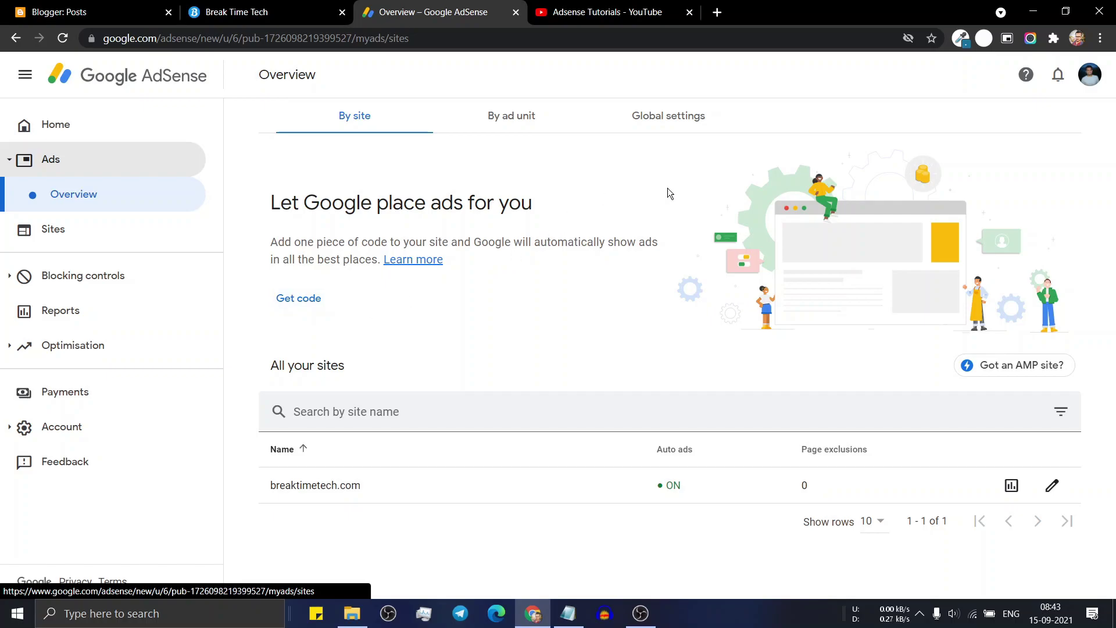
pyautogui.click(608, 11)
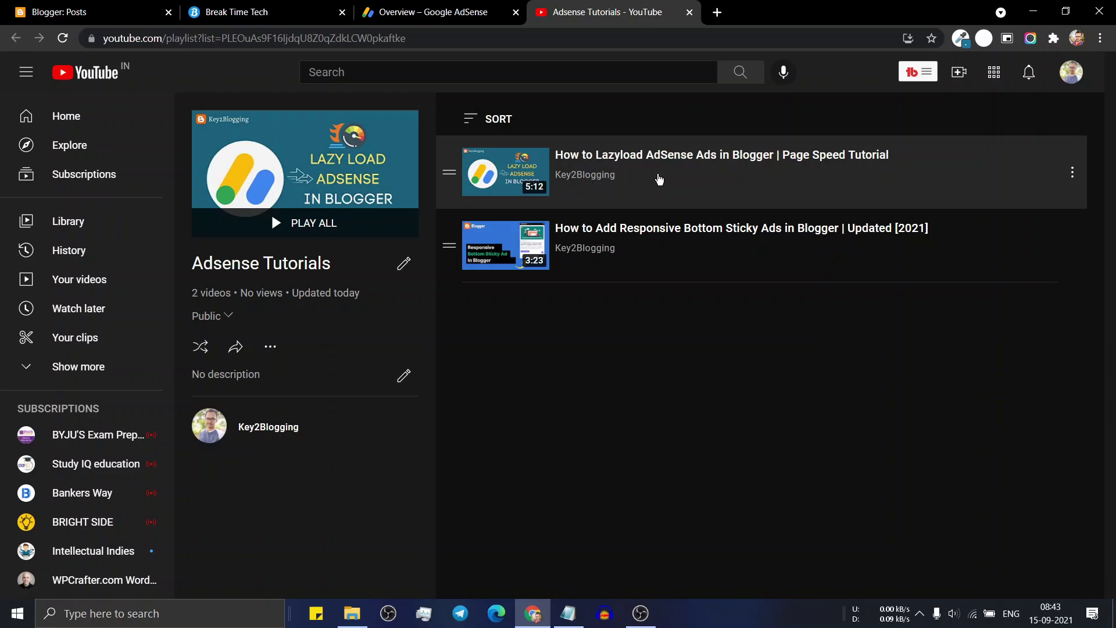
pyautogui.click(436, 13)
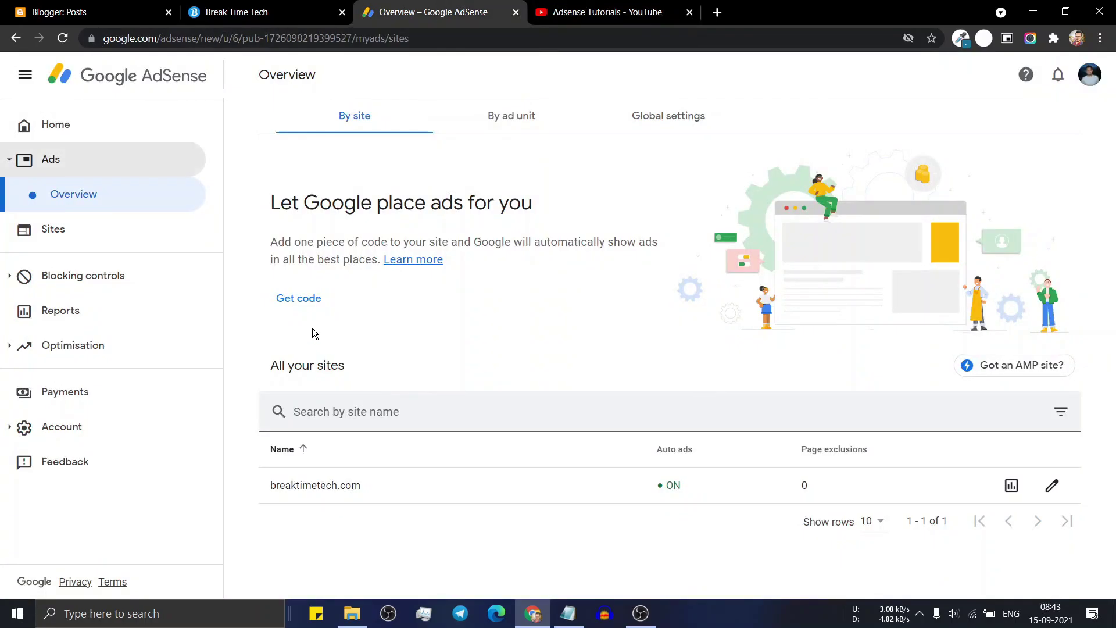
pyautogui.click(299, 299)
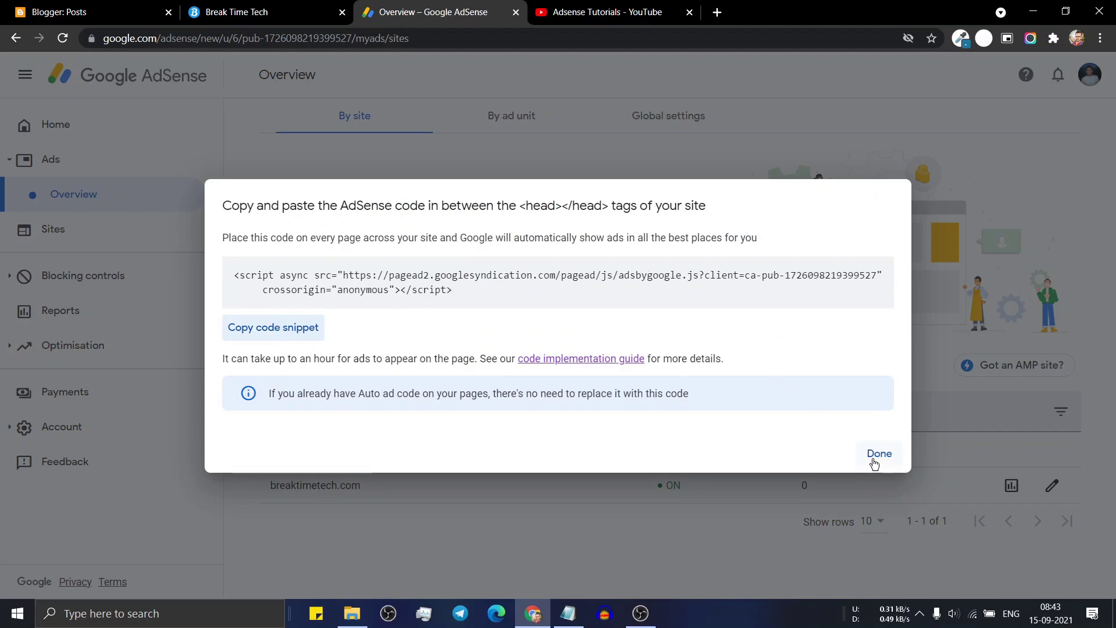
pyautogui.click(878, 457)
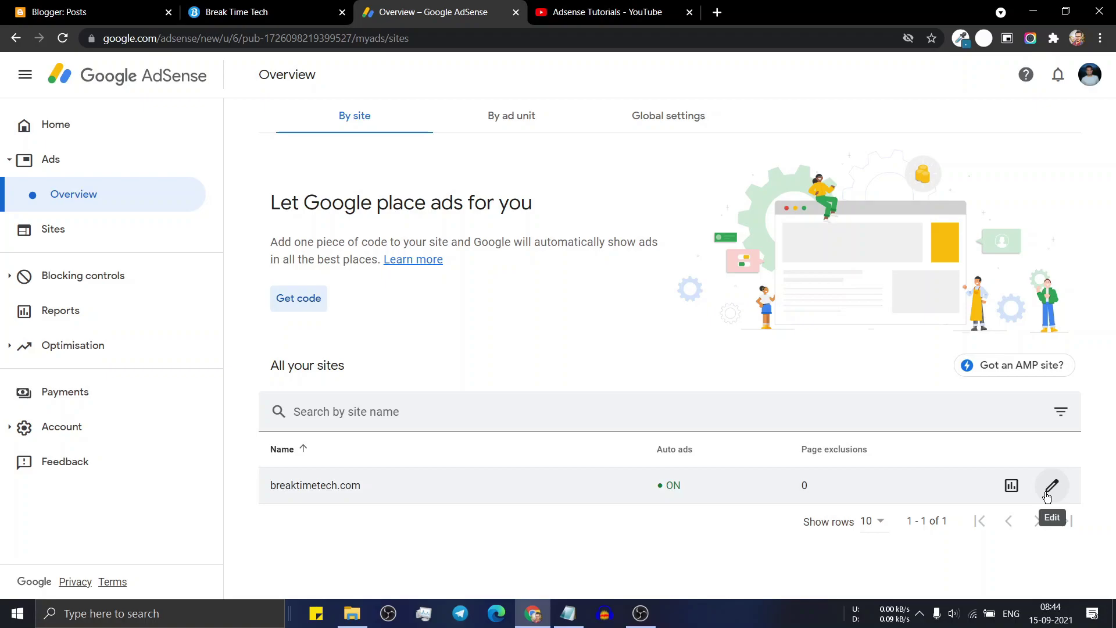
# Open the ad settings for breaktimetech.com and examine the Auto ads options and the in-page, anchor and vignette ad formats.
pyautogui.click(1052, 486)
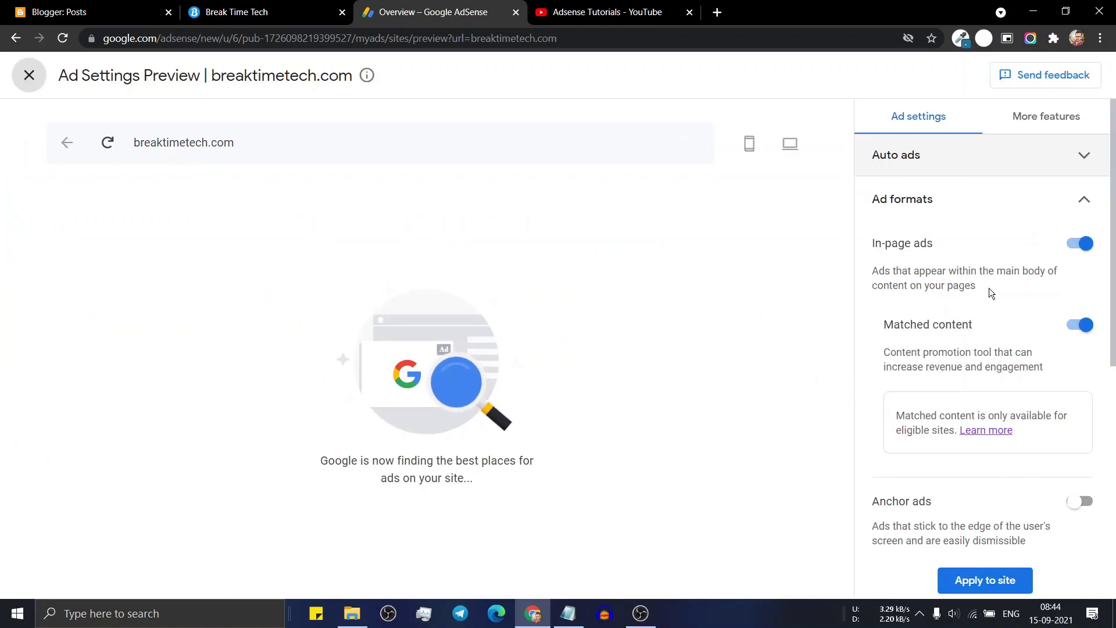
pyautogui.click(1057, 168)
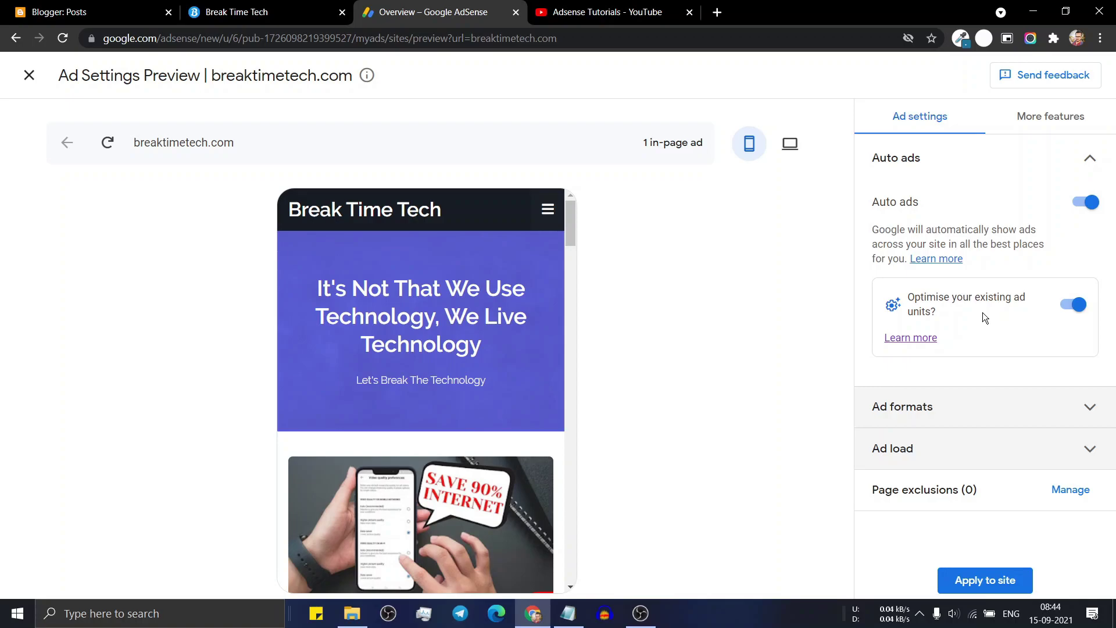
pyautogui.click(986, 417)
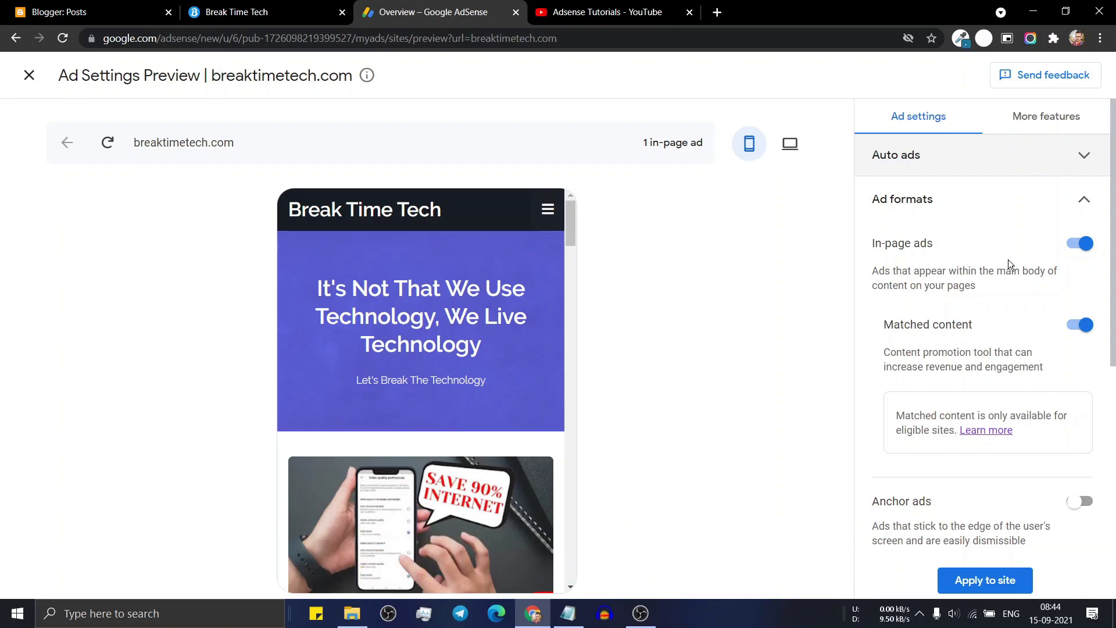
pyautogui.scroll(-1, 1026, 298)
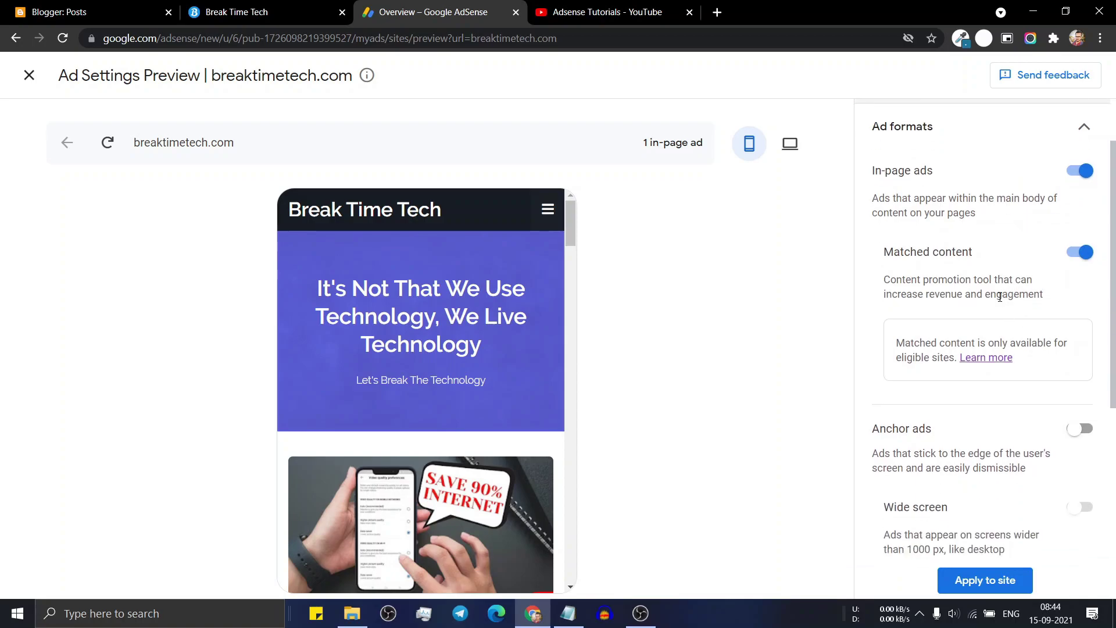
pyautogui.scroll(-2, 992, 347)
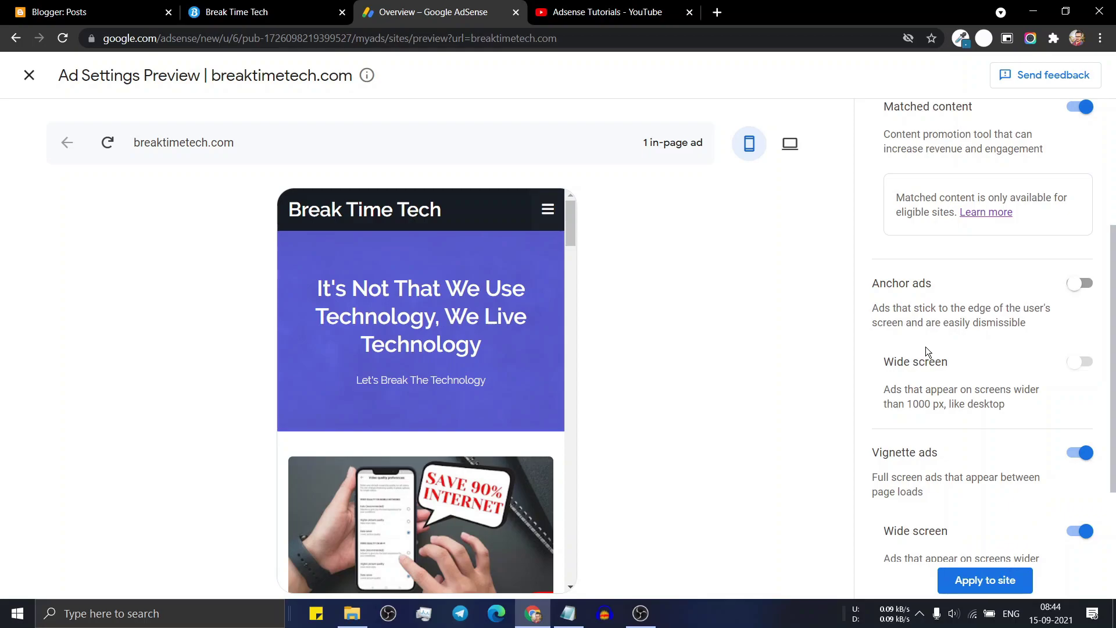
pyautogui.click(628, 11)
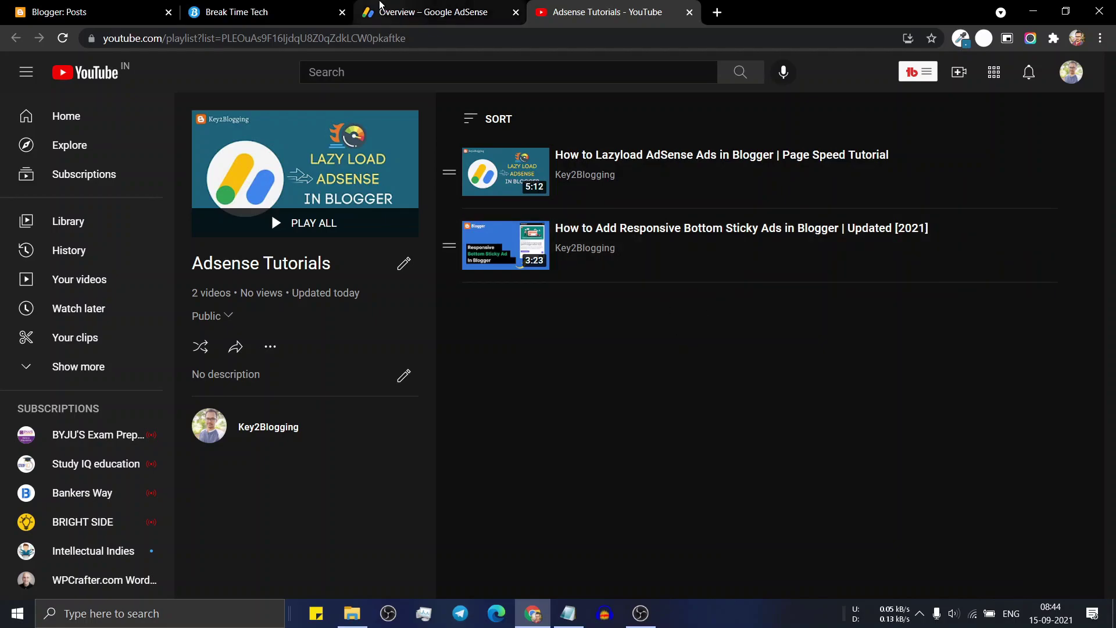
pyautogui.click(273, 10)
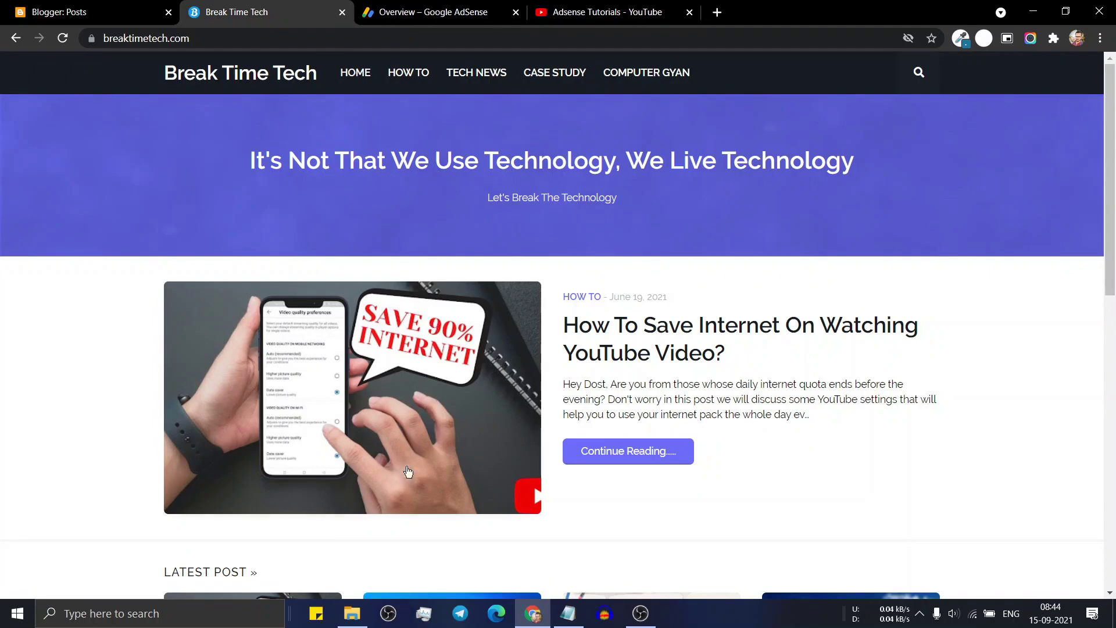
pyautogui.click(448, 12)
pyautogui.scroll(-2, 884, 416)
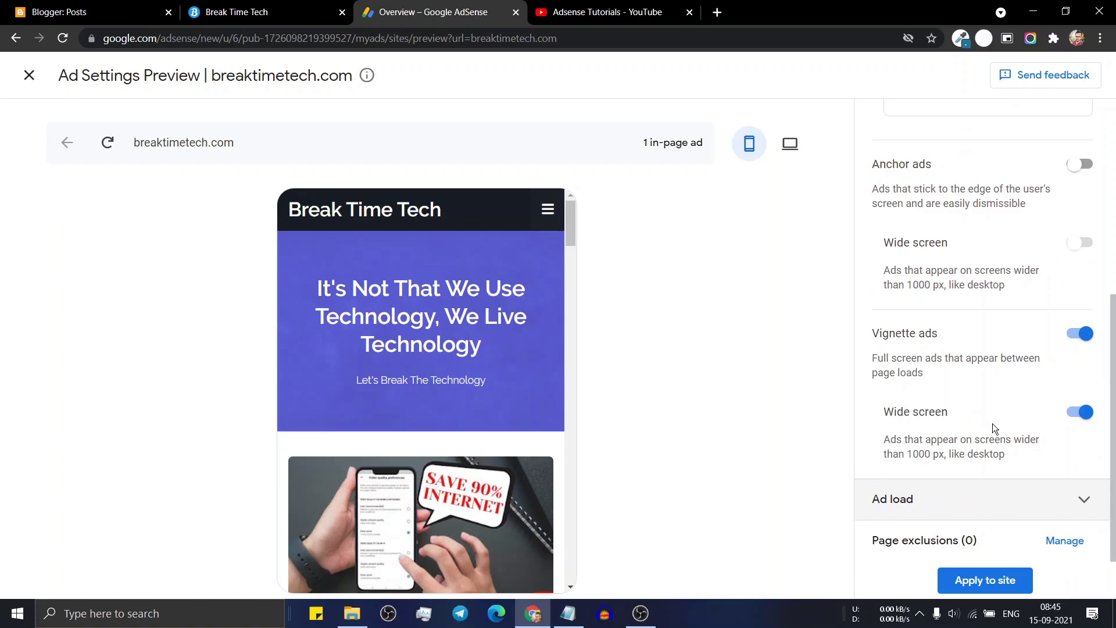
# Reduce the ad load for breaktimetech.com to slightly above a quarter of its range and apply the change to the site now.
pyautogui.click(1017, 499)
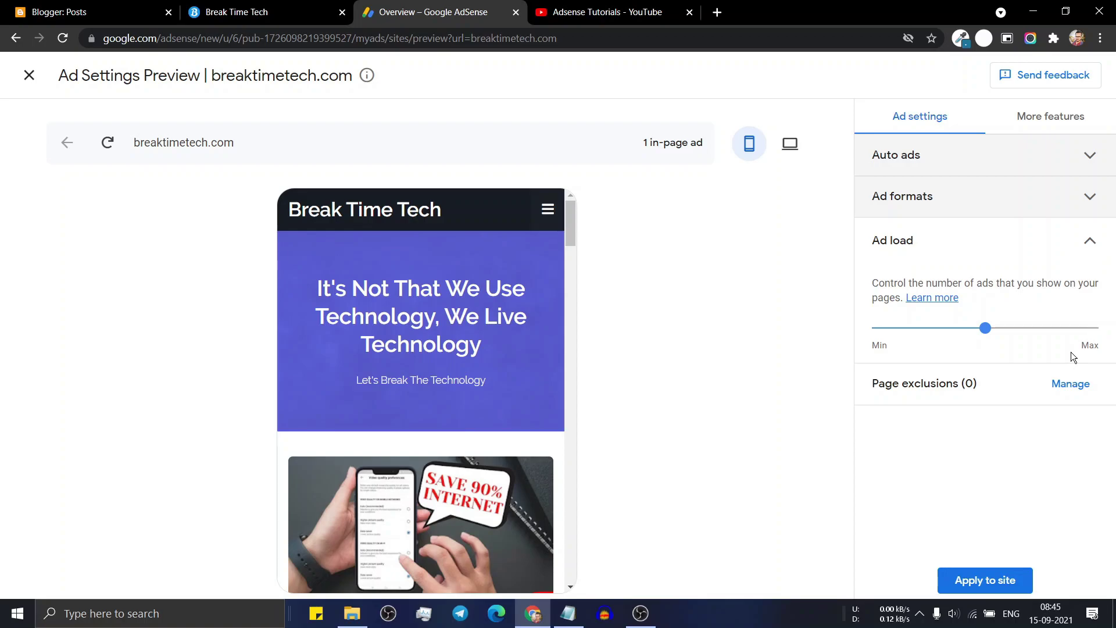
pyautogui.moveTo(985, 328); pyautogui.dragTo(936, 330)
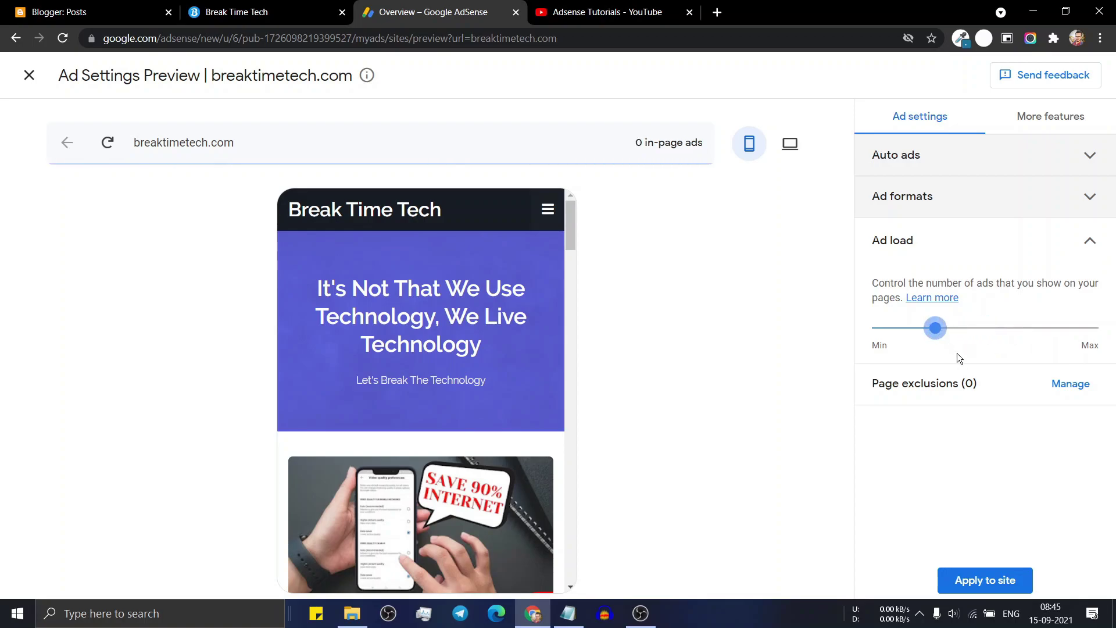
pyautogui.click(998, 581)
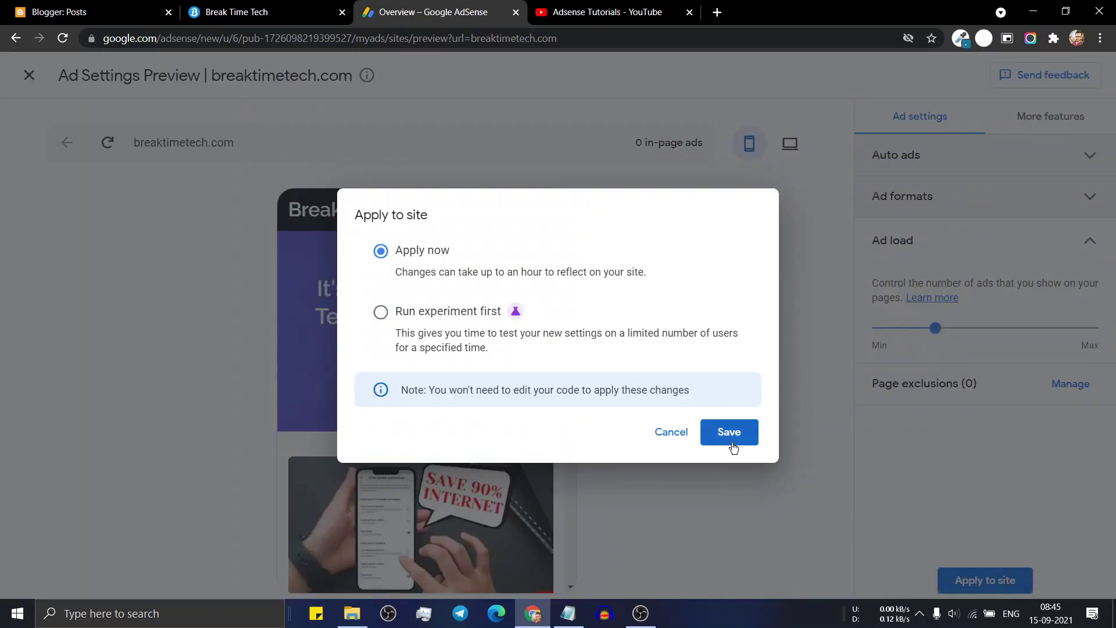
pyautogui.click(731, 433)
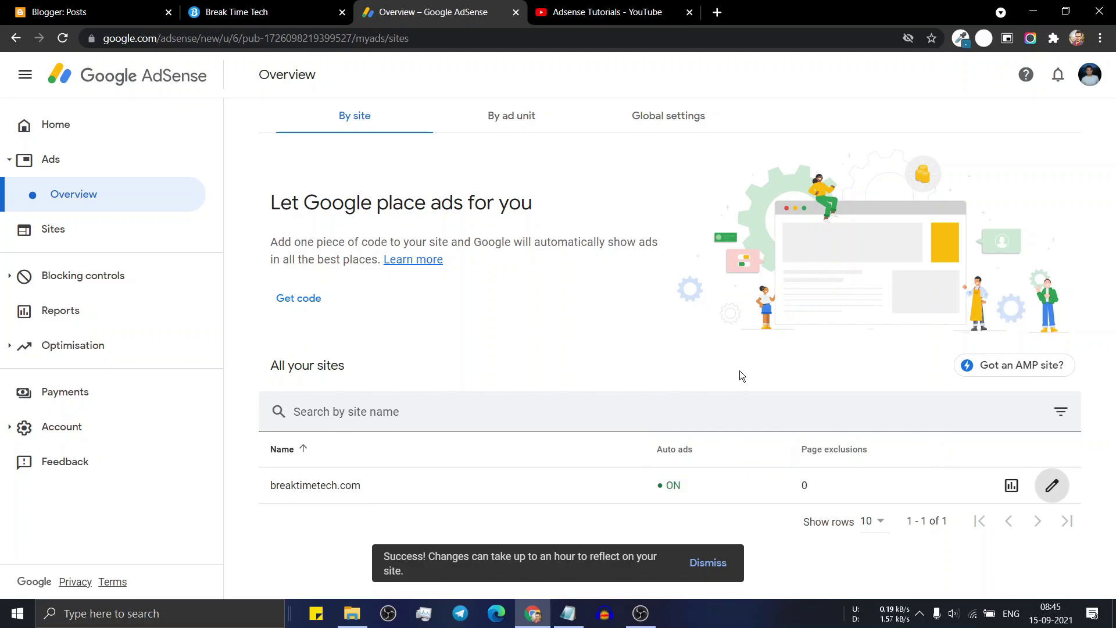
# Let Google optimise the size of mobile ads in the global settings, and show the ad unit types.
pyautogui.click(676, 120)
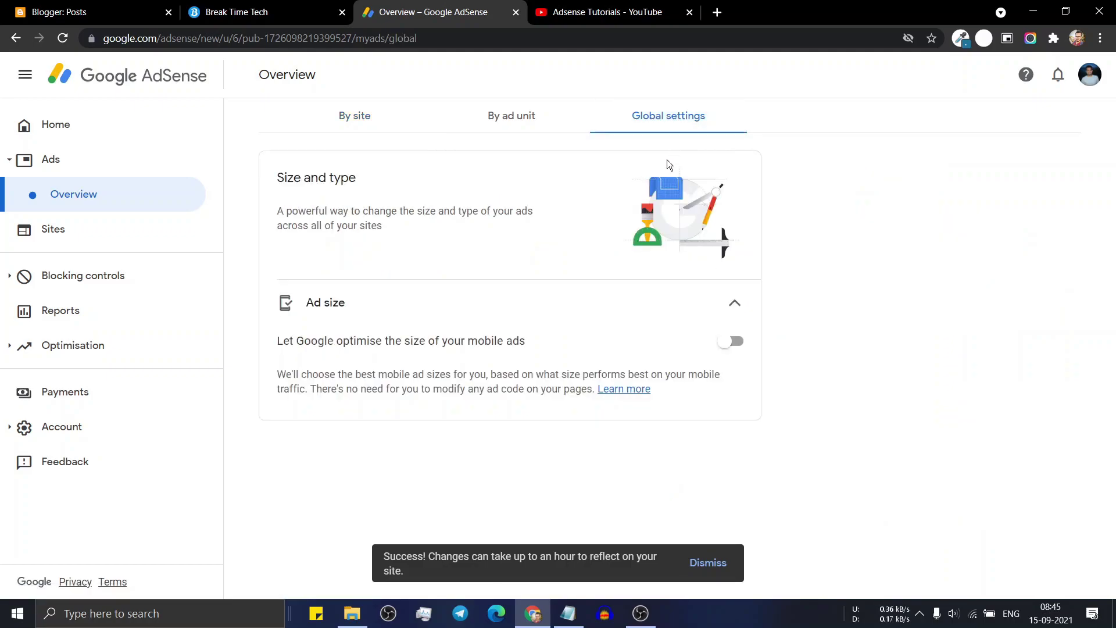
pyautogui.click(737, 342)
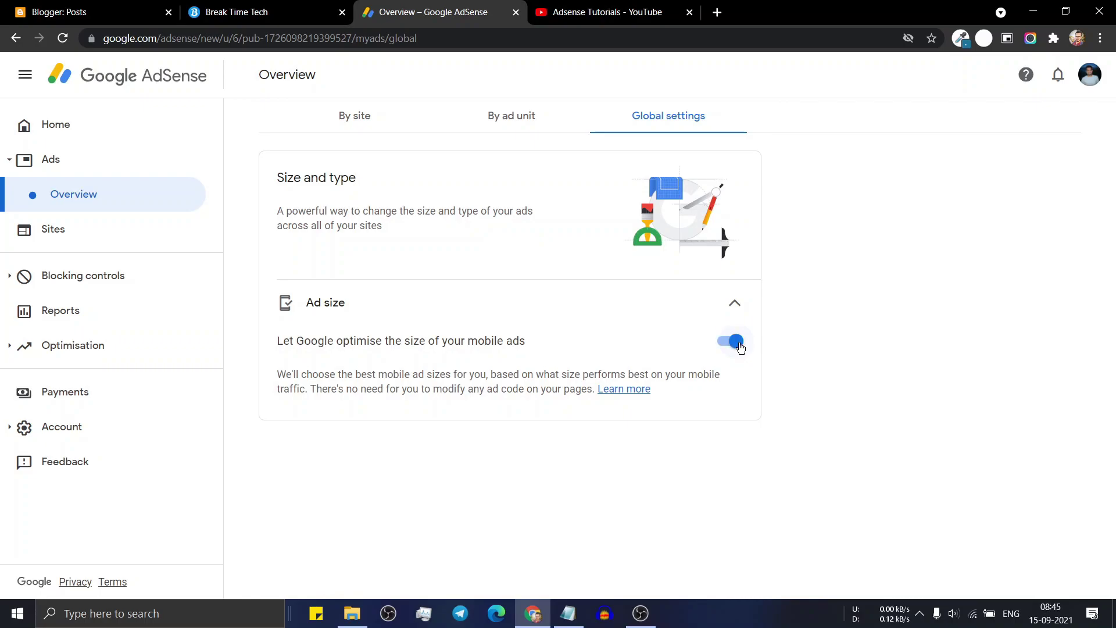
pyautogui.click(533, 122)
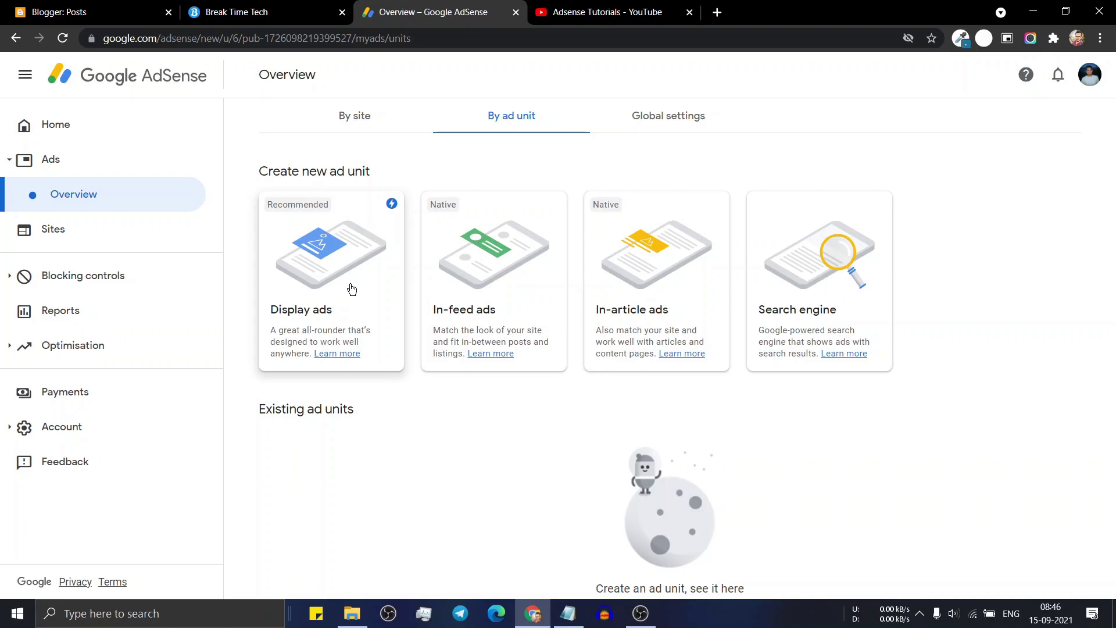
# Switch to the Blogger layout of Break Time Tech and start a new HTML/JavaScript gadget in the sidebar.
pyautogui.click(77, 8)
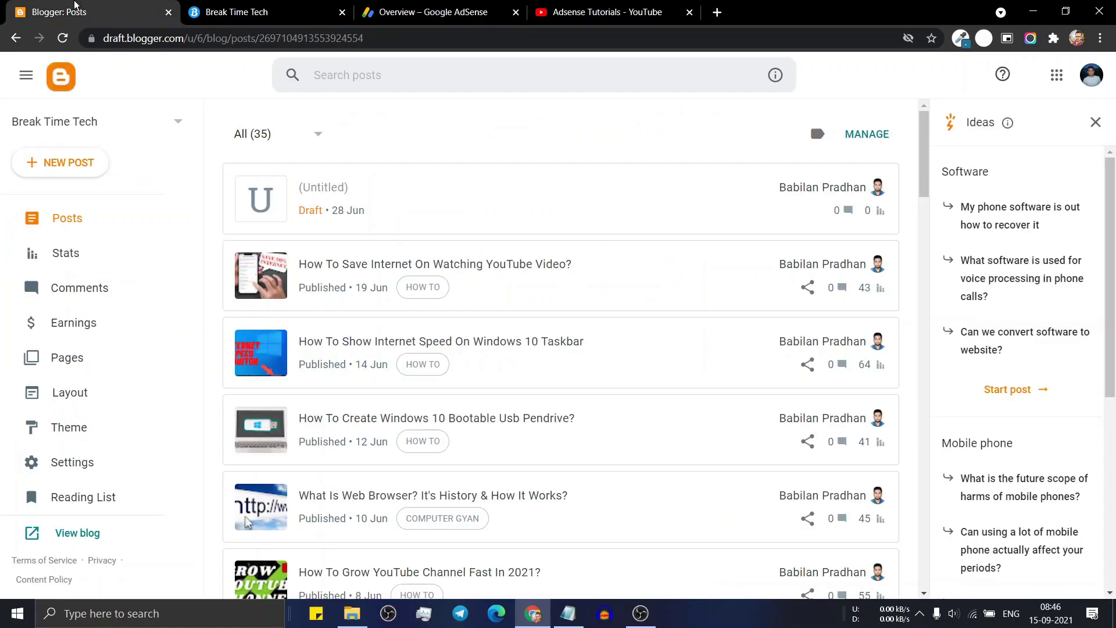
pyautogui.click(114, 403)
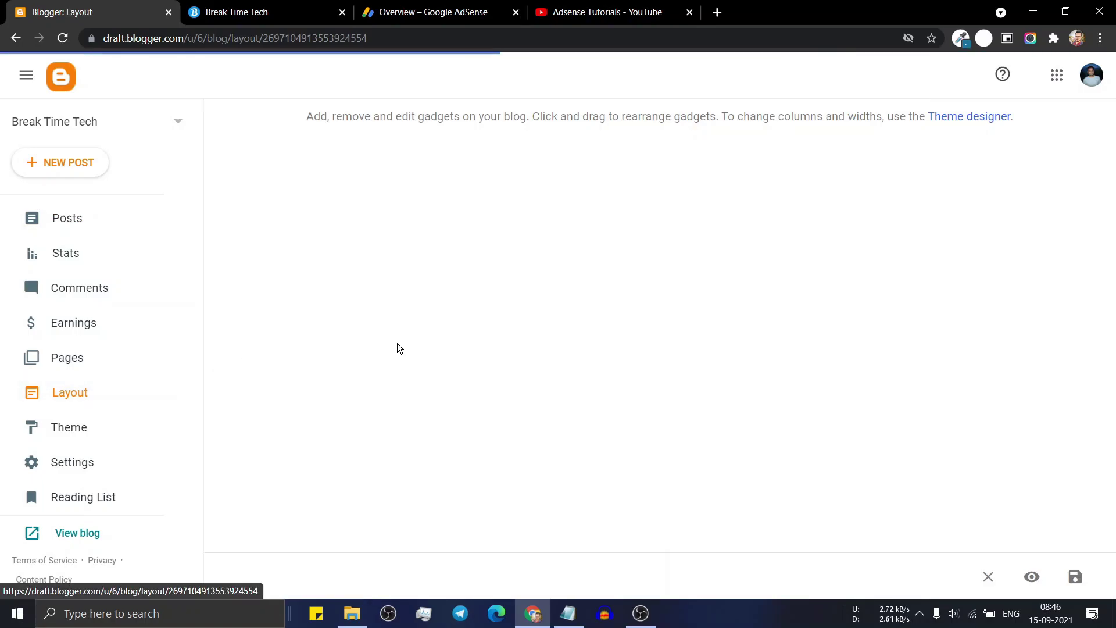
pyautogui.scroll(-8, 447, 351)
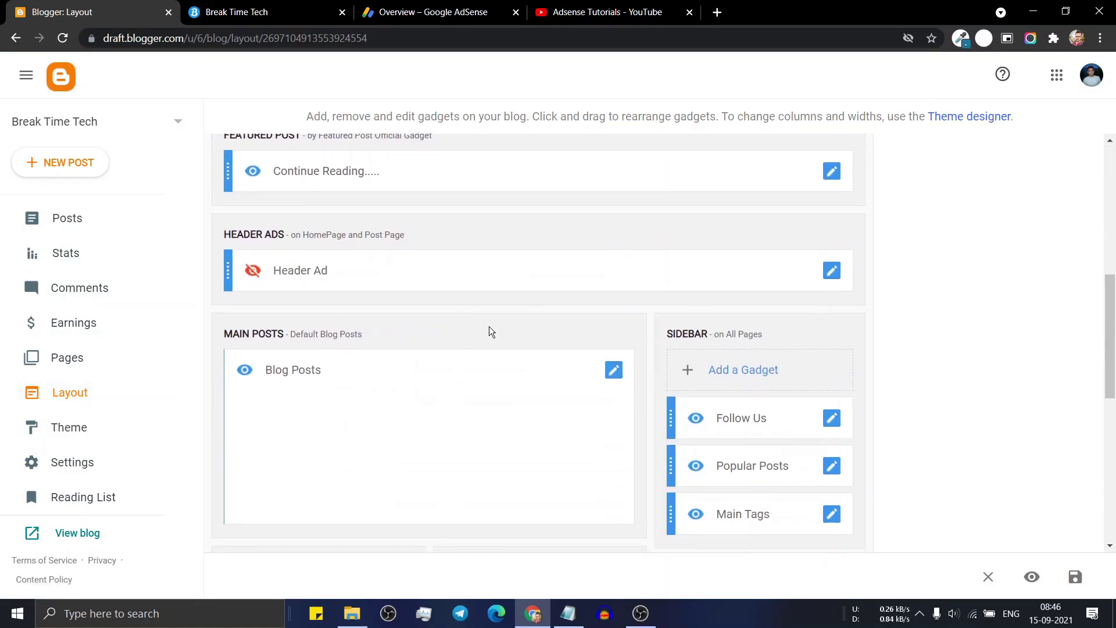
pyautogui.scroll(-3, 477, 335)
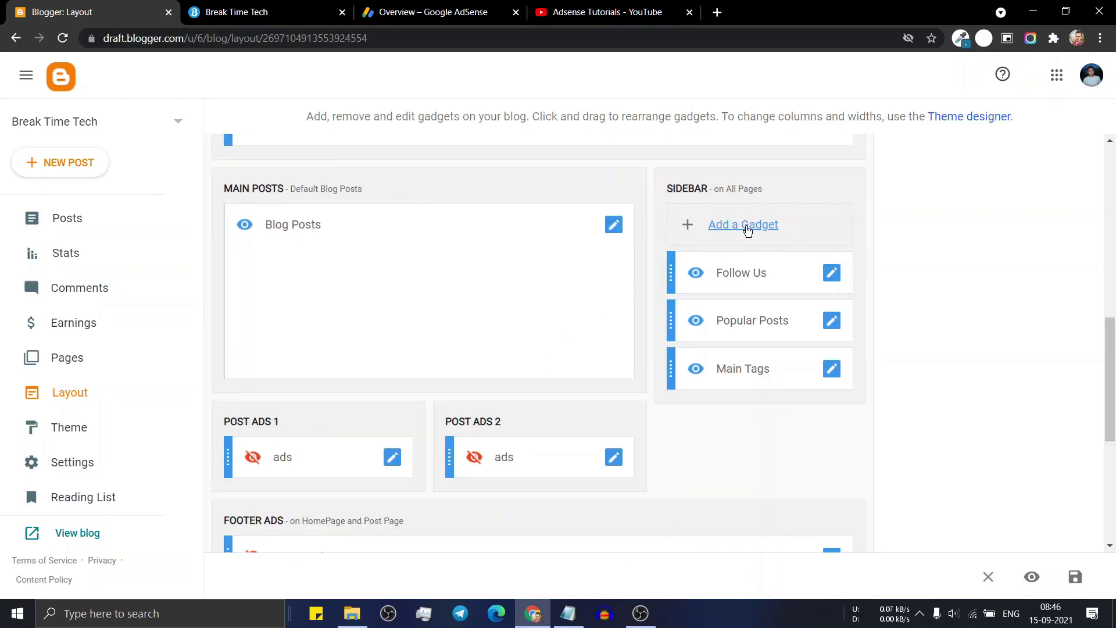
pyautogui.click(747, 227)
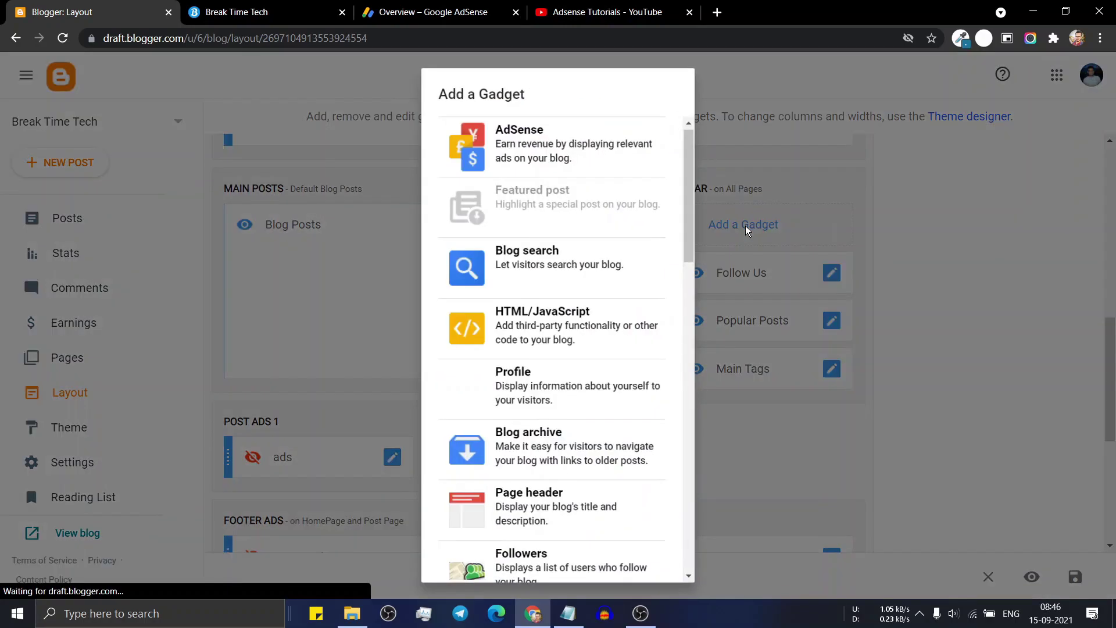
pyautogui.click(569, 321)
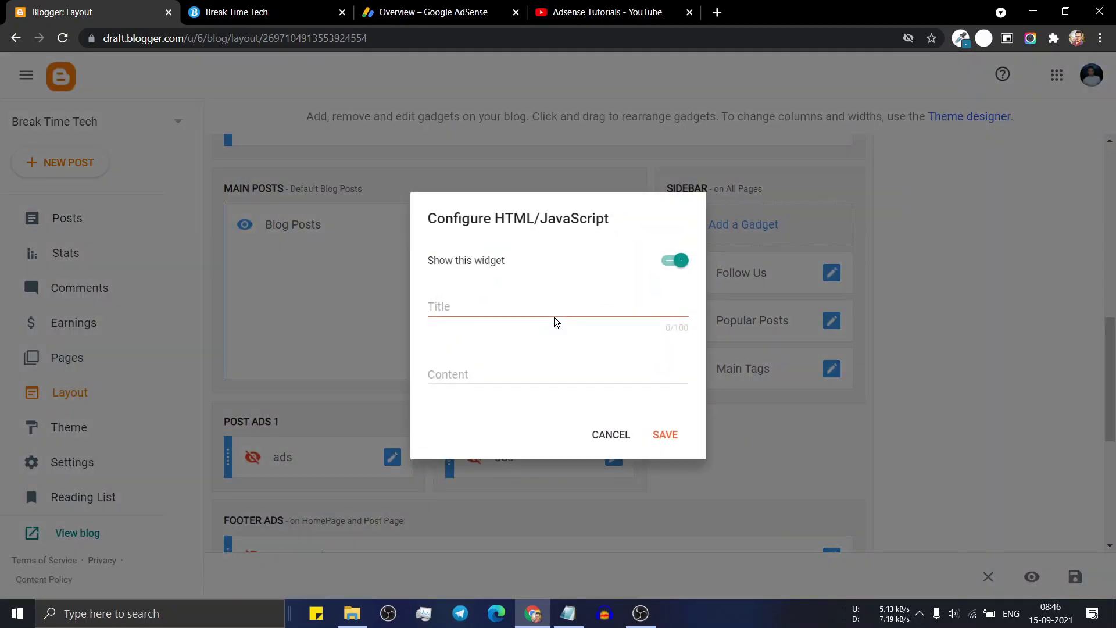
# Create a responsive display ad unit named "Sidebar responsive" in AdSense and copy its HTML code snippet.
pyautogui.click(430, 7)
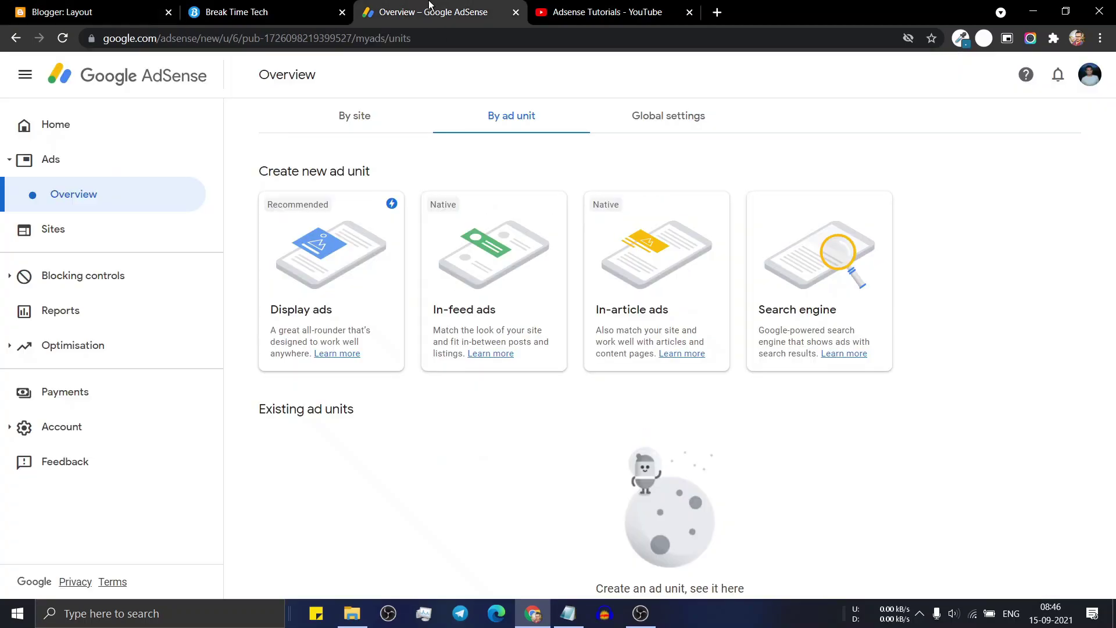
pyautogui.click(320, 296)
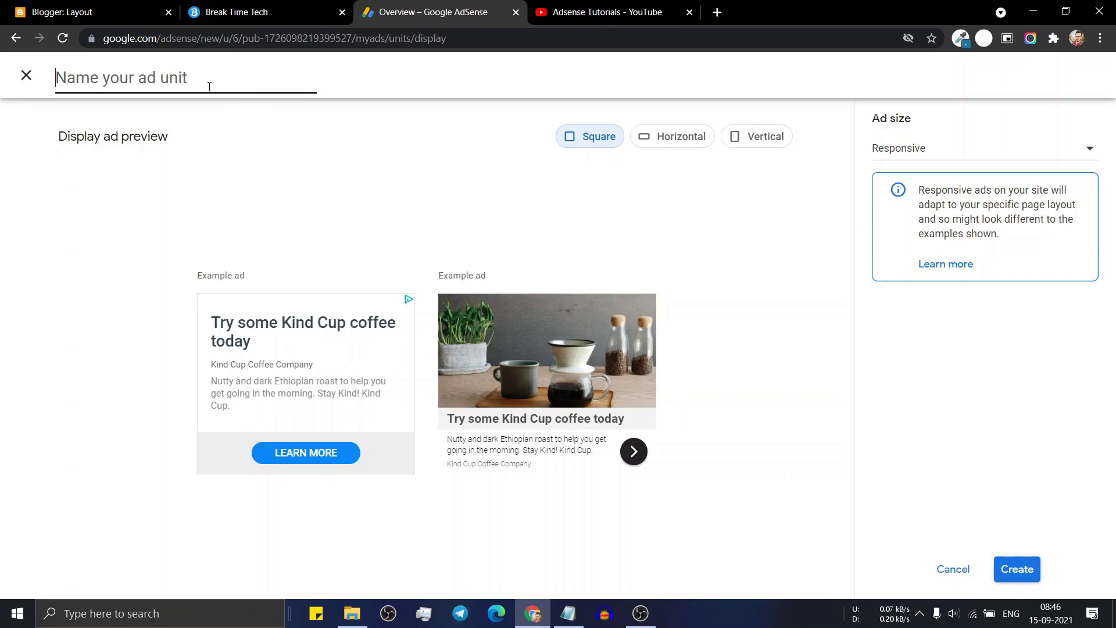
pyautogui.write('Sidebar')
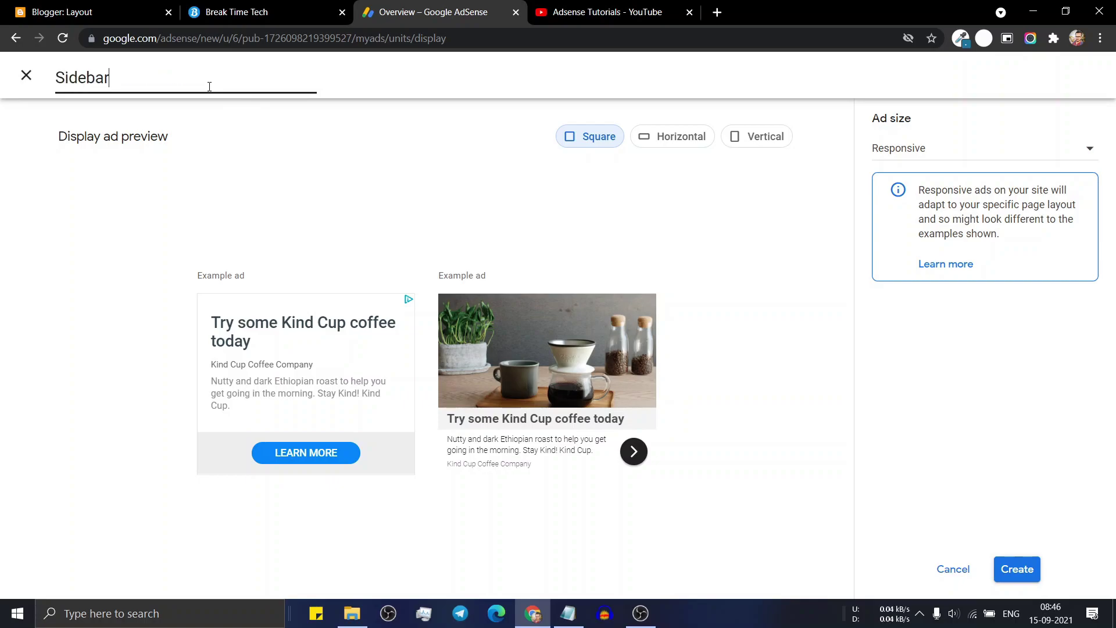
pyautogui.write(' responsive')
pyautogui.click(1017, 560)
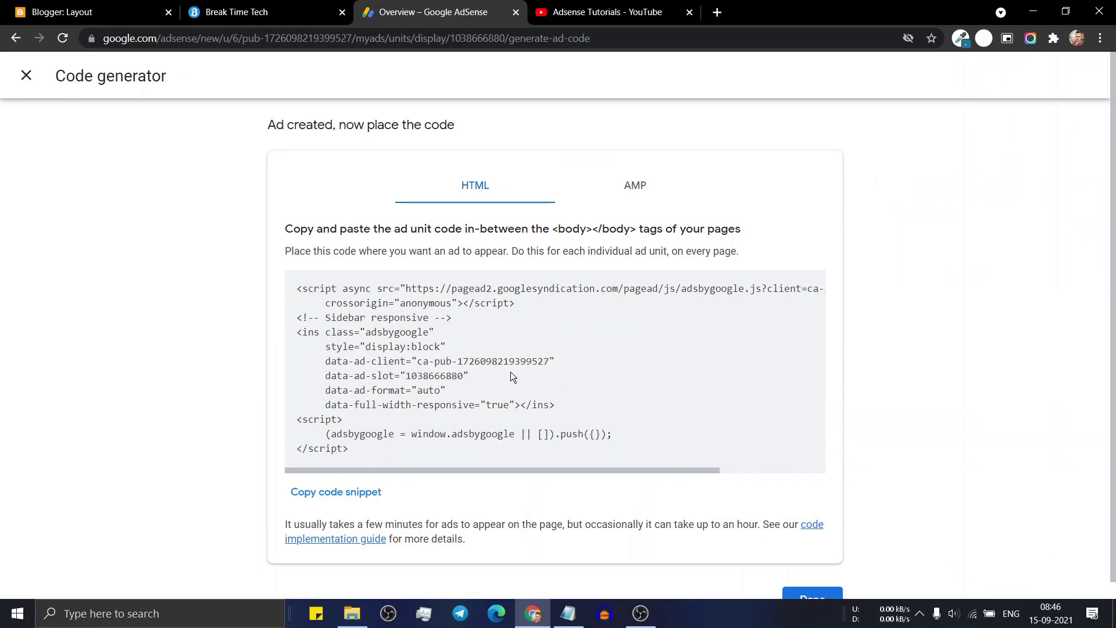
pyautogui.click(332, 494)
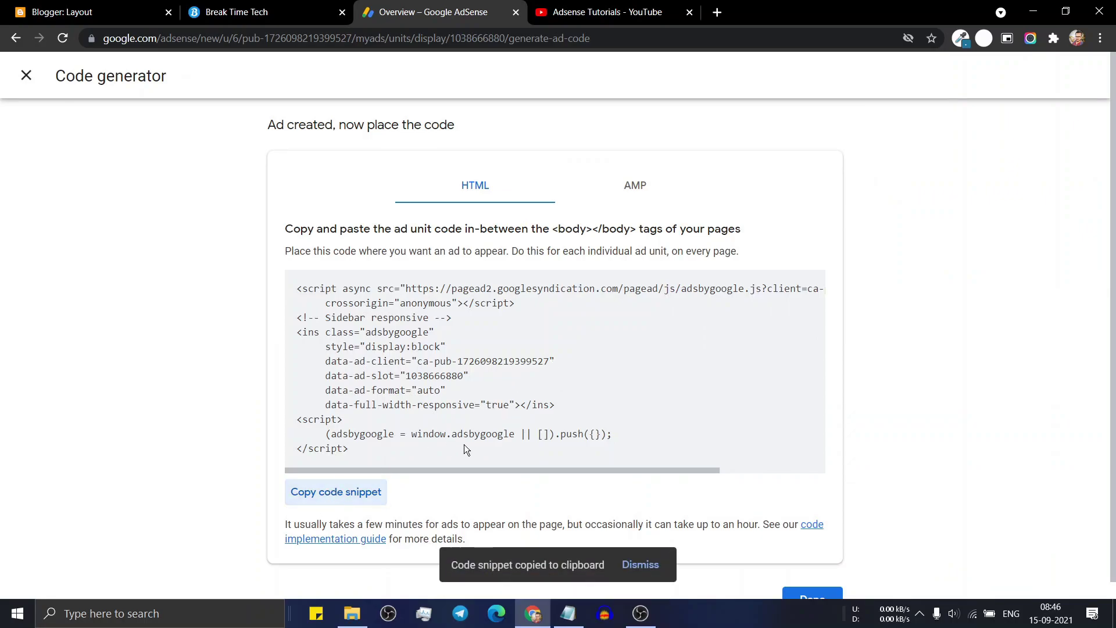
# Return to the Blogger layout, paste the copied ad code as the new sidebar gadget's content, and save the gadget.
pyautogui.click(150, 12)
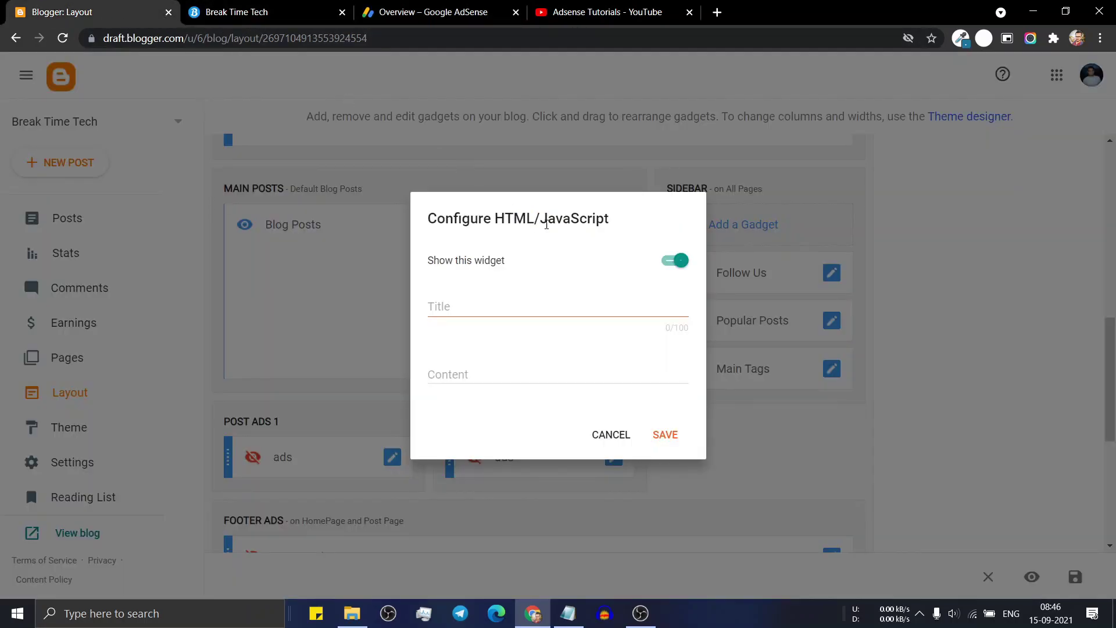
pyautogui.click(468, 382)
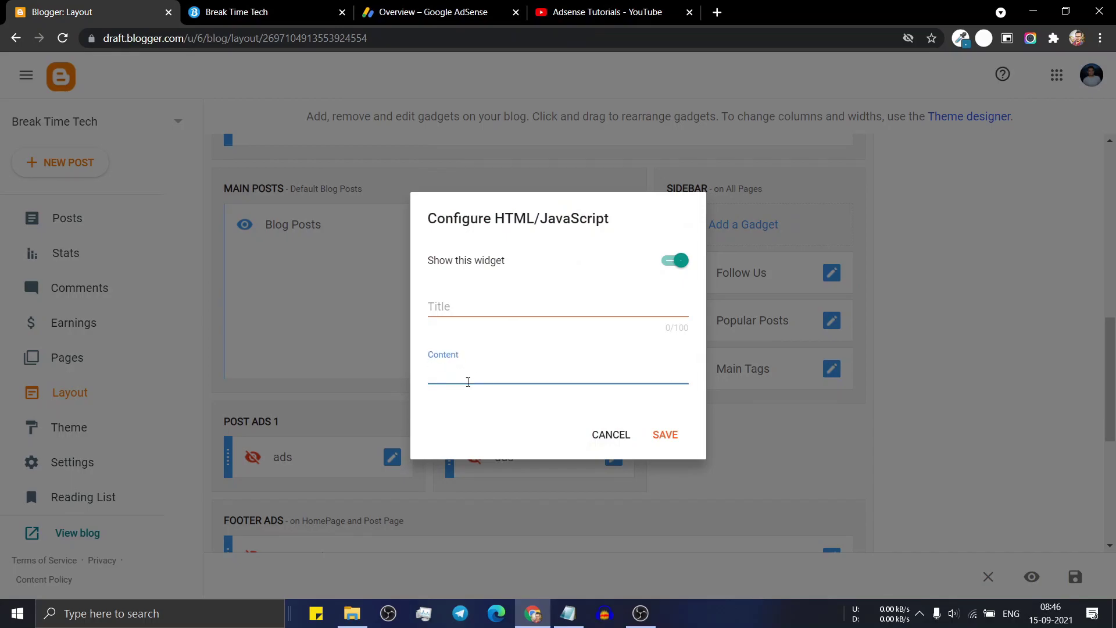
pyautogui.hotkey('ctrl', 'v')
pyautogui.click(671, 520)
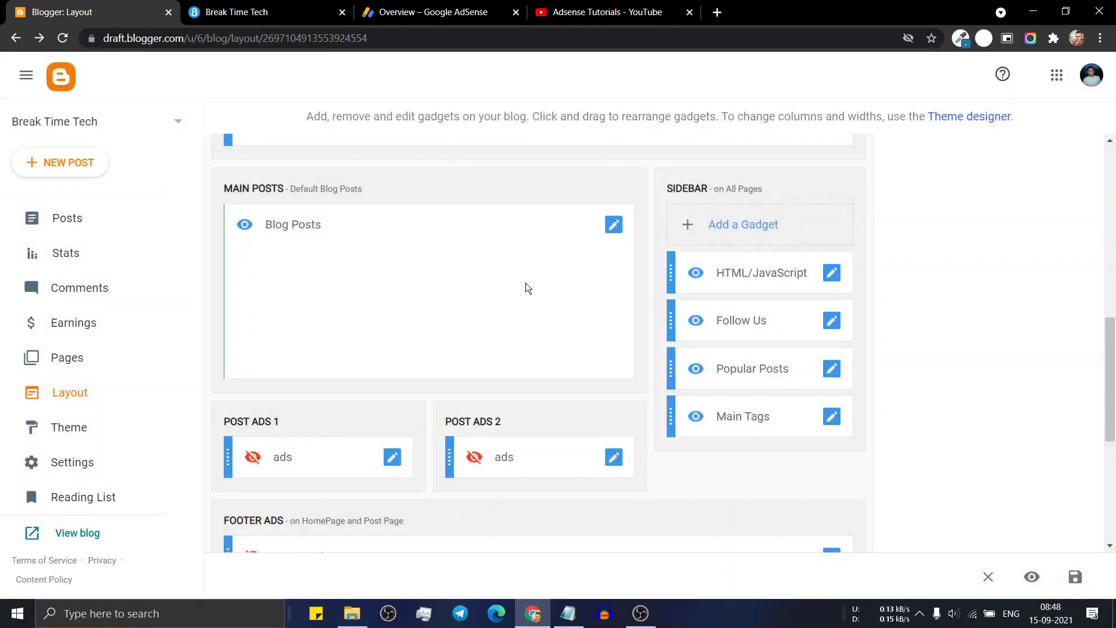
# Open the post "How To Save Internet On Watching YouTube Video?" on the live Break Time Tech site and check the sidebar ad.
pyautogui.click(290, 8)
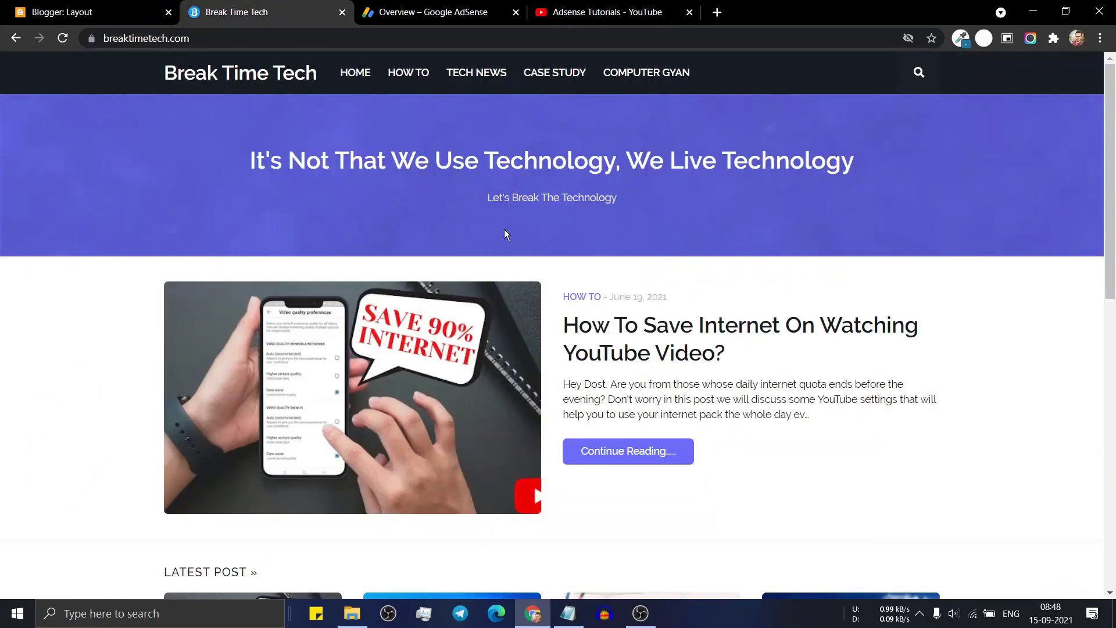
pyautogui.scroll(-1, 752, 355)
pyautogui.scroll(-6, 751, 354)
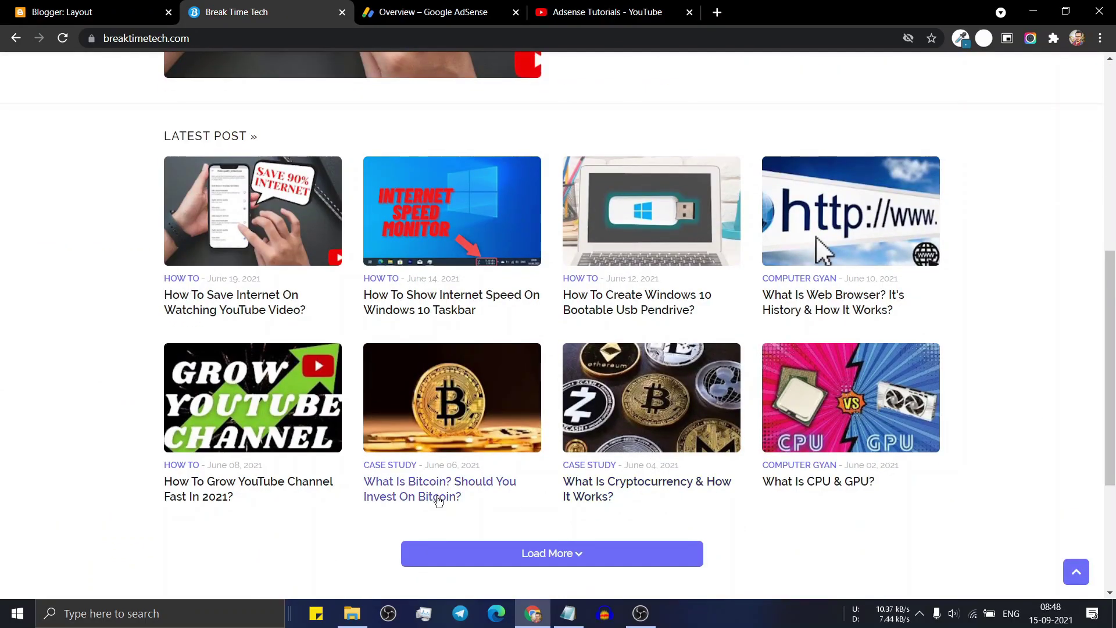
pyautogui.click(260, 304)
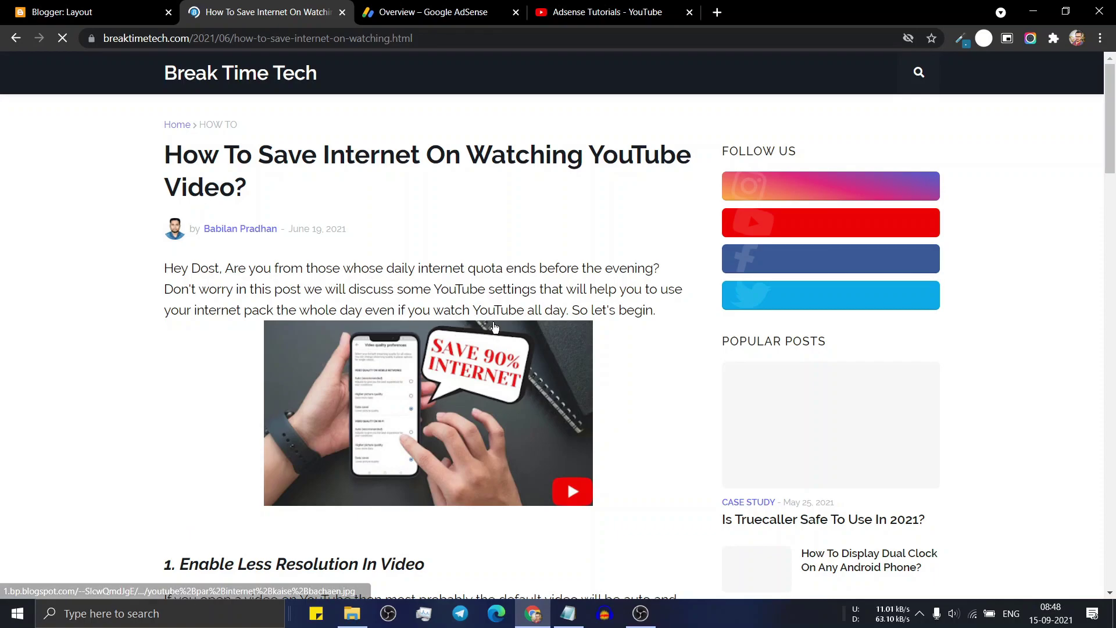
pyautogui.scroll(-2, 515, 336)
pyautogui.scroll(-5, 515, 336)
pyautogui.scroll(4, 576, 341)
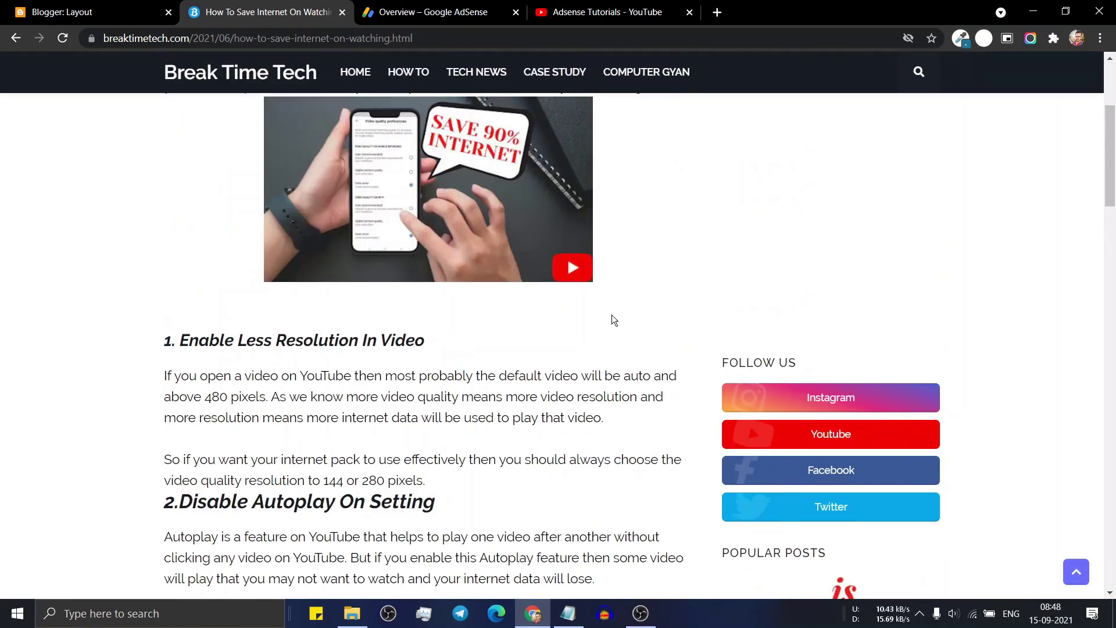
pyautogui.scroll(3, 668, 326)
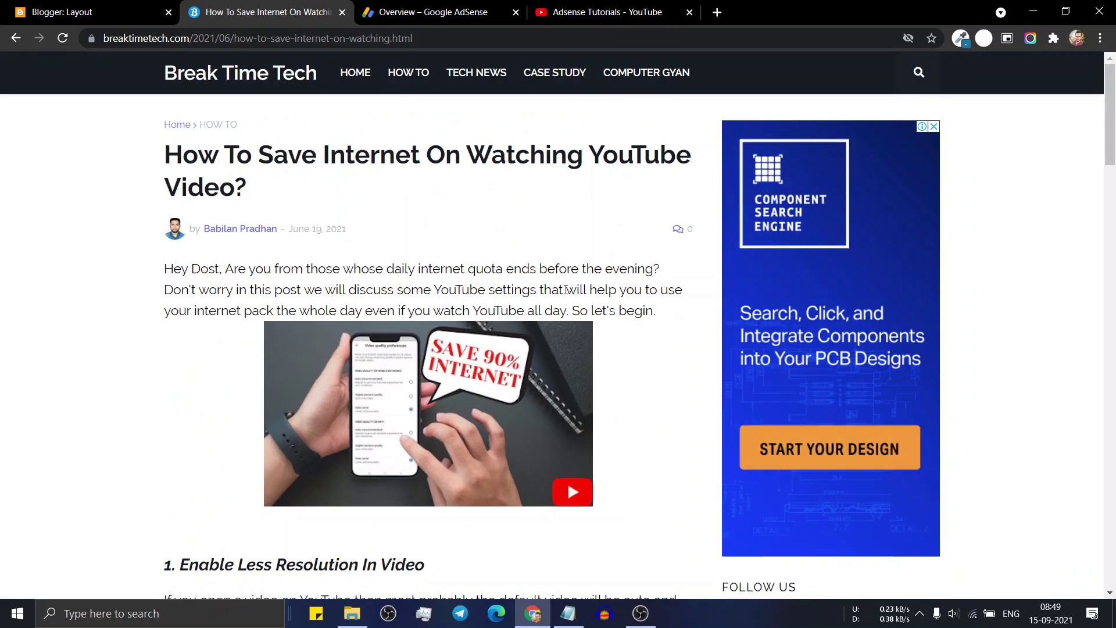
# Examine the ad placements throughout the article body and alongside it, down to the related posts.
pyautogui.scroll(-9, 599, 379)
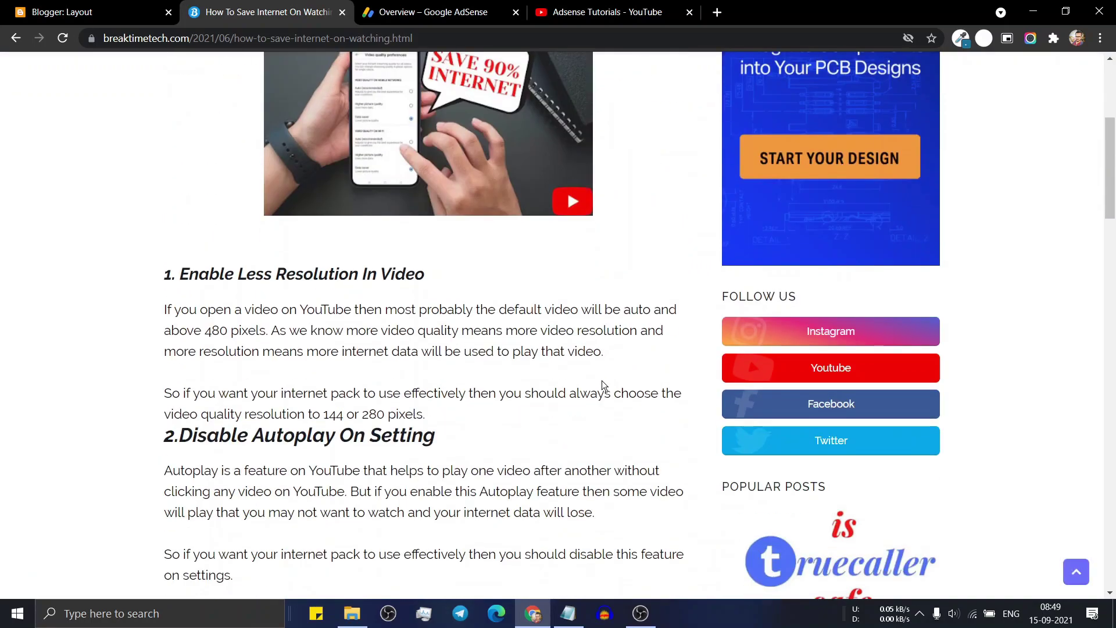
pyautogui.scroll(-3, 557, 383)
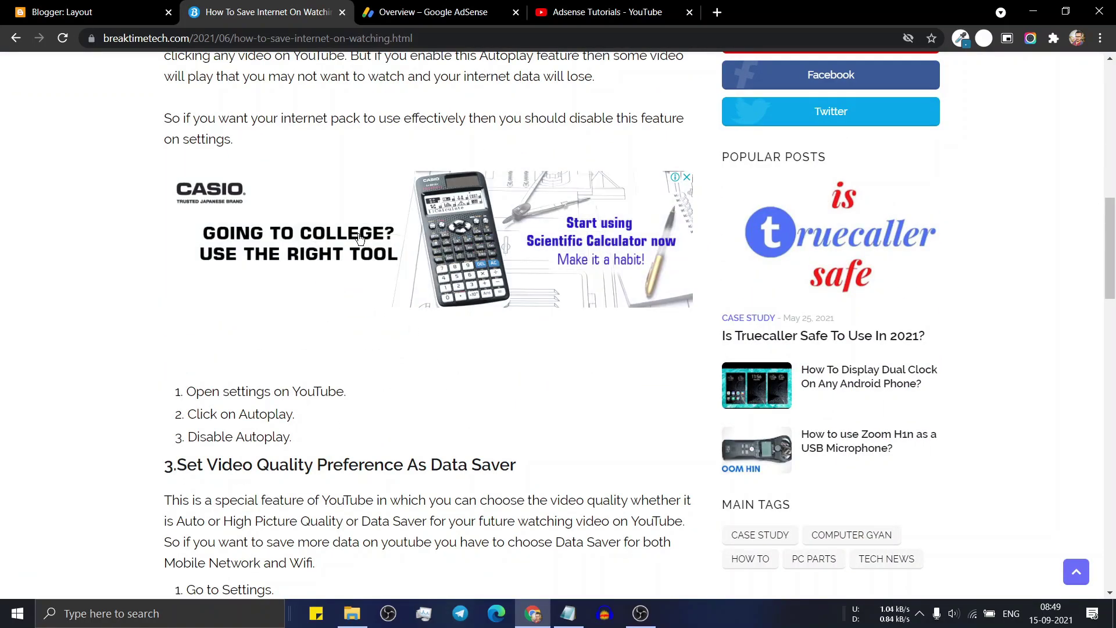
pyautogui.scroll(-2, 456, 349)
pyautogui.scroll(-18, 513, 373)
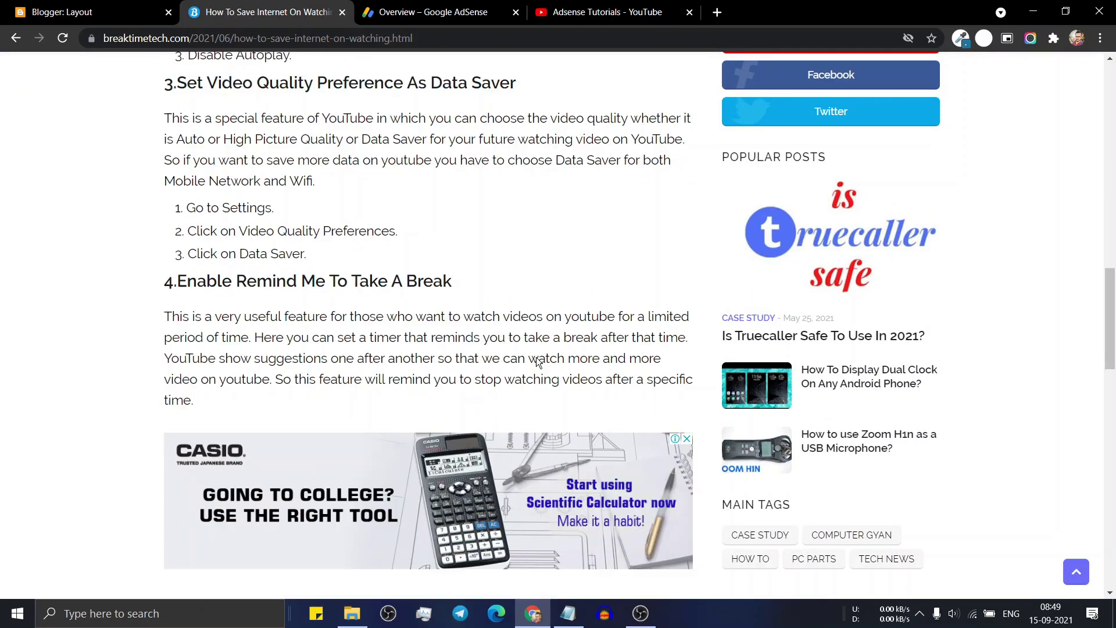
pyautogui.scroll(-5, 506, 354)
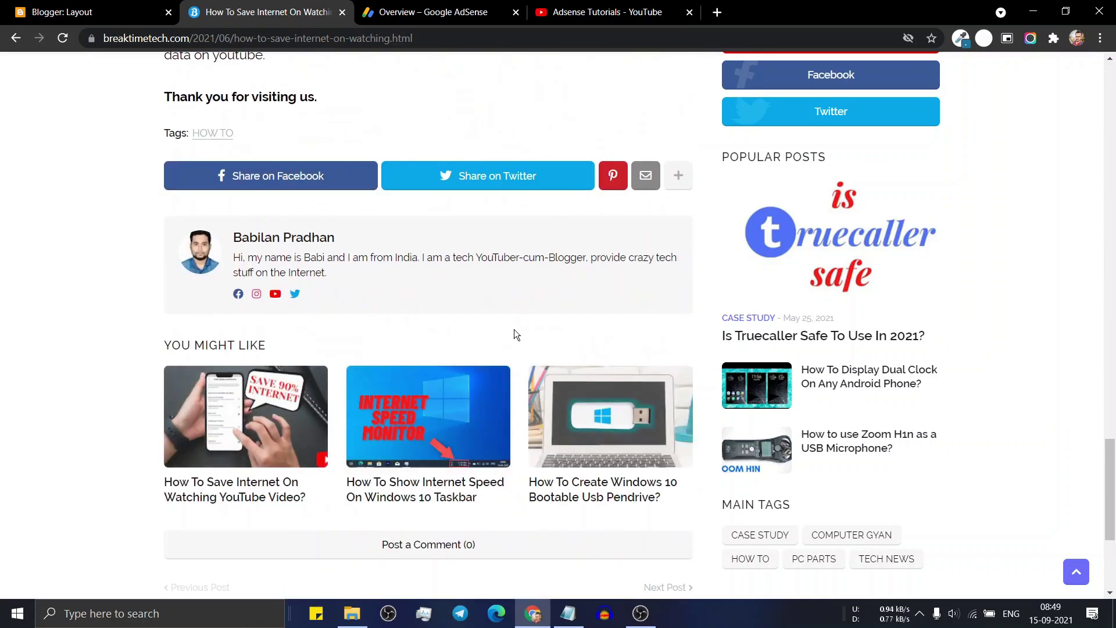
pyautogui.scroll(11, 1073, 390)
pyautogui.scroll(5, 1097, 410)
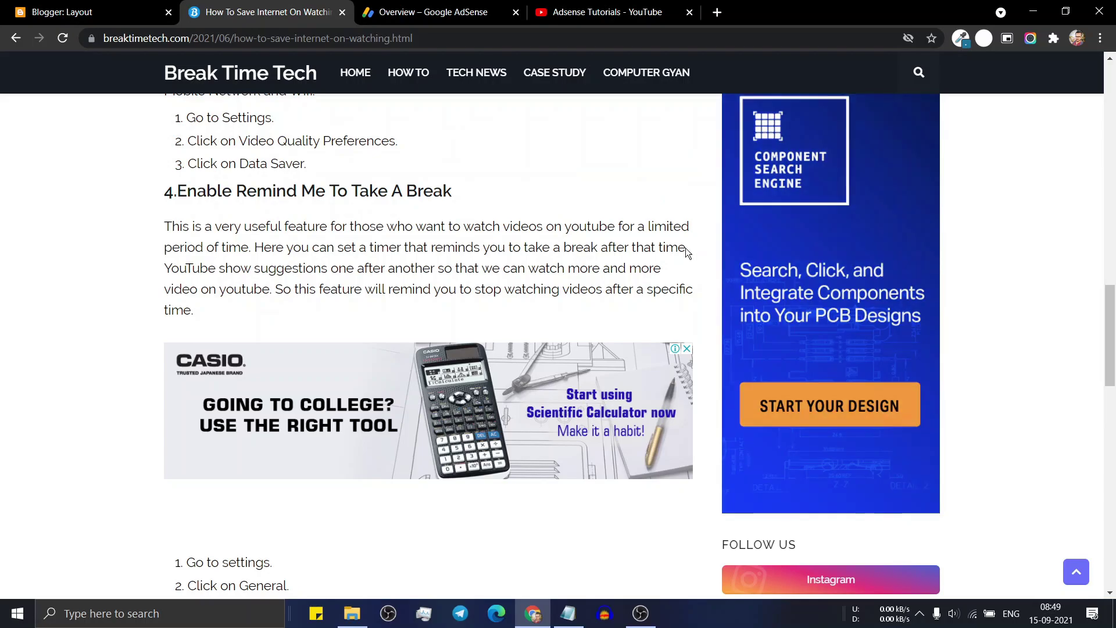
# Switch to AdSense and finish the code generator for the sidebar ad unit.
pyautogui.click(452, 7)
pyautogui.scroll(-1, 832, 535)
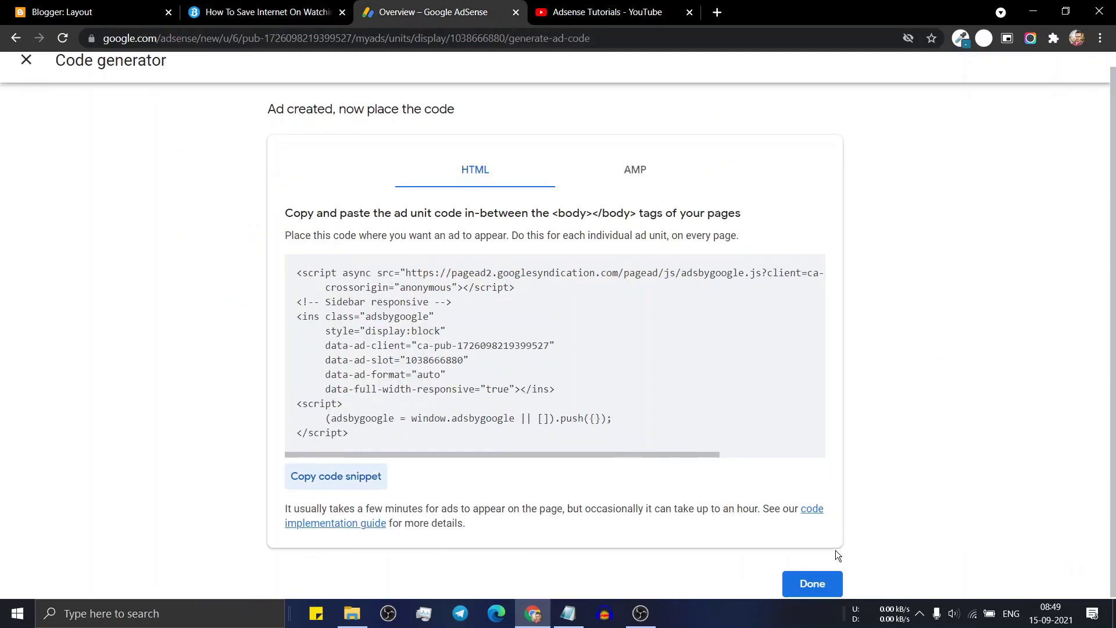
pyautogui.click(814, 581)
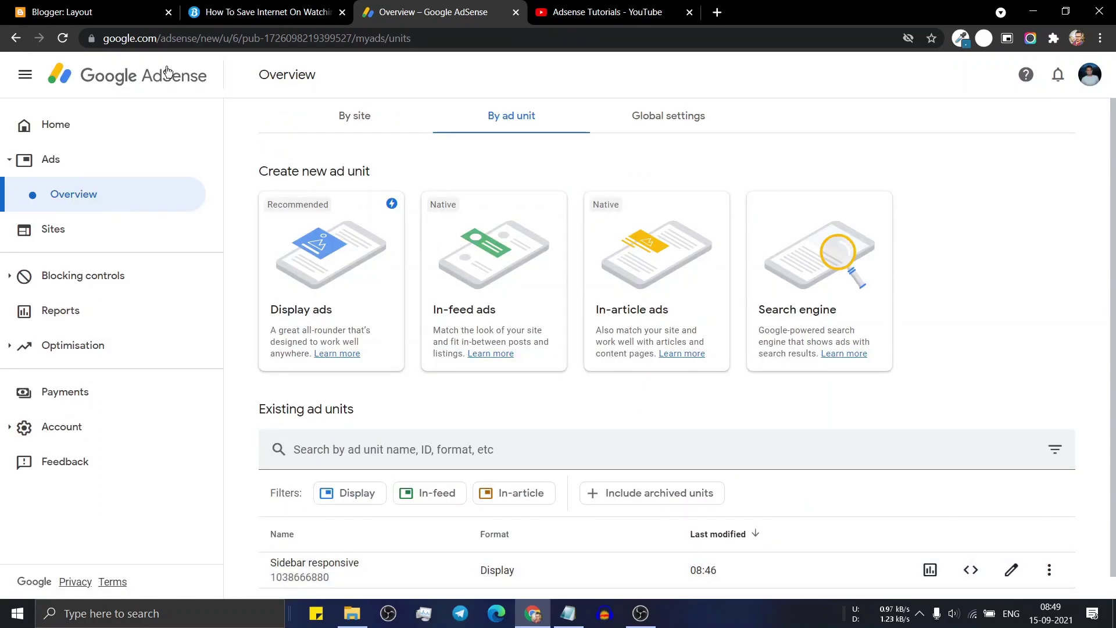
# Switch to the Blogger layout and review the Post Ads 1, Post Ads 2 and Footer Ads areas.
pyautogui.click(81, 12)
pyautogui.scroll(-1, 468, 349)
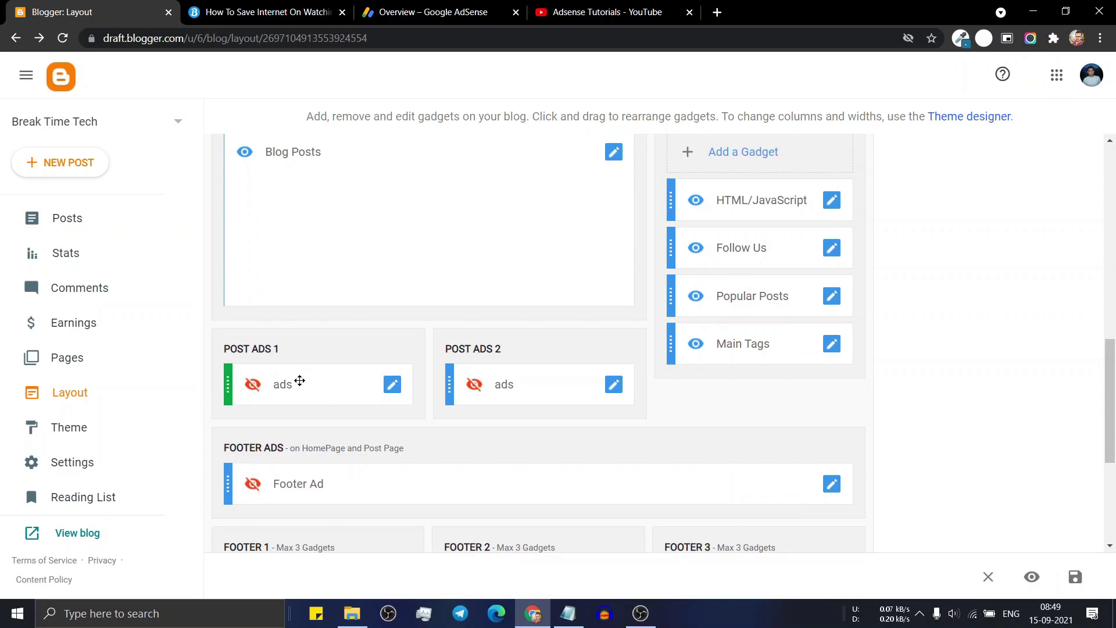
pyautogui.scroll(1, 365, 321)
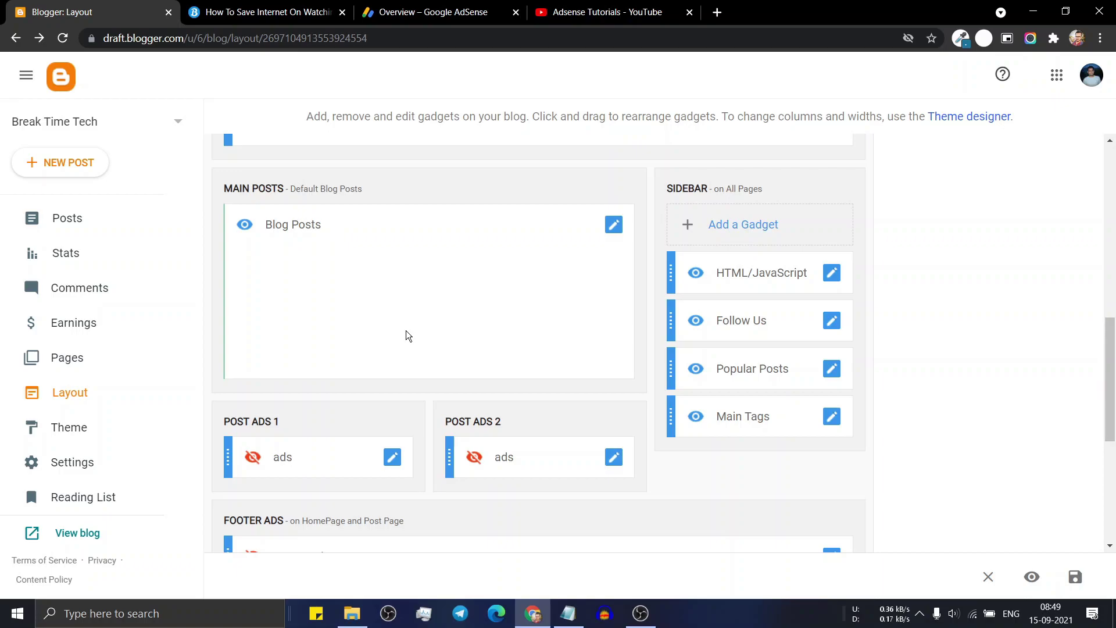
# Create a responsive display ad unit named "Post Ad 1" in AdSense and copy its HTML code snippet.
pyautogui.click(459, 12)
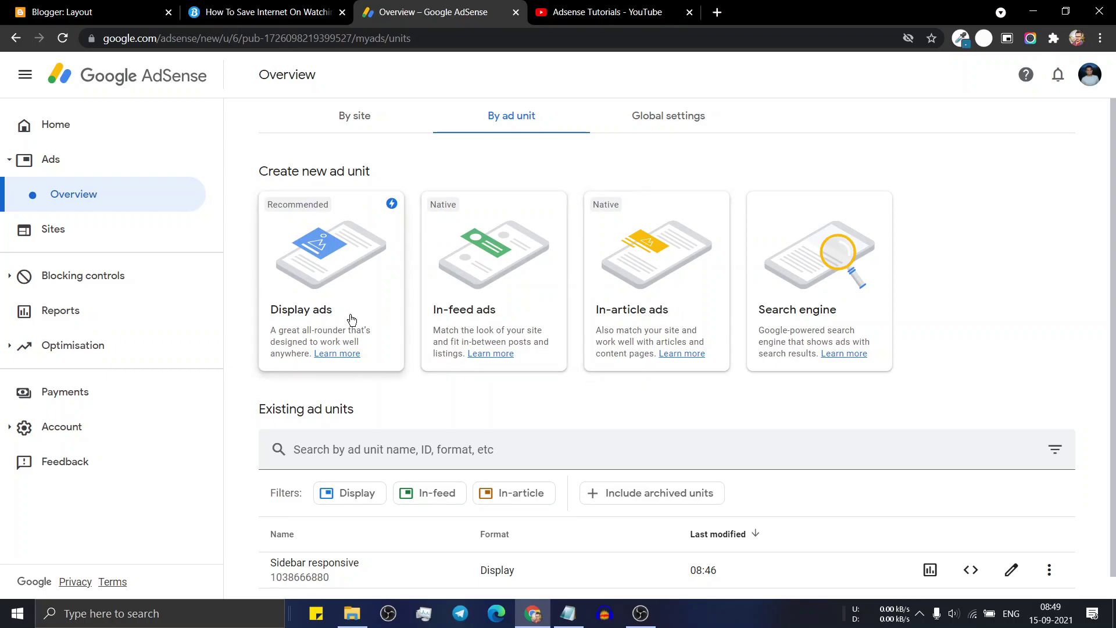
pyautogui.click(349, 296)
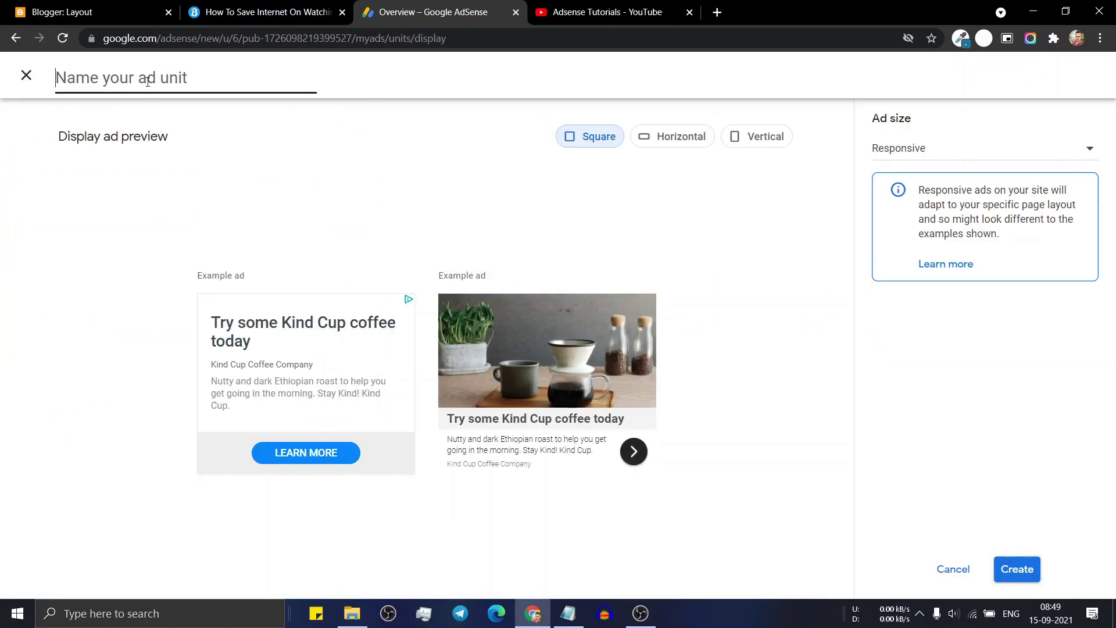
pyautogui.write('Po')
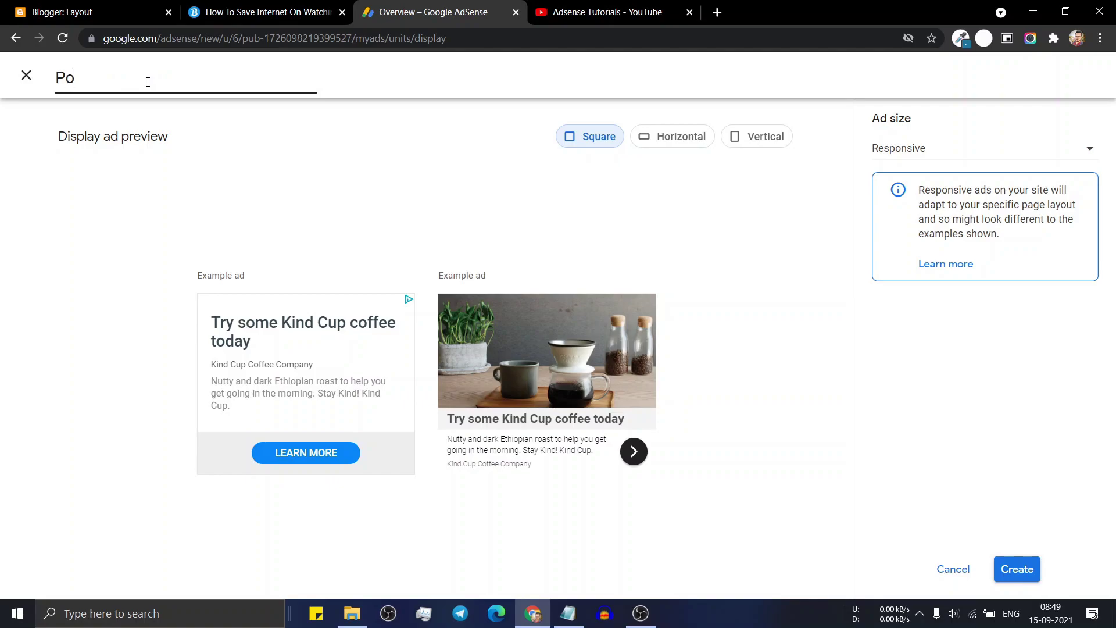
pyautogui.write('st Ad 1')
pyautogui.click(1015, 567)
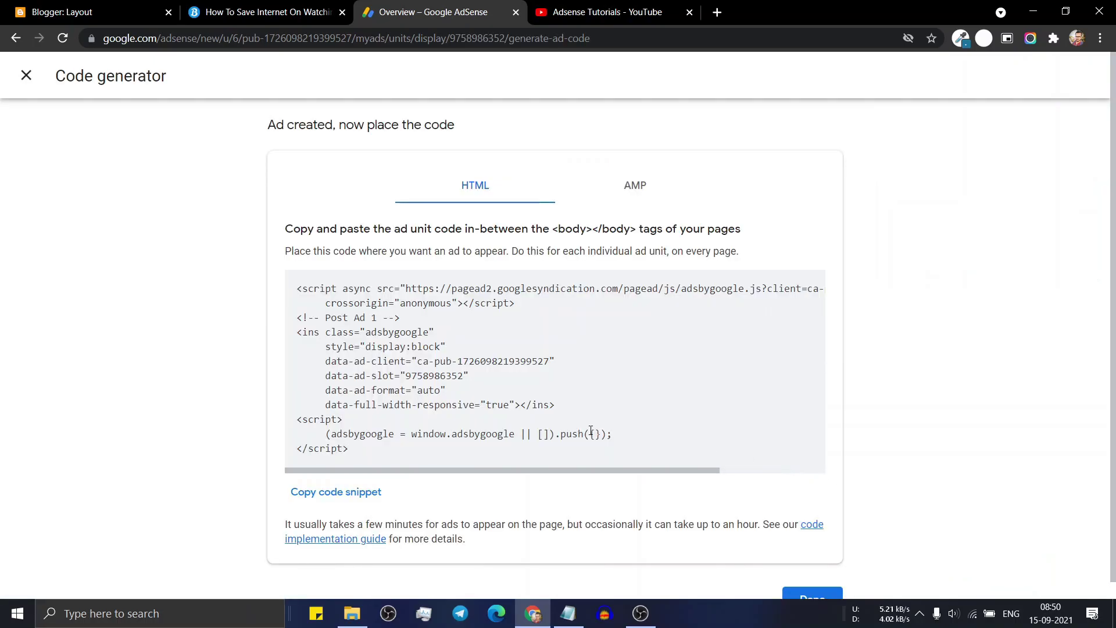
pyautogui.click(346, 498)
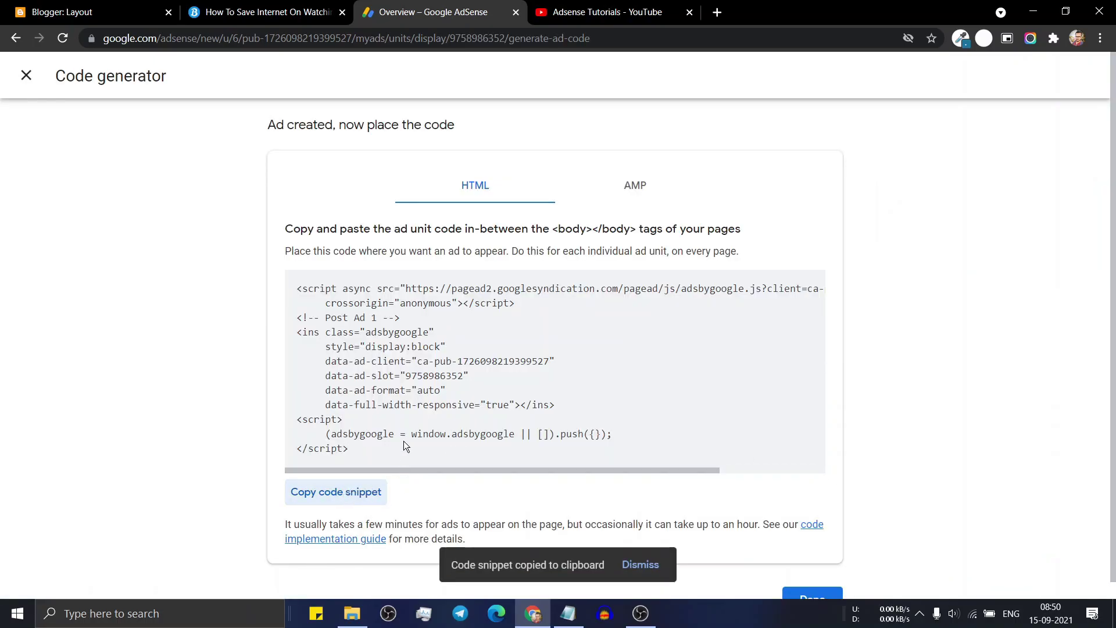
# In the Blogger layout, paste the copied code as the content of the Post Ads 1 gadget and save it.
pyautogui.click(88, 12)
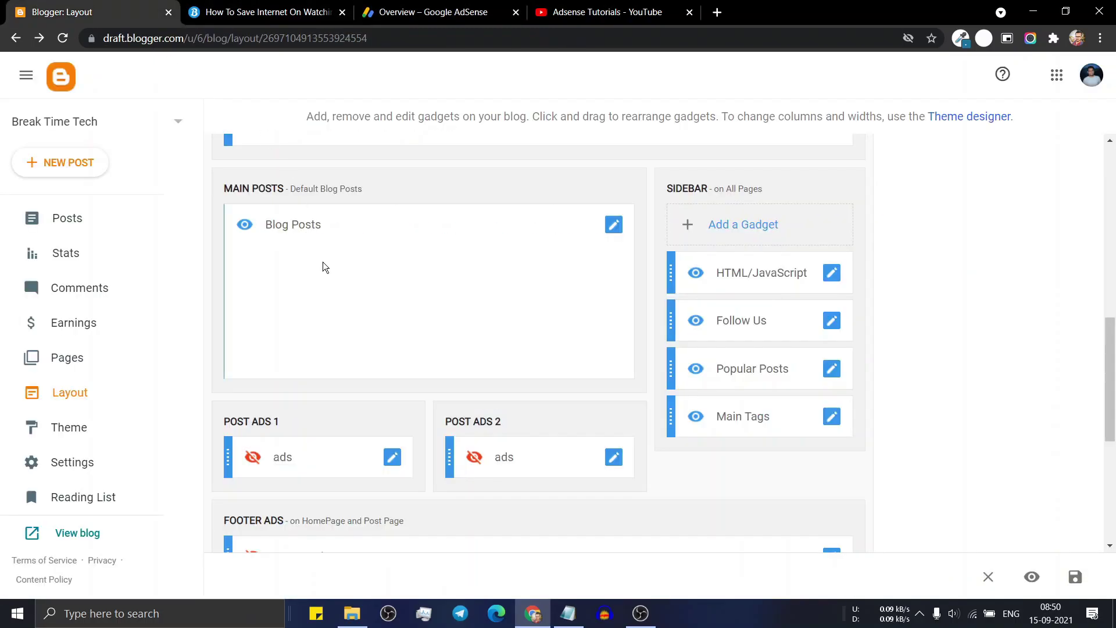
pyautogui.click(391, 460)
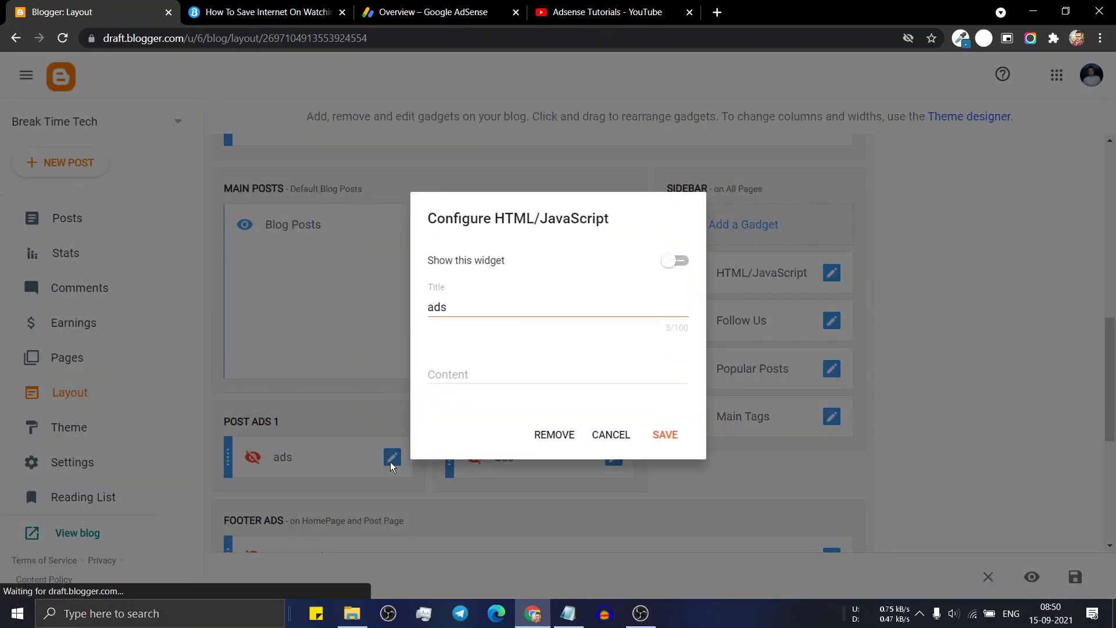
pyautogui.click(474, 376)
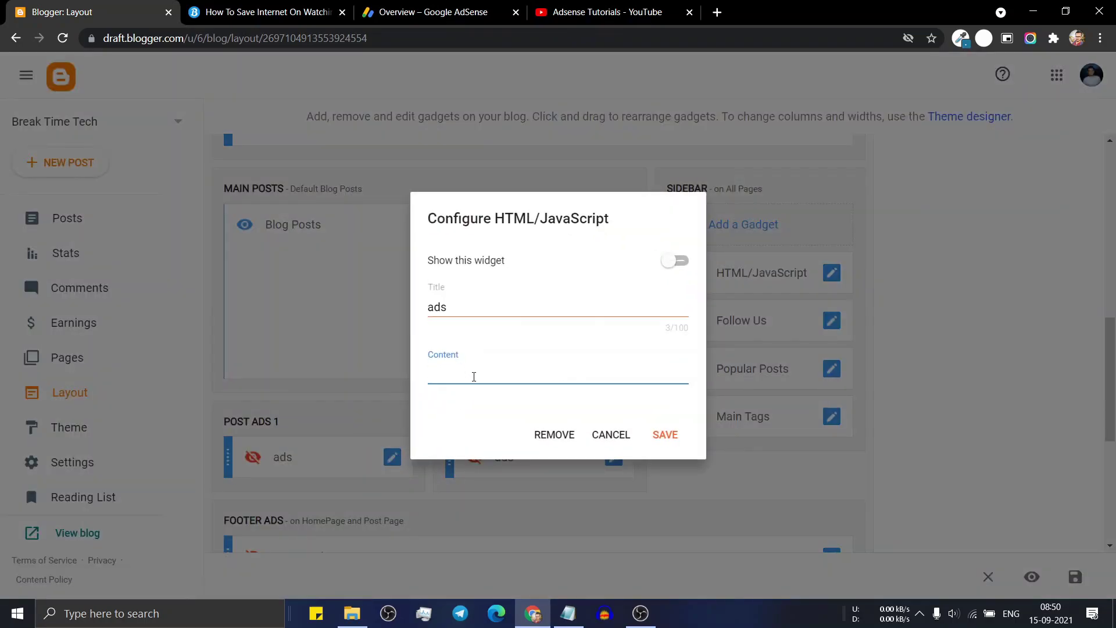
pyautogui.hotkey('ctrl', 'v')
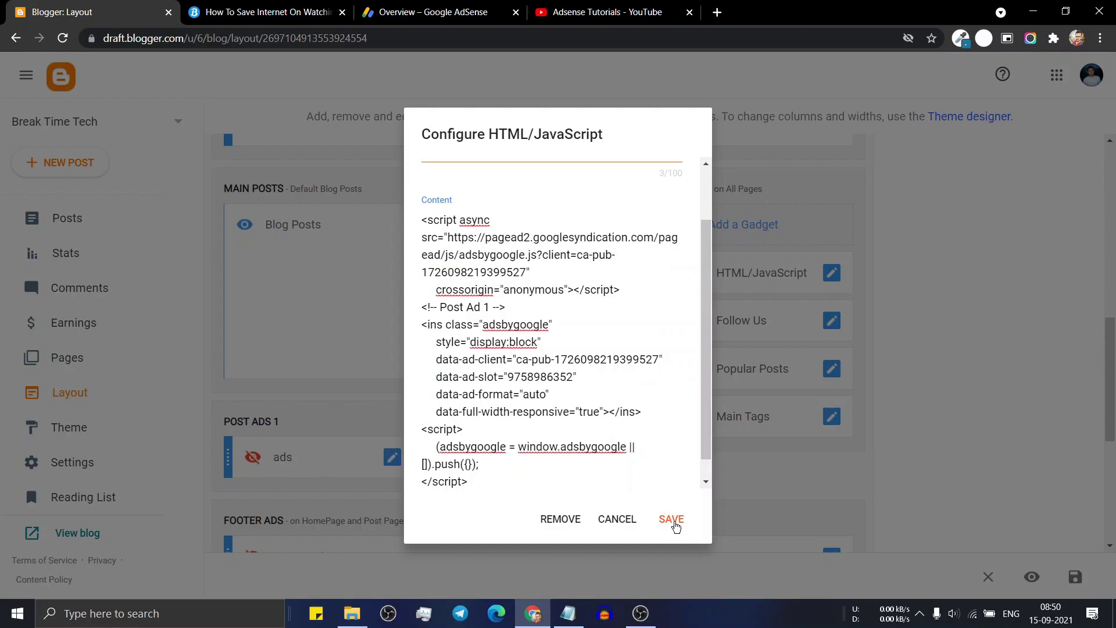
pyautogui.click(674, 522)
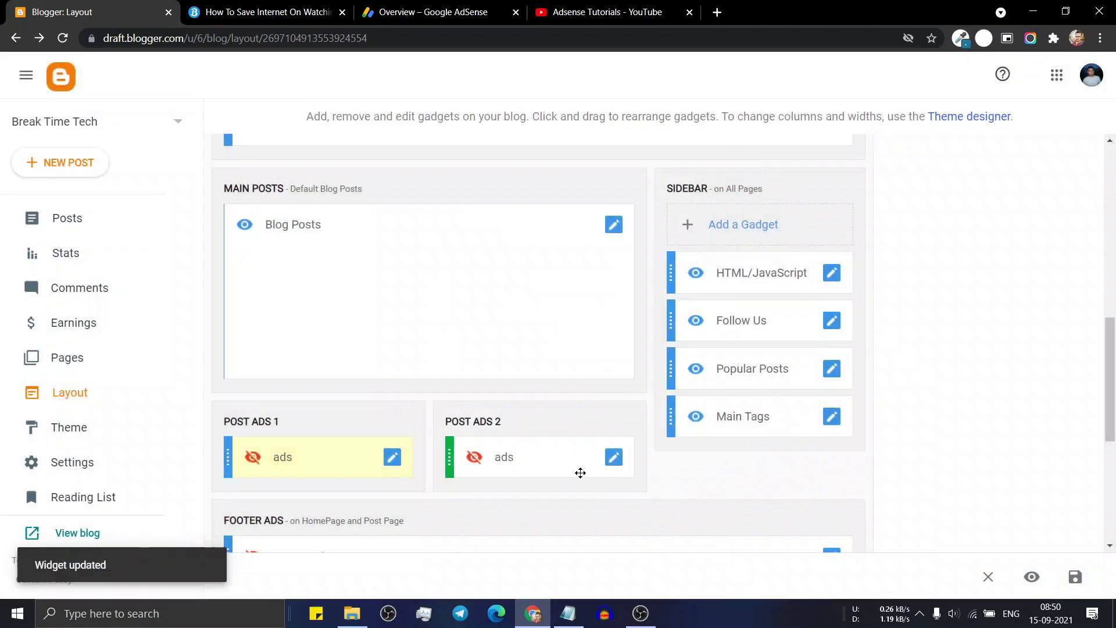
# Make the Post Ads 1 gadget visible on the blog and save the change.
pyautogui.click(392, 462)
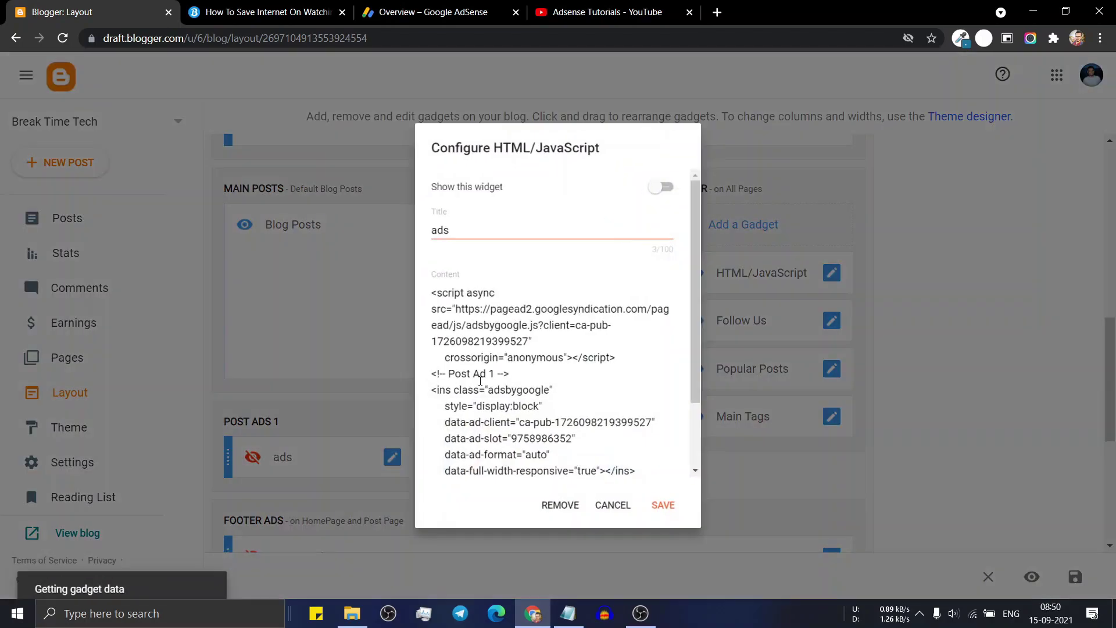
pyautogui.click(678, 181)
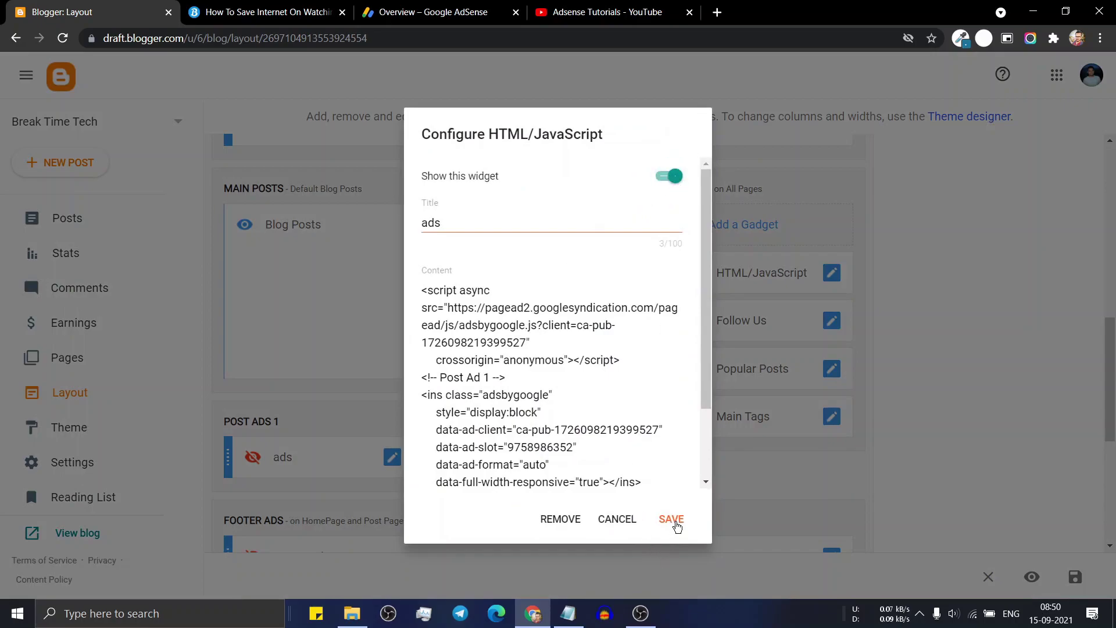
pyautogui.click(675, 522)
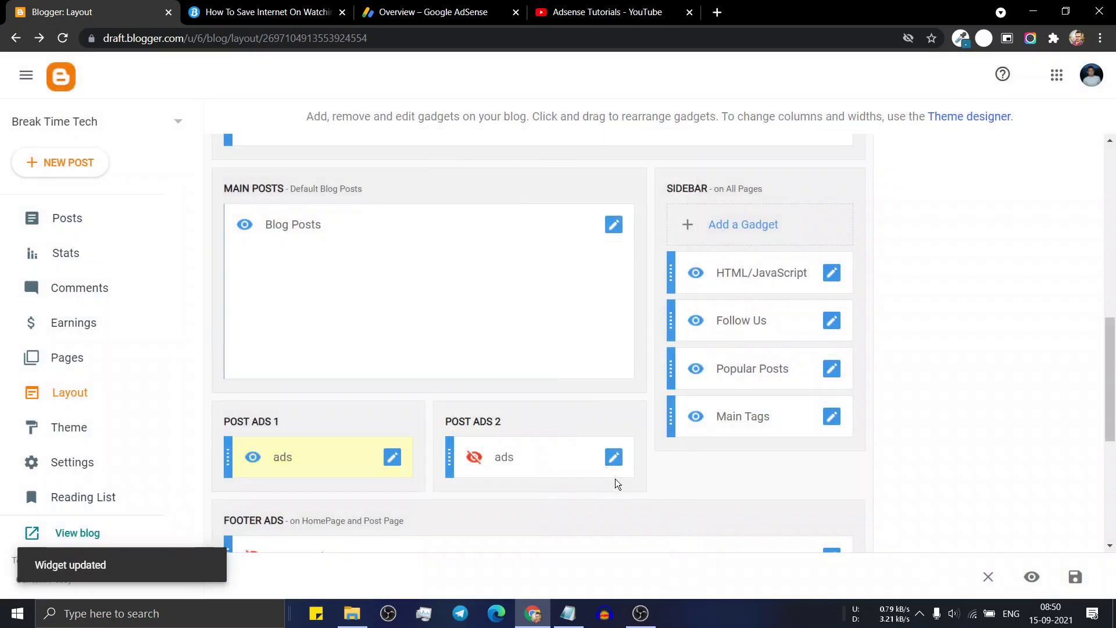
# Switch to AdSense, finish the Post Ad 1 setup, and start a new In-article ad unit with the Adsense default font.
pyautogui.click(477, 7)
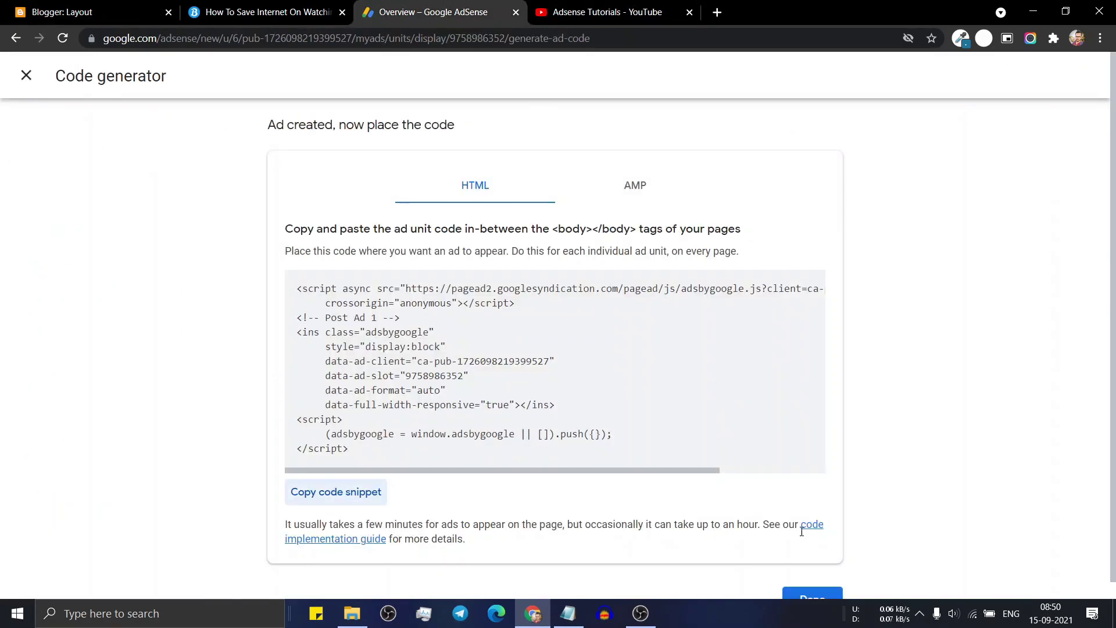
pyautogui.click(802, 593)
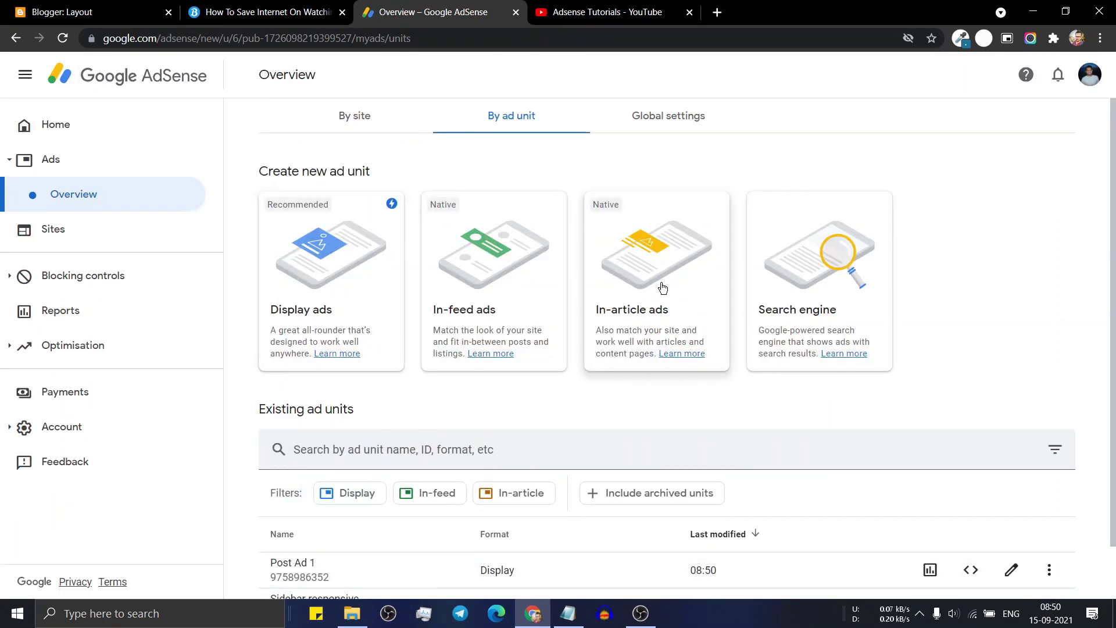
pyautogui.click(662, 287)
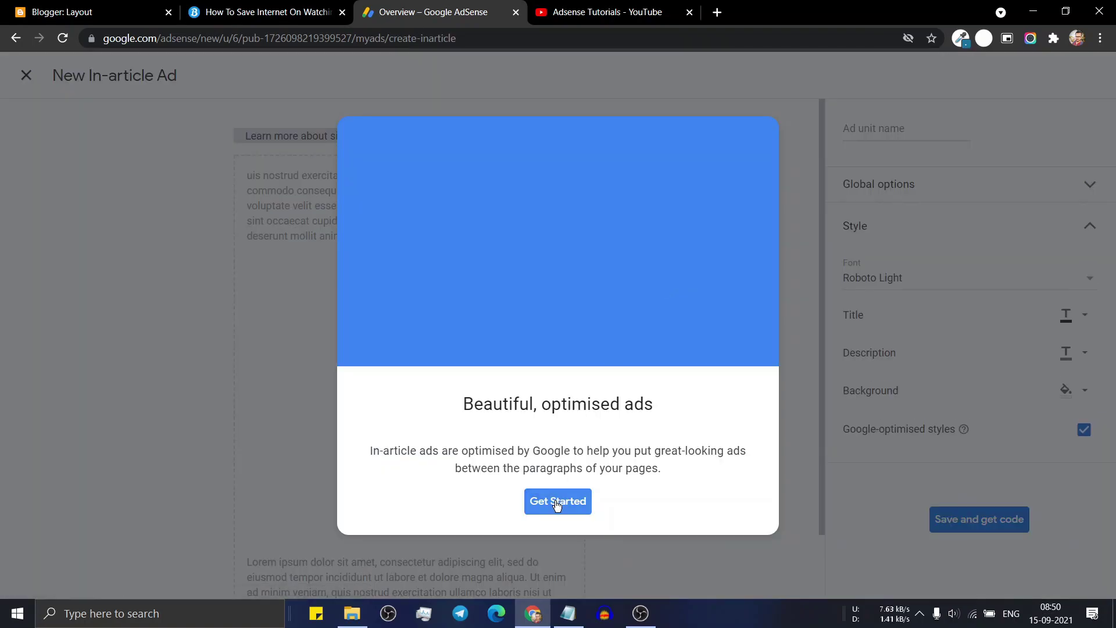
pyautogui.click(557, 503)
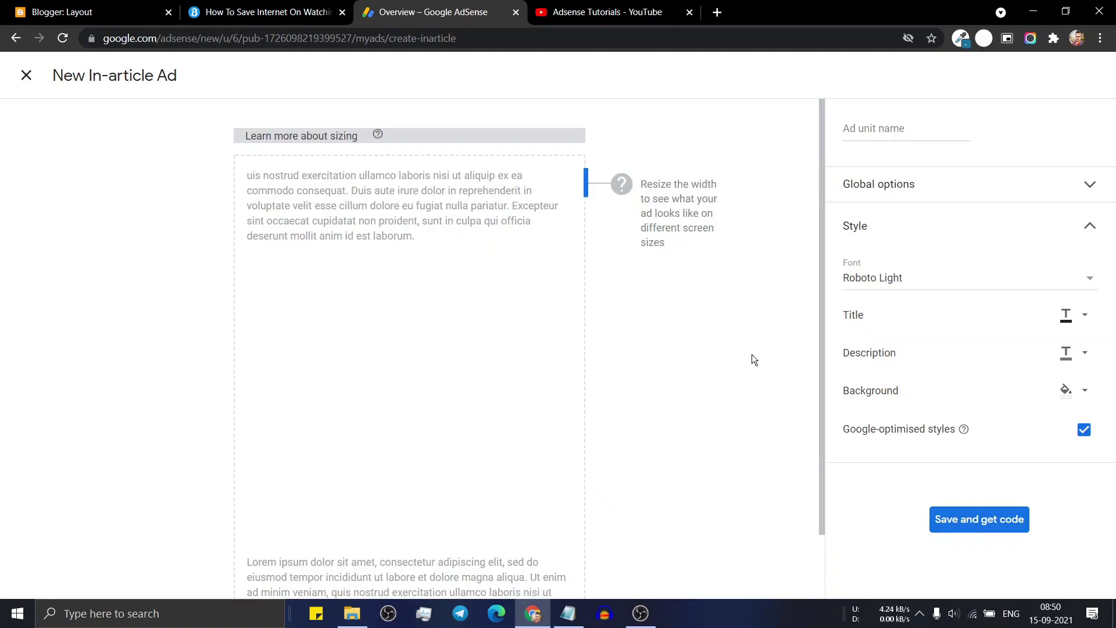
pyautogui.click(958, 280)
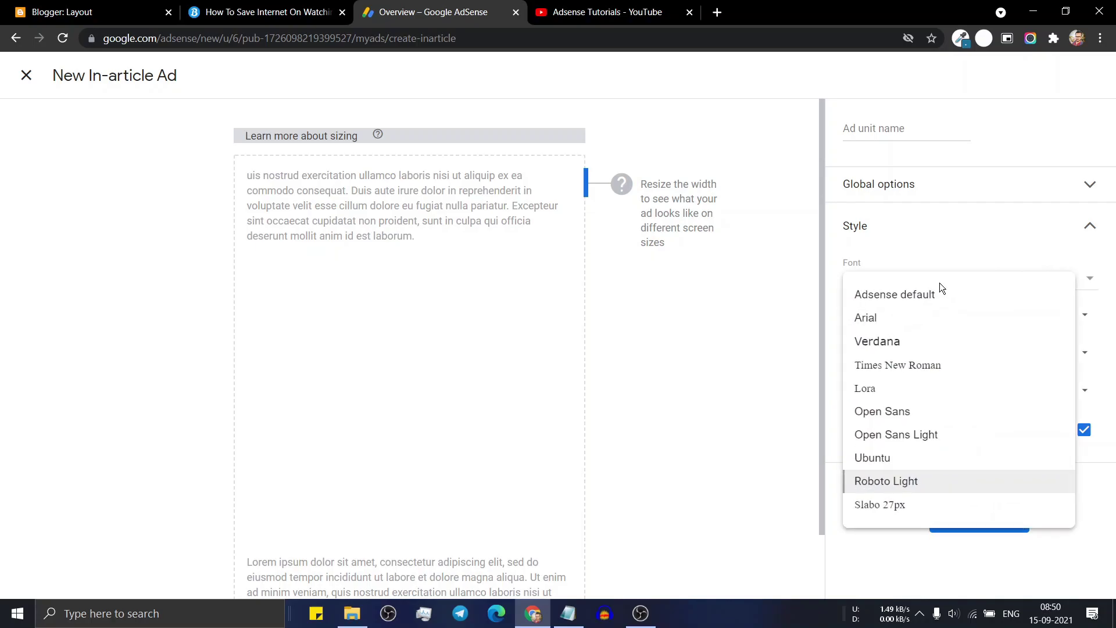
pyautogui.click(913, 304)
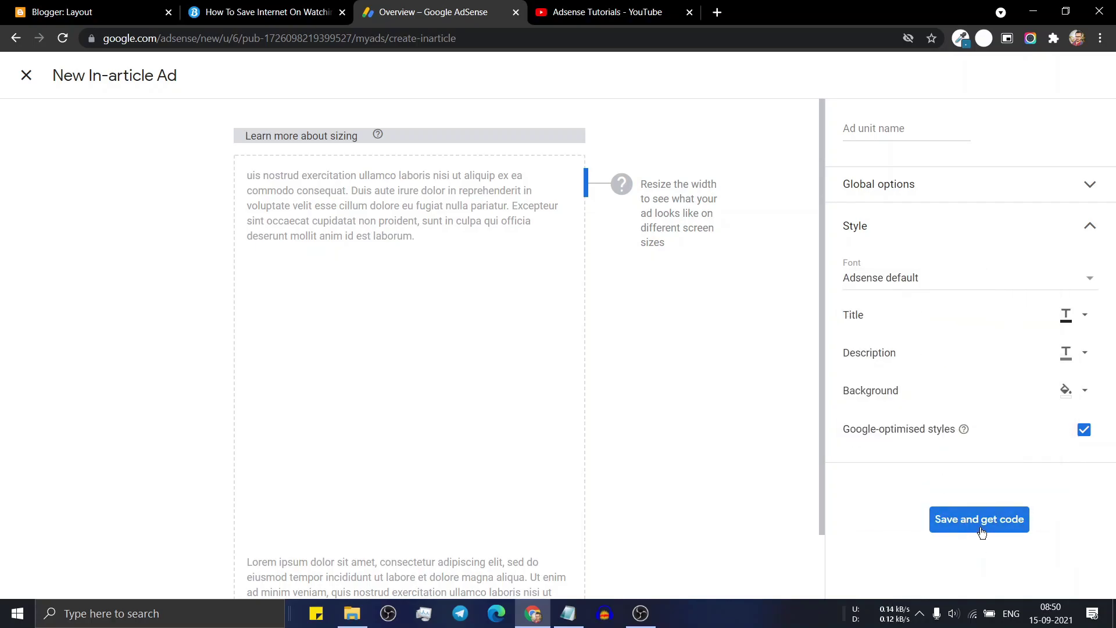
# Name the in-article ad unit "Post Ad 2", save it, and copy its code snippet.
pyautogui.click(882, 124)
pyautogui.write('Post ad 2')
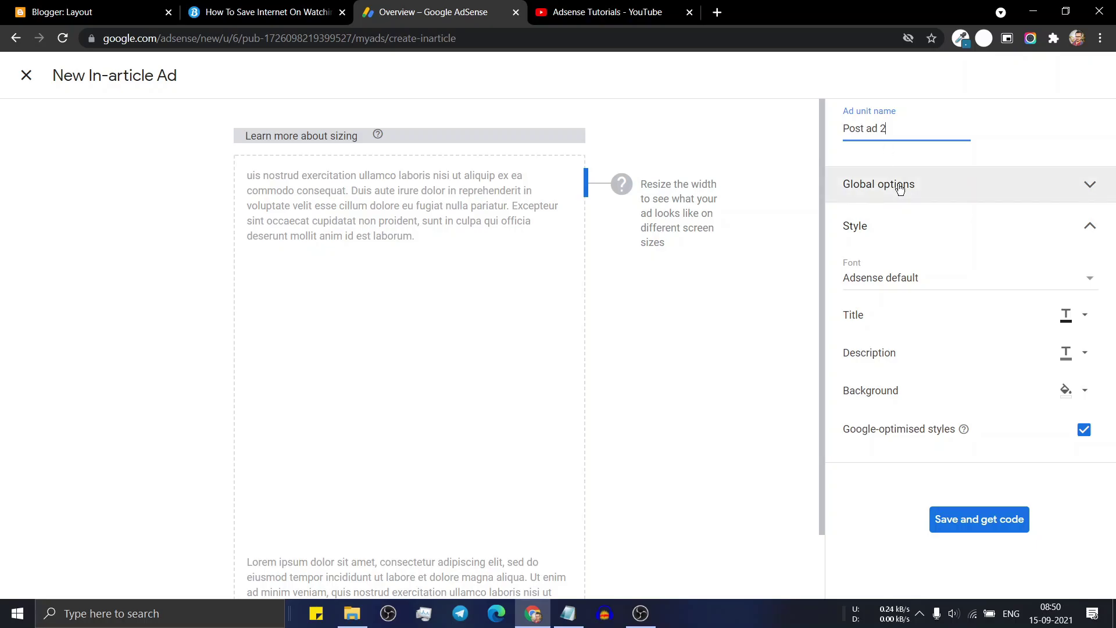
pyautogui.click(991, 522)
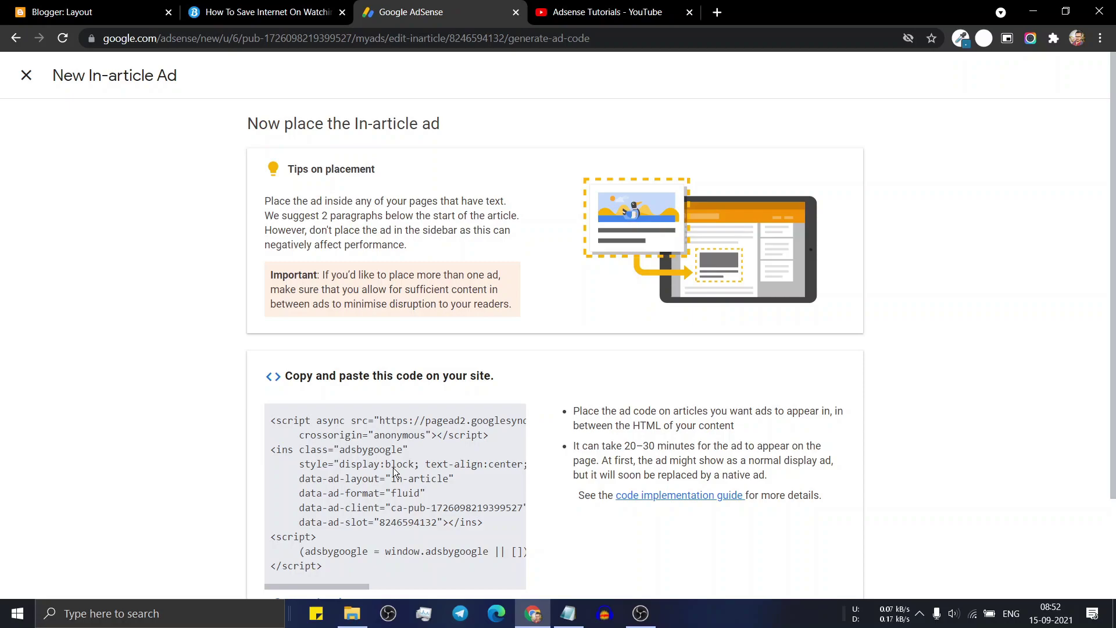
pyautogui.scroll(-2, 395, 471)
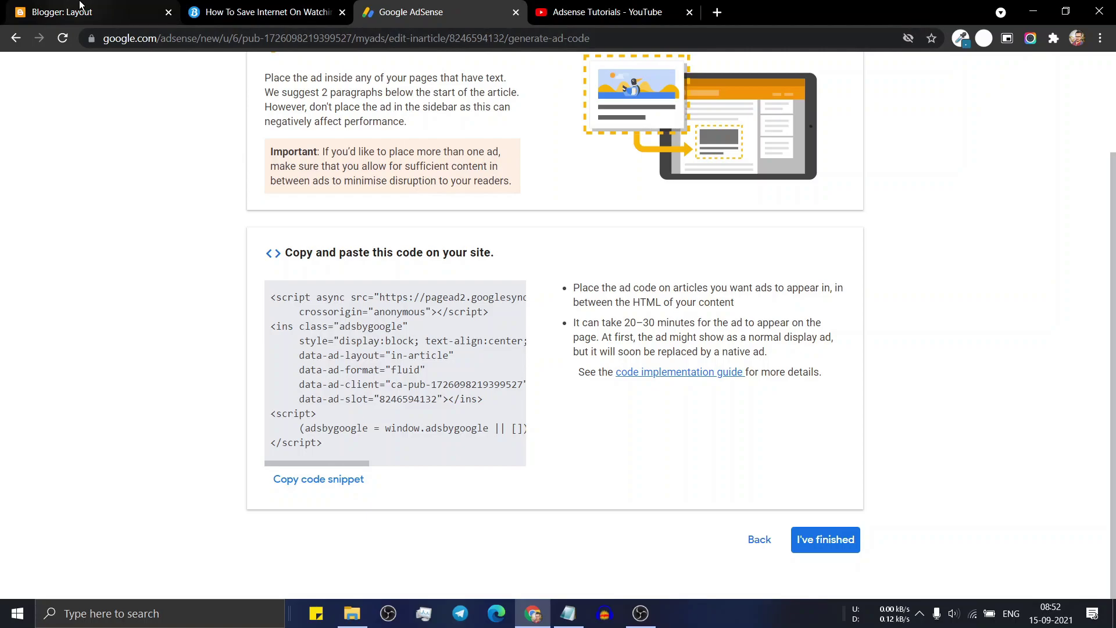
# In the Blogger layout, make the Post Ads 2 gadget visible, paste the copied code as its content, and save it.
pyautogui.click(63, 12)
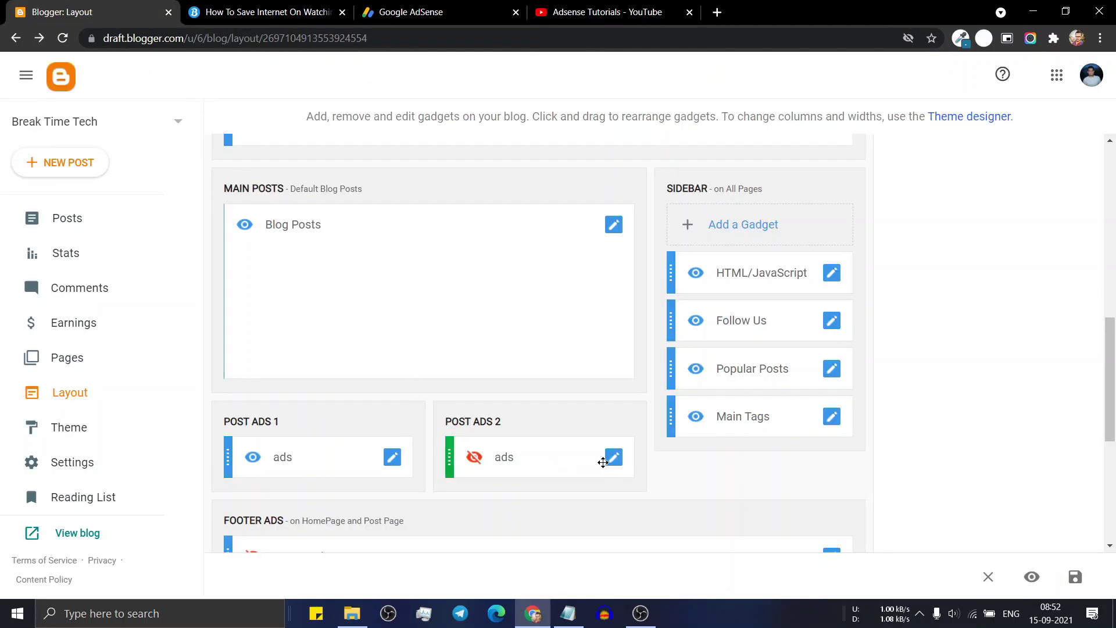
pyautogui.click(616, 459)
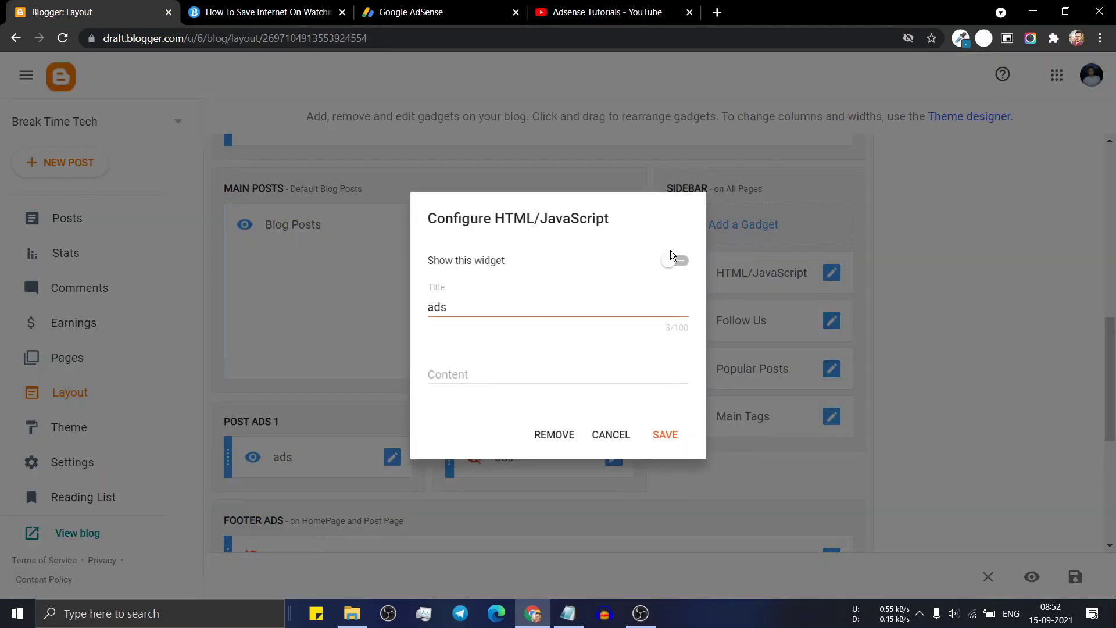
pyautogui.click(675, 260)
pyautogui.click(512, 378)
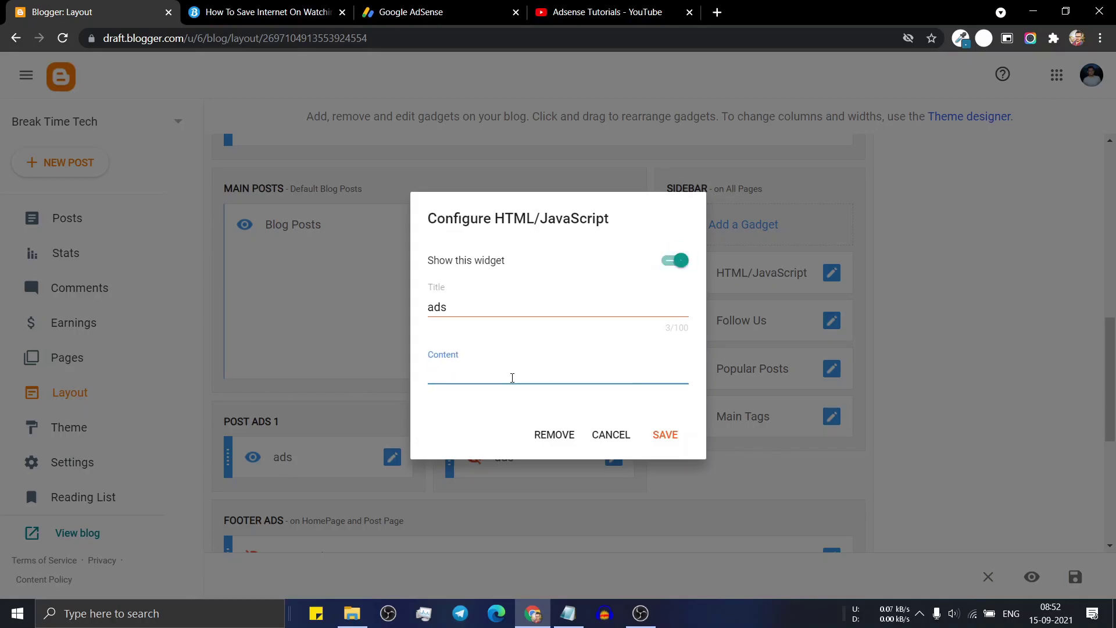
pyautogui.hotkey('ctrl', 'v')
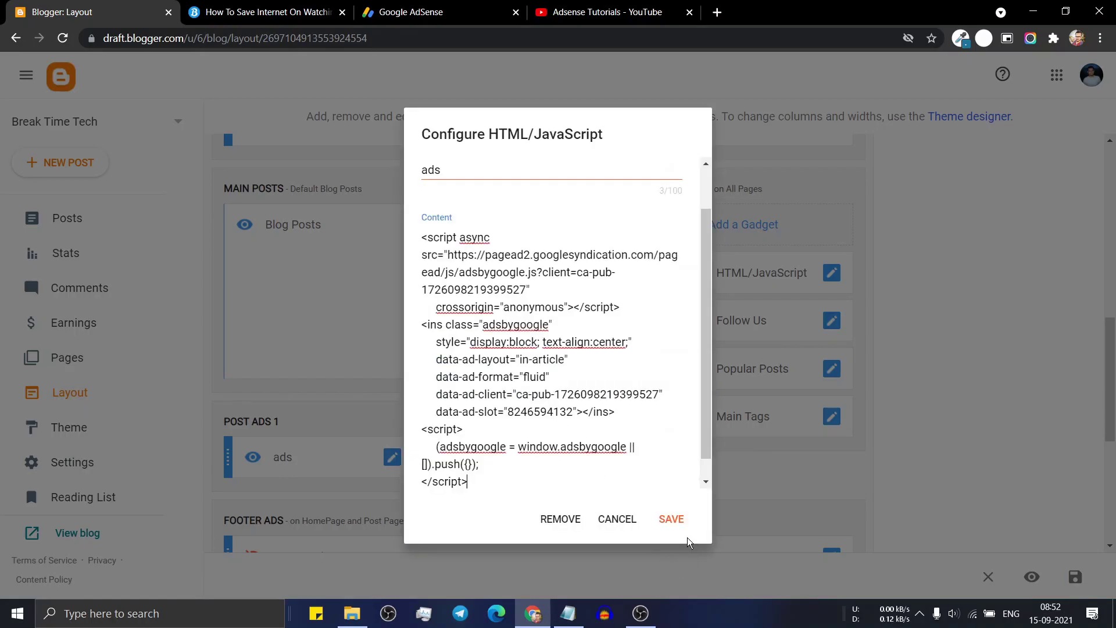
pyautogui.click(672, 518)
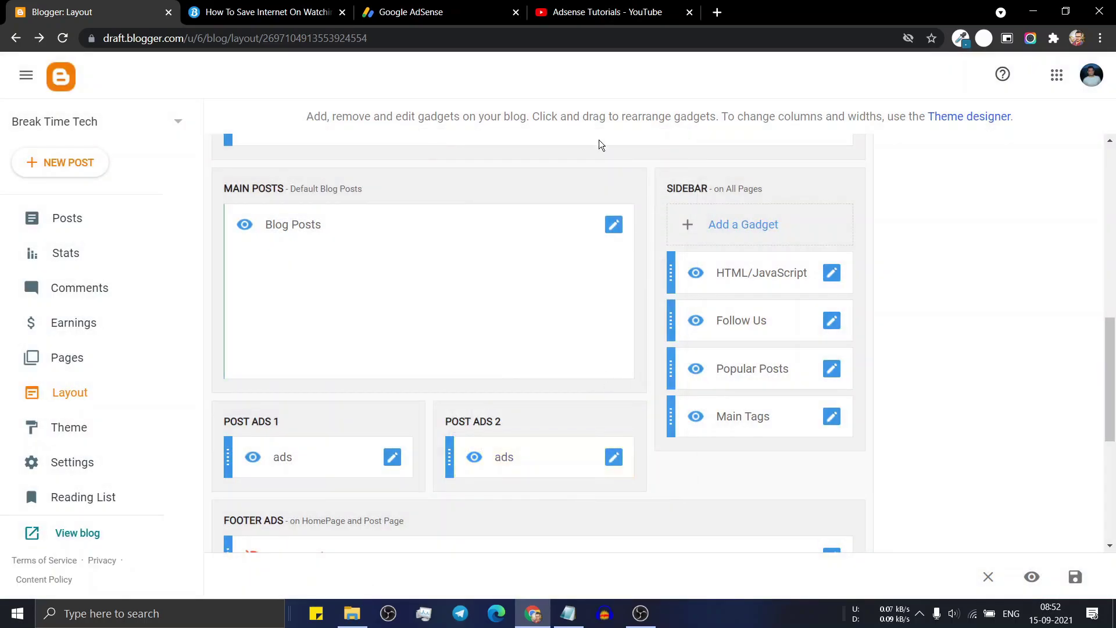
# Switch to AdSense, finish the in-article ad setup, and check the list of existing ad units.
pyautogui.click(411, 12)
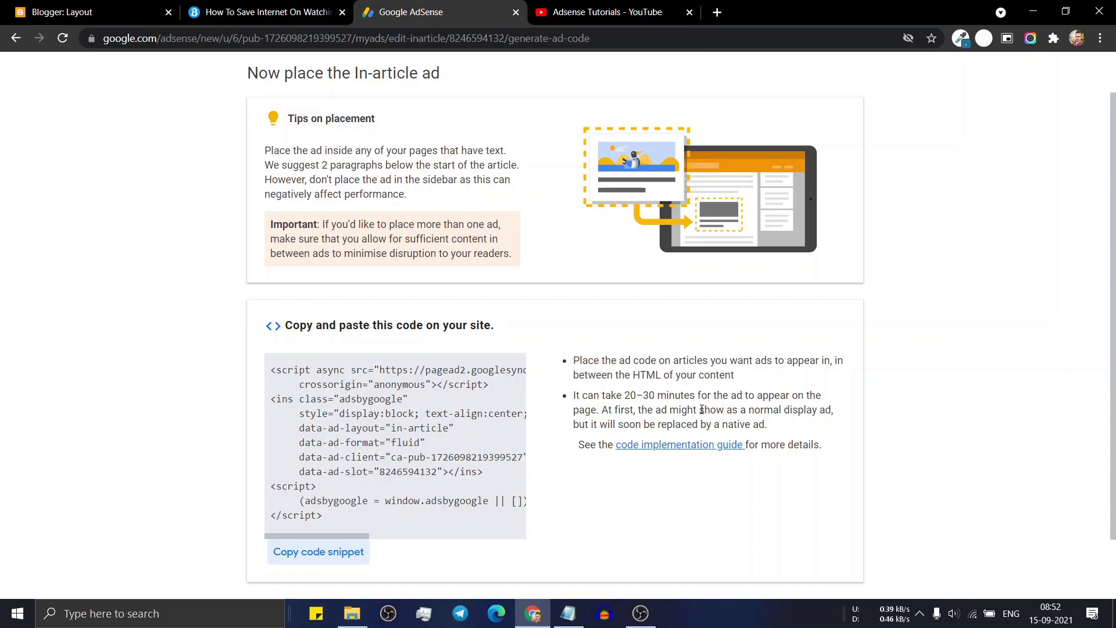
pyautogui.scroll(-2, 701, 409)
pyautogui.click(817, 539)
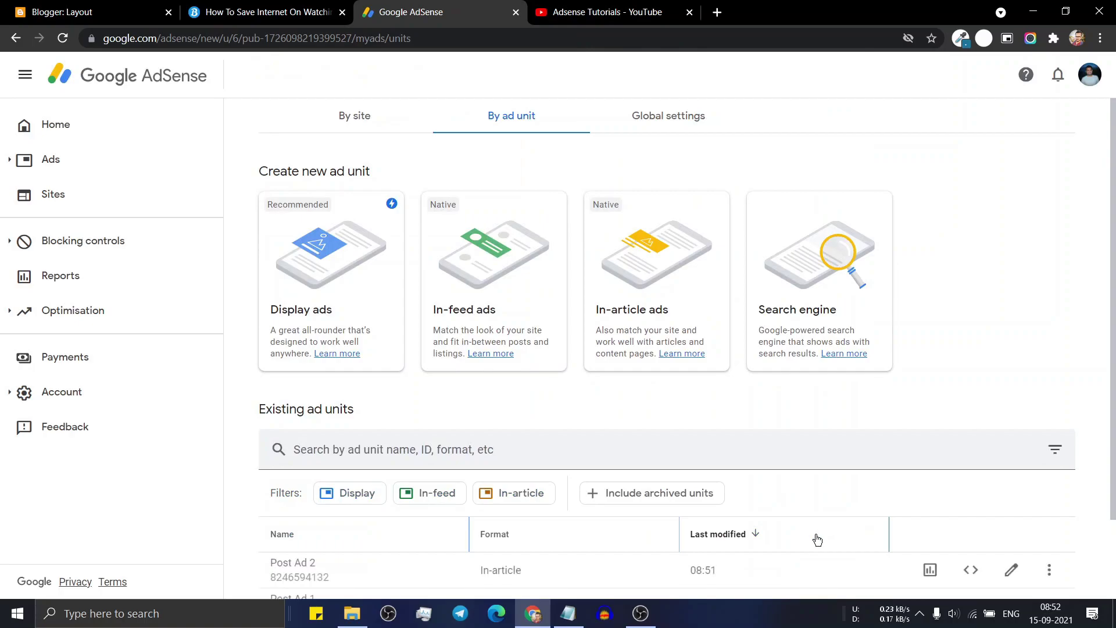
pyautogui.scroll(-2, 942, 416)
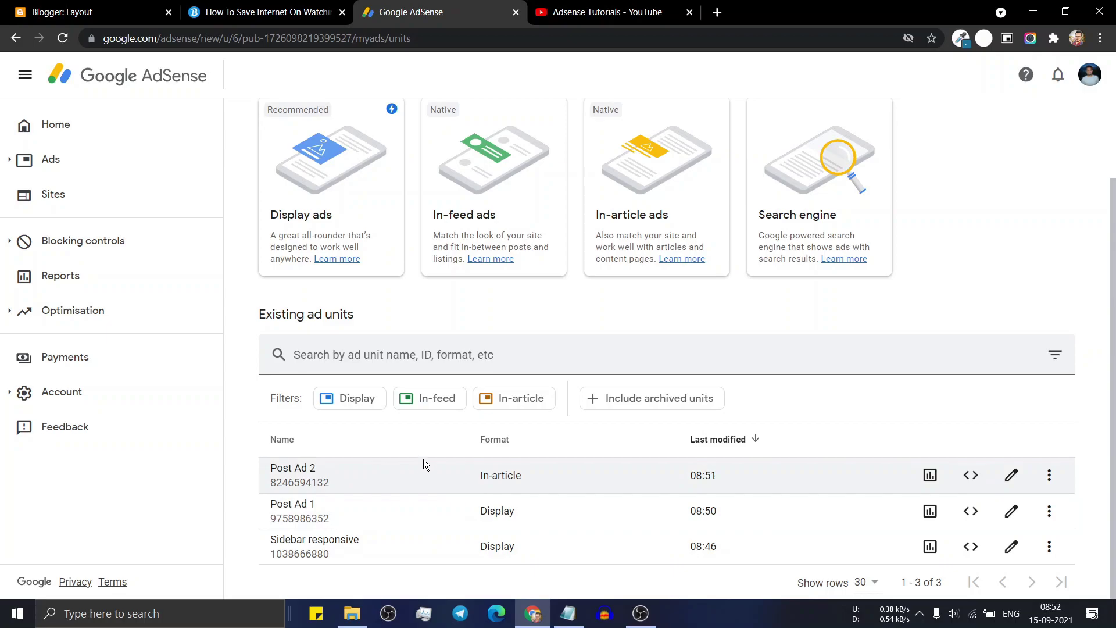
# On the blog, open the post "How To Display Dual Clock On Any Android Phone?" and check its ad placements throughout the article.
pyautogui.click(278, 5)
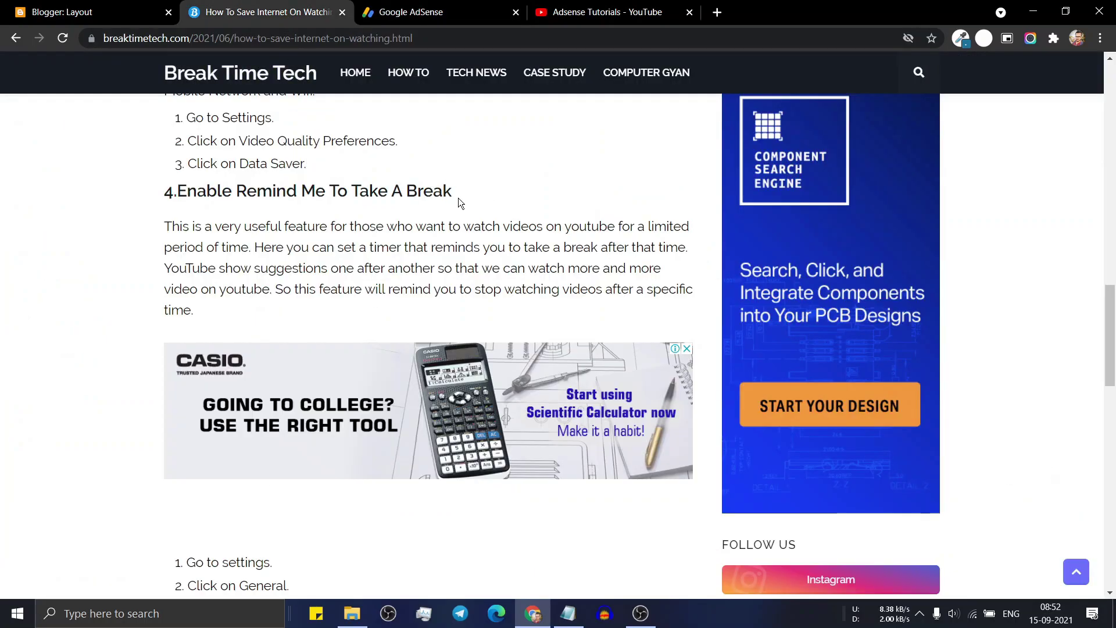
pyautogui.moveTo(1111, 343)
pyautogui.mouseDown()
pyautogui.moveTo(1110, 170)
pyautogui.moveTo(1114, 339)
pyautogui.mouseUp()
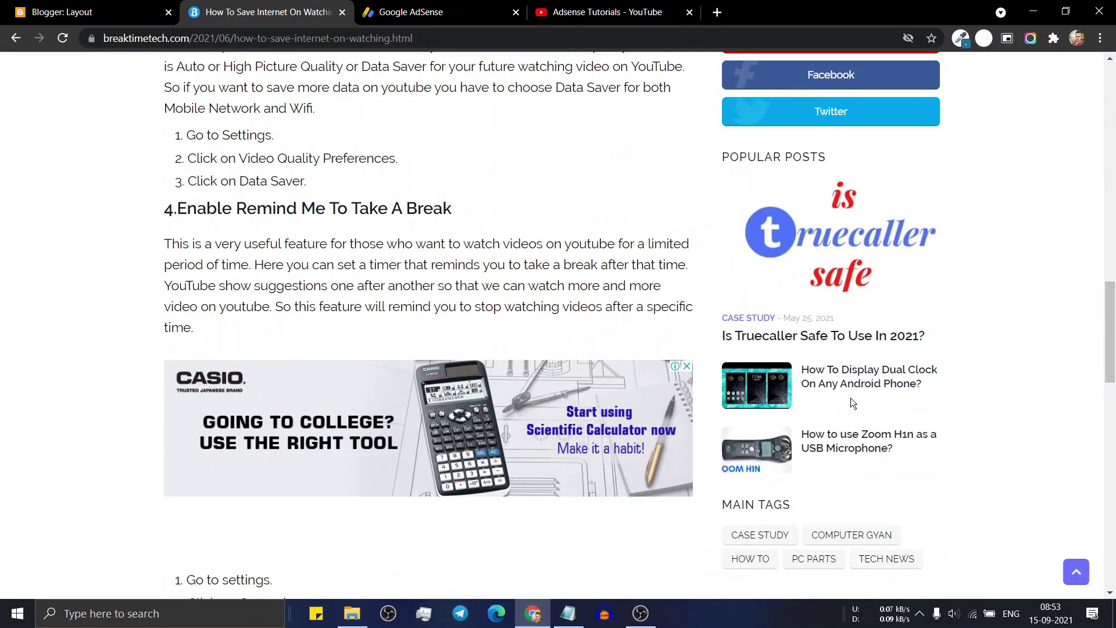
pyautogui.click(852, 385)
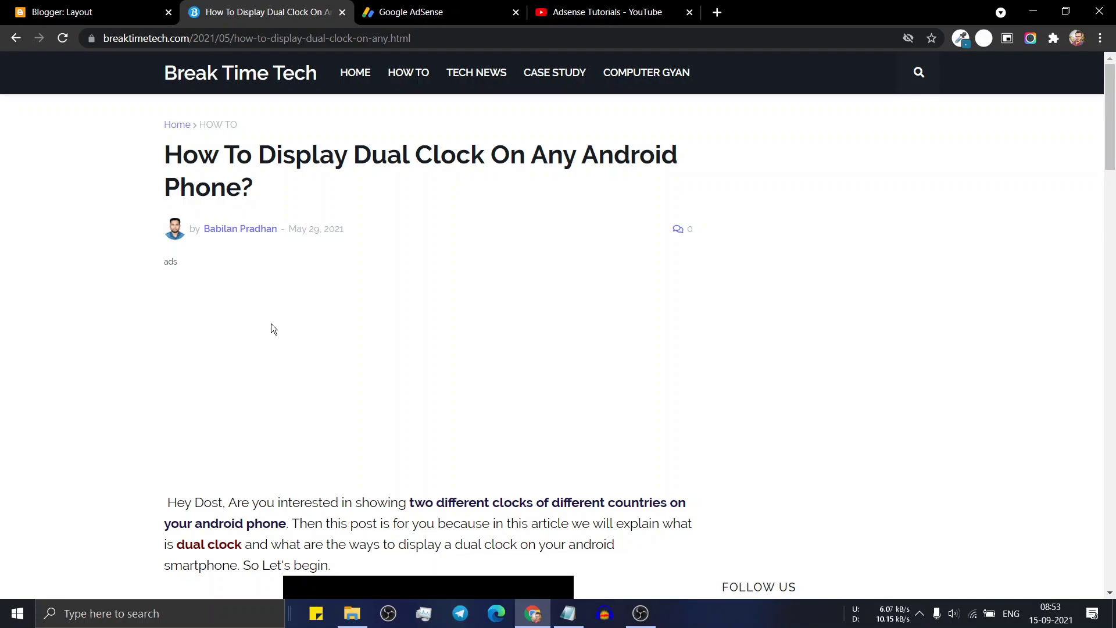
pyautogui.scroll(-1, 87, 340)
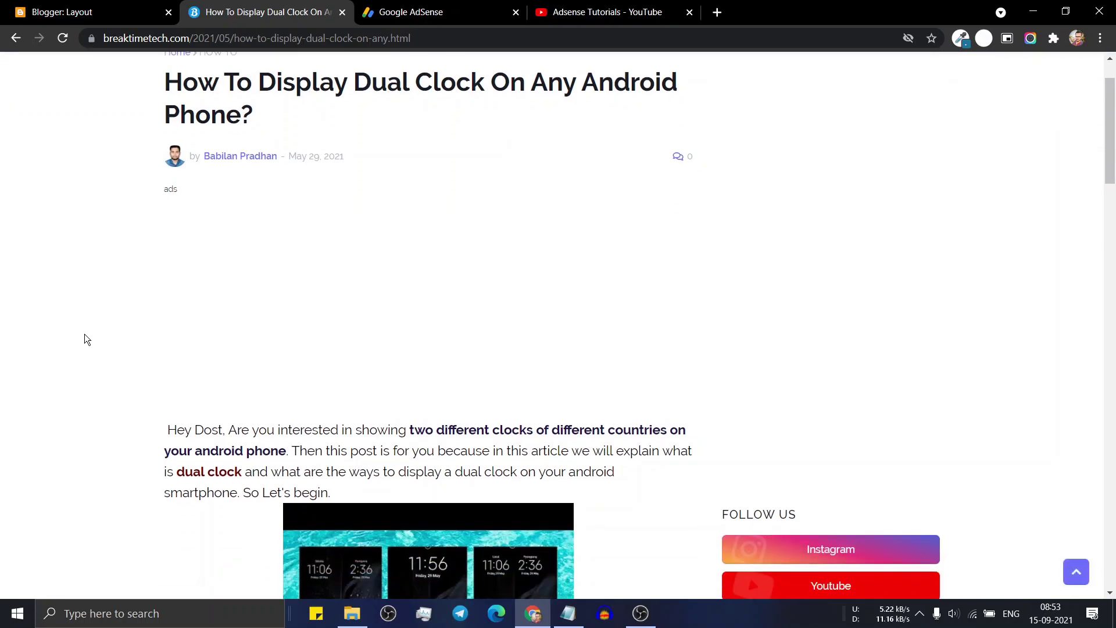
pyautogui.scroll(-20, 116, 360)
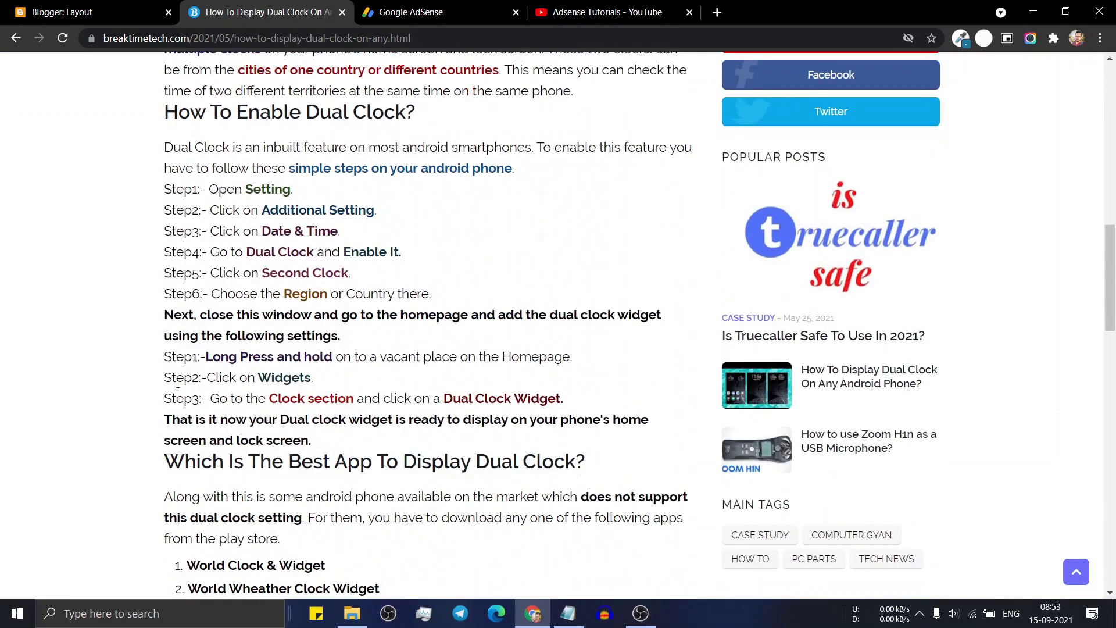
pyautogui.scroll(-7, 174, 391)
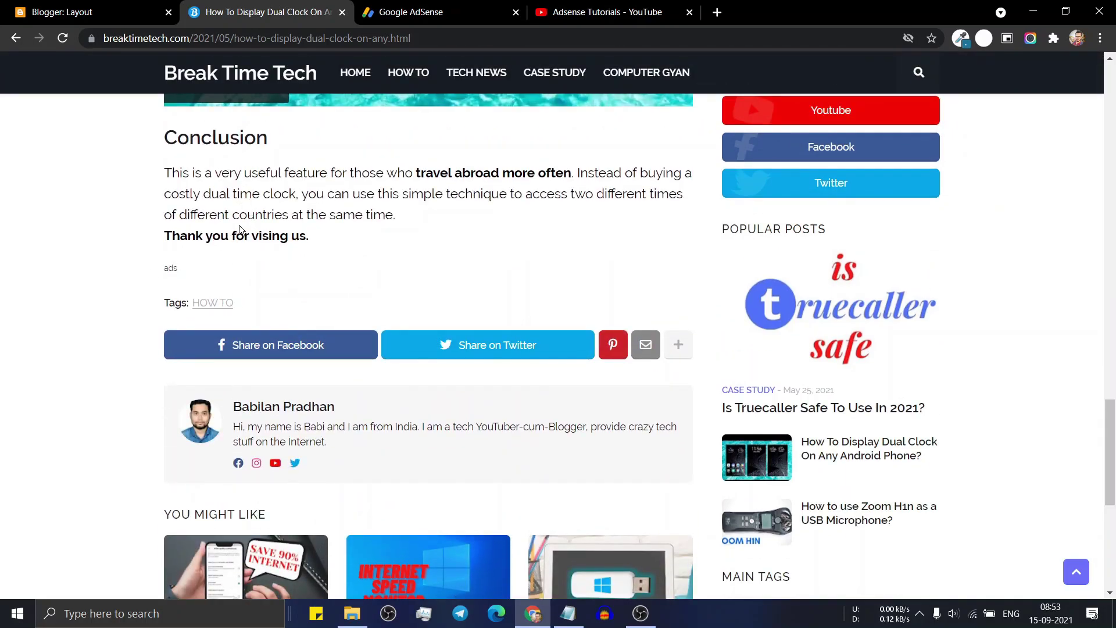
pyautogui.moveTo(1110, 478); pyautogui.dragTo(1113, 113)
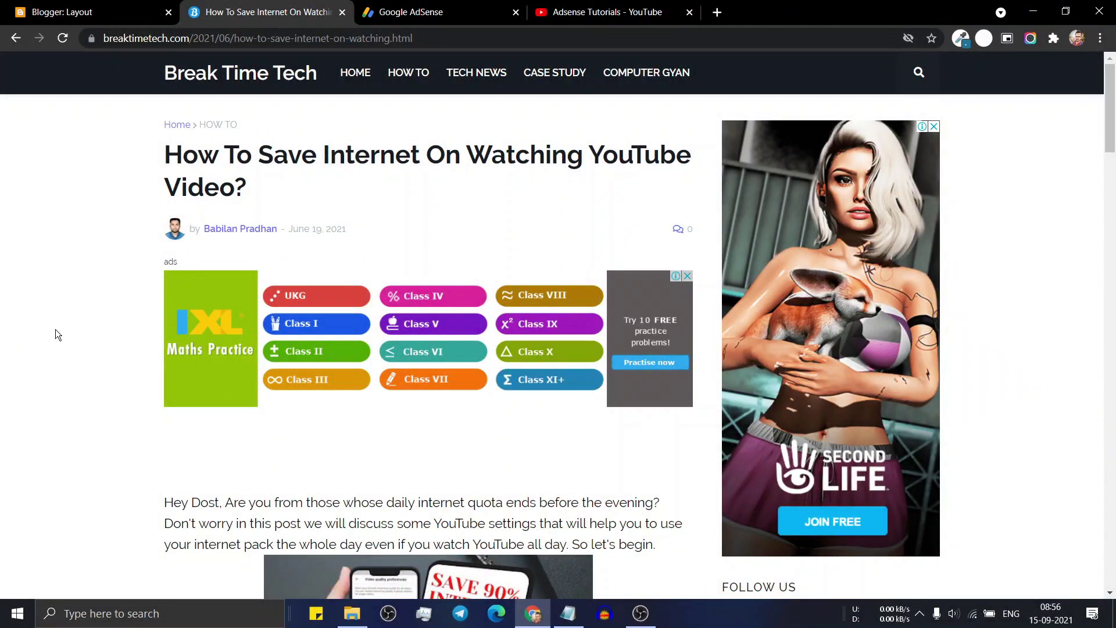
# Examine the ads at the start, within, and at the end of the post "How To Save Internet On Watching YouTube Video?".
pyautogui.scroll(-5, 77, 346)
pyautogui.scroll(4, 86, 337)
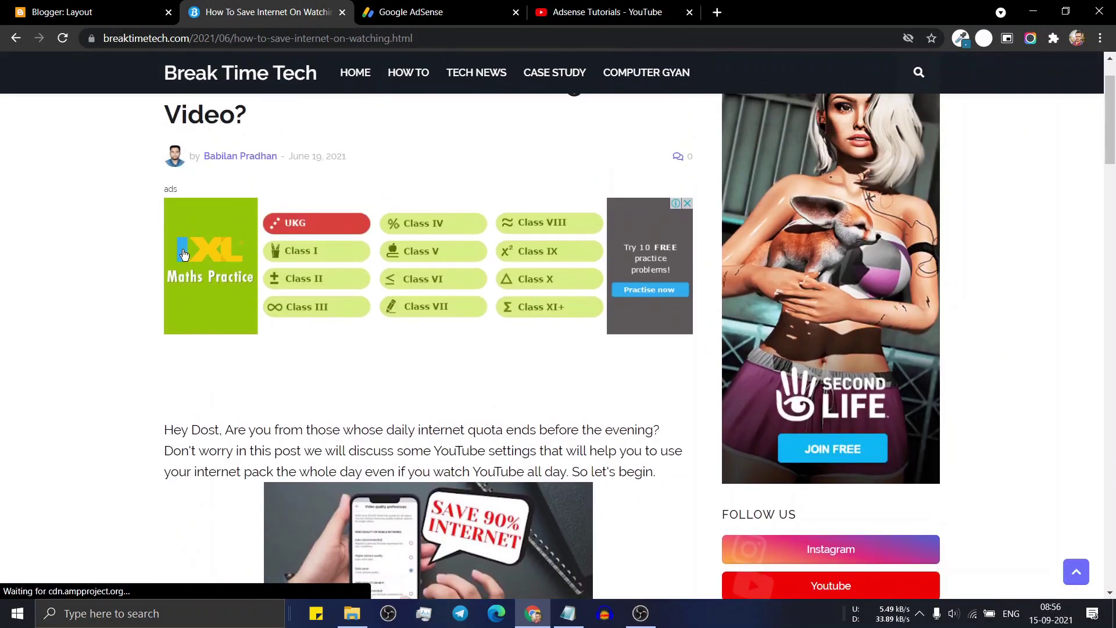
pyautogui.scroll(-15, 170, 321)
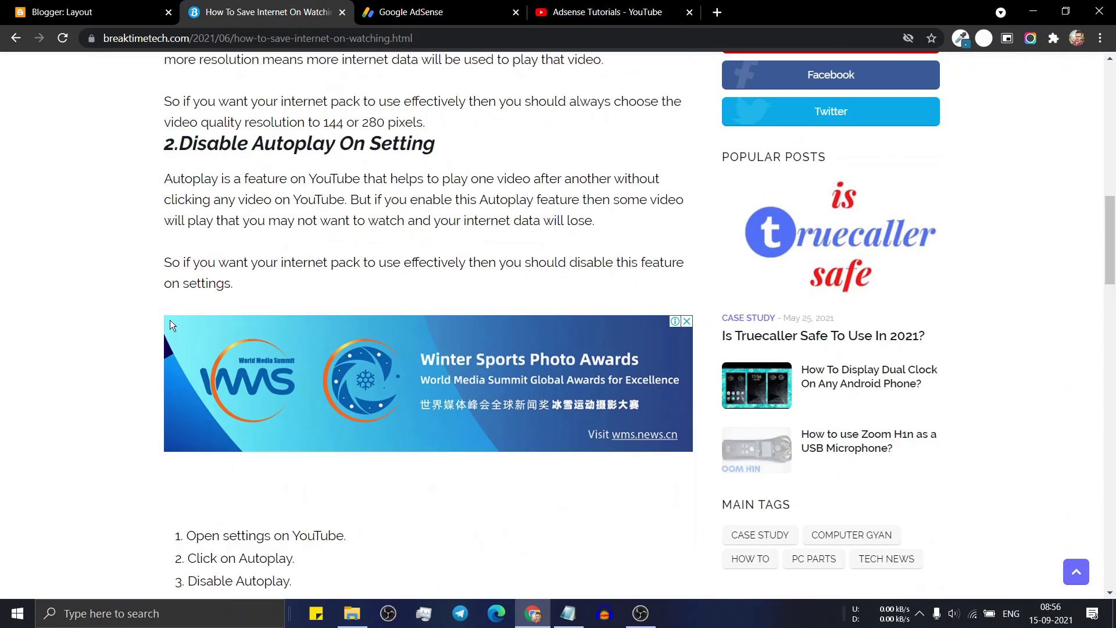
pyautogui.scroll(-19, 166, 337)
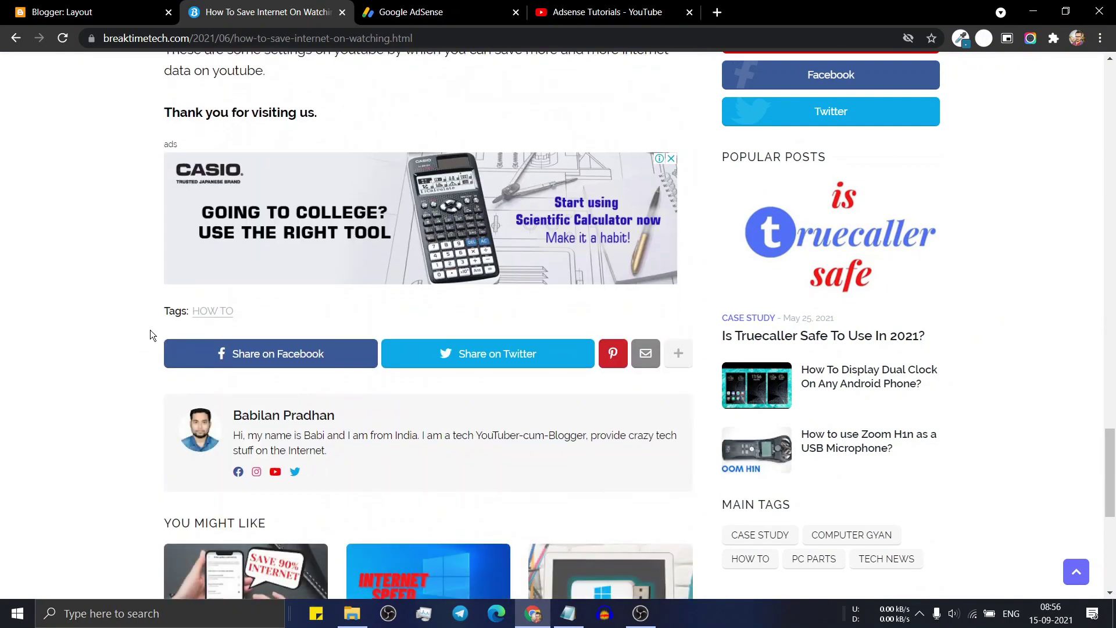
pyautogui.scroll(1, 140, 302)
pyautogui.scroll(1, 129, 278)
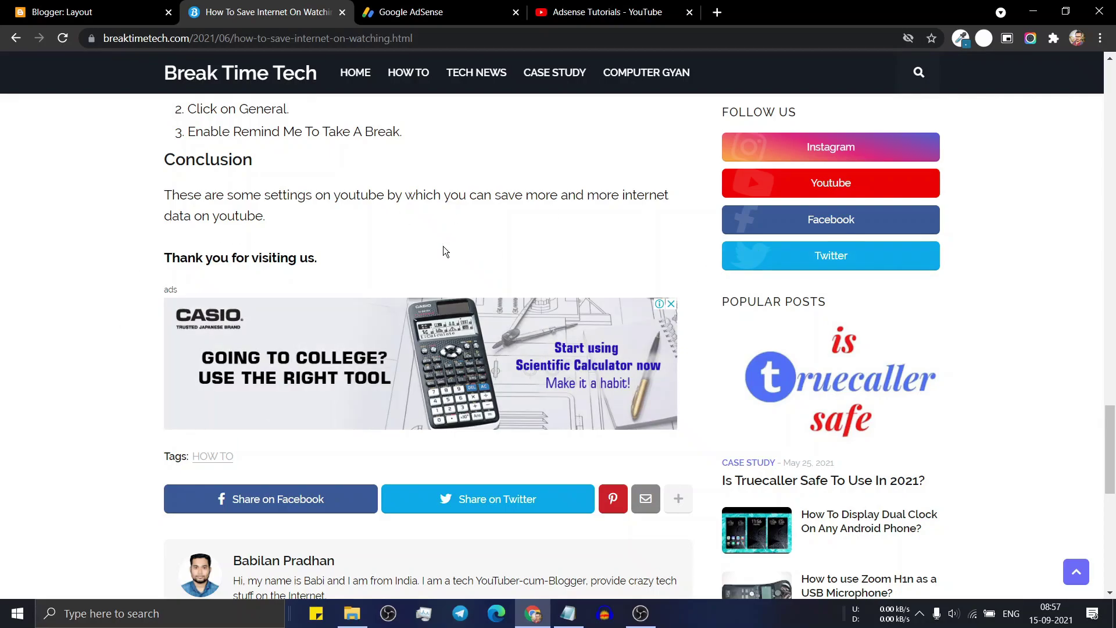
pyautogui.scroll(1, 232, 291)
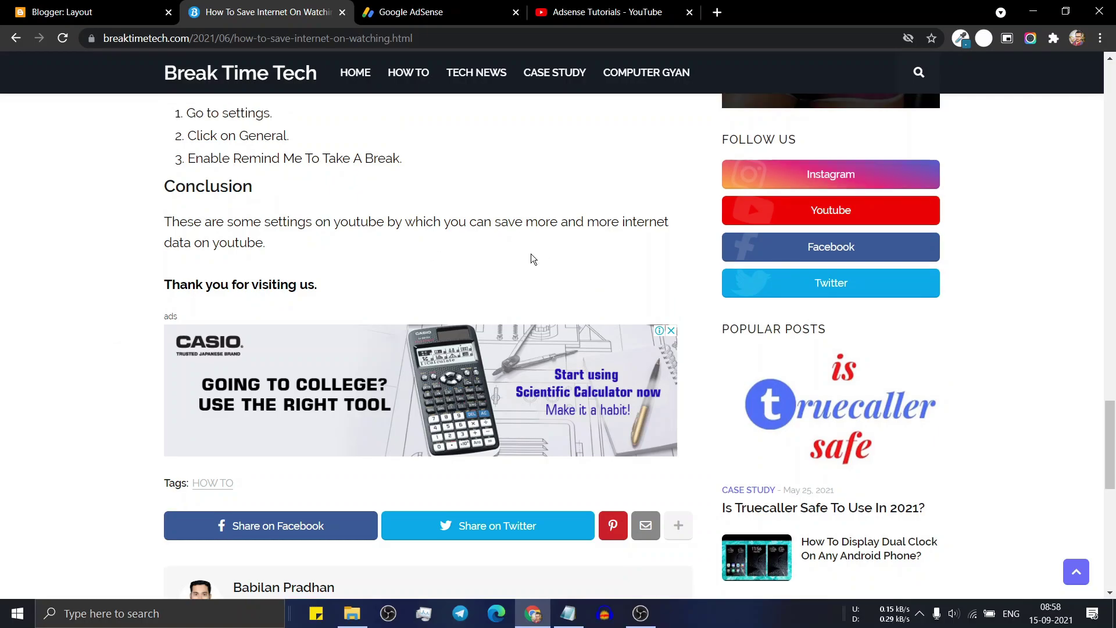
pyautogui.moveTo(1110, 442); pyautogui.dragTo(1115, 105)
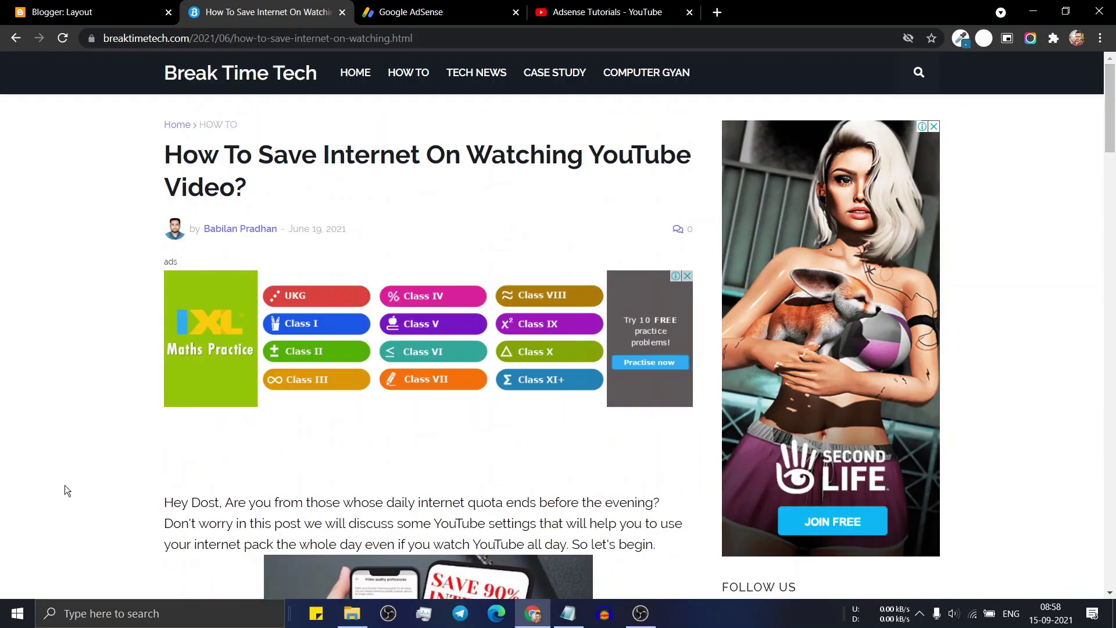
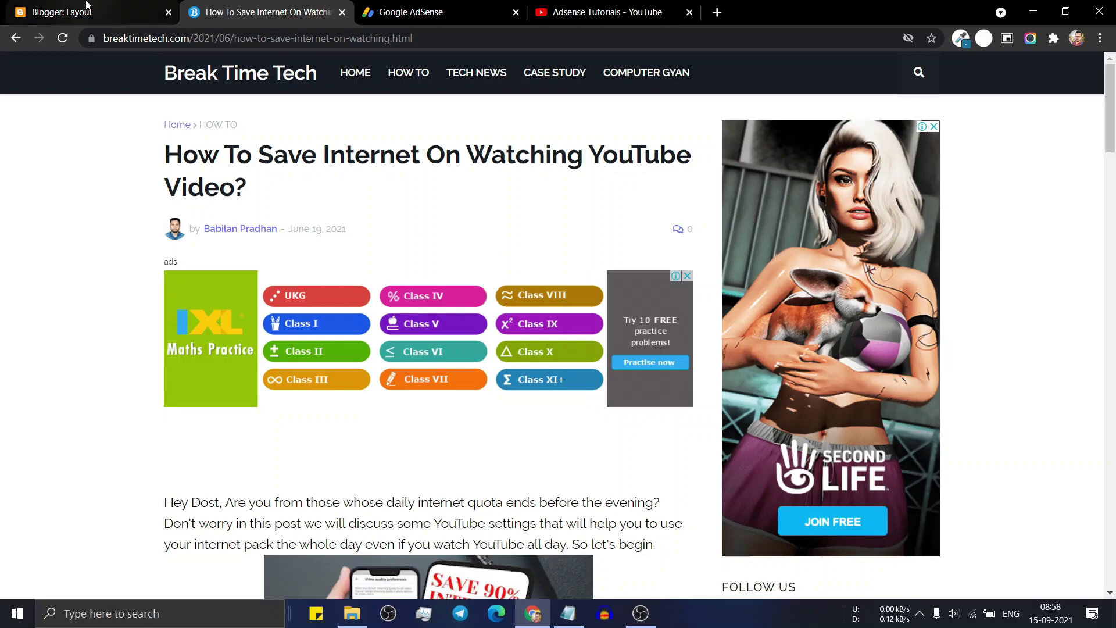
# Switch to the Blogger layout and open the Post Ads 1 gadget's configuration.
pyautogui.click(64, 11)
pyautogui.scroll(-7, 399, 379)
pyautogui.scroll(-6, 382, 375)
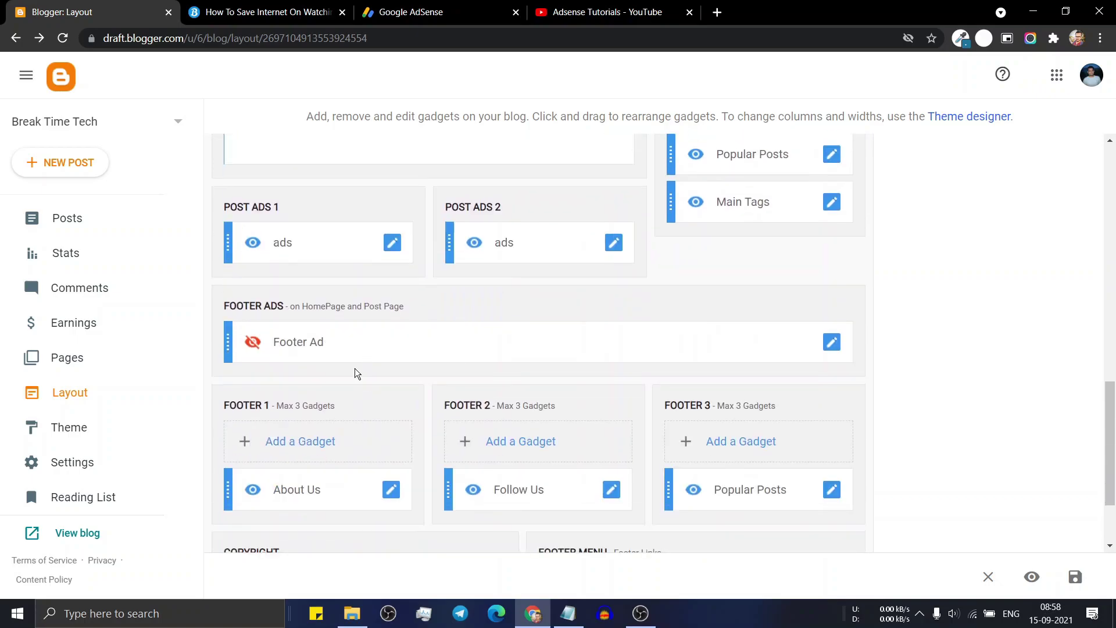
pyautogui.click(396, 241)
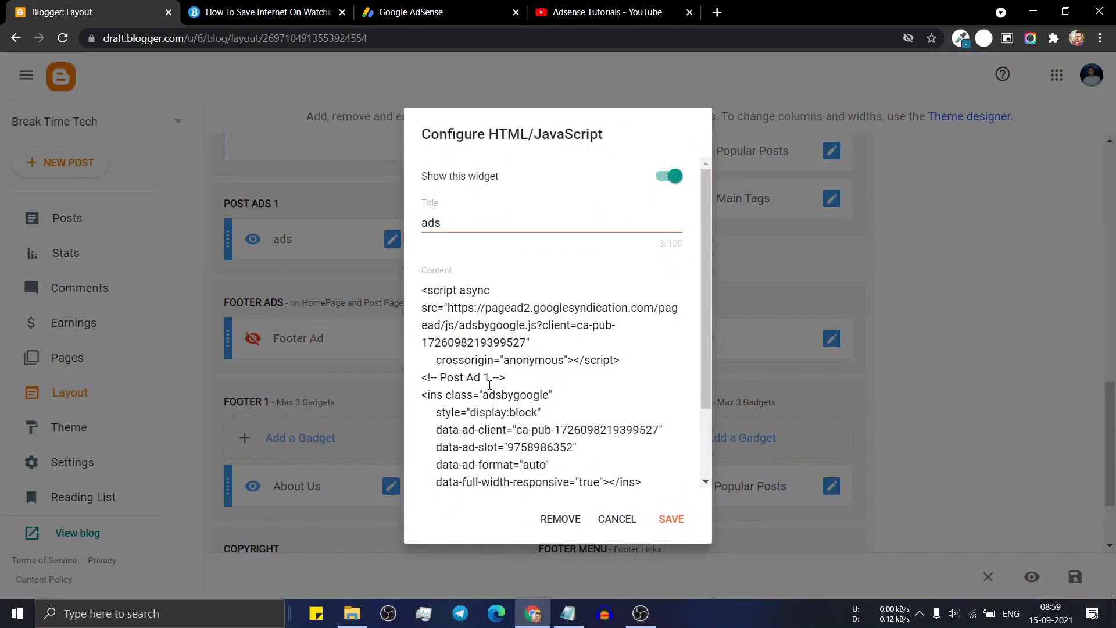
# Review the ad client and ad slot placeholders of the horizontal custom ad code in Notepad, and return to the Blogger gadget.
pyautogui.click(569, 613)
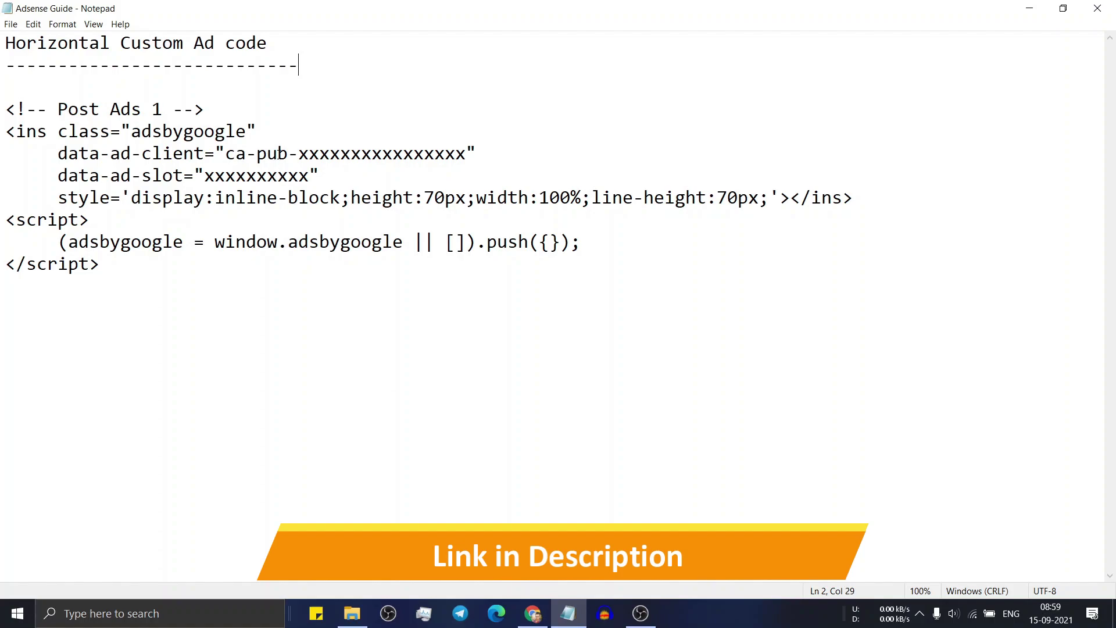
pyautogui.moveTo(301, 153); pyautogui.dragTo(467, 153)
pyautogui.moveTo(205, 176); pyautogui.dragTo(303, 176)
pyautogui.click(533, 614)
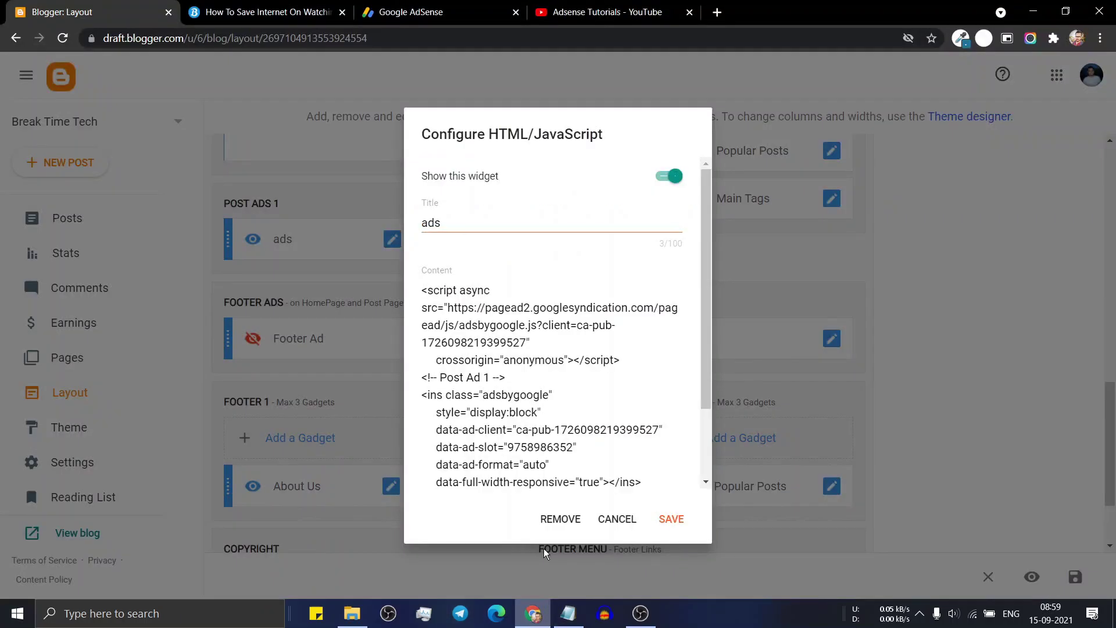
# Copy the publisher ID from the gadget's ad client value and replace the ad client placeholder in the Notepad horizontal code with it.
pyautogui.doubleClick(570, 430)
pyautogui.hotkey('ctrl', 'c')
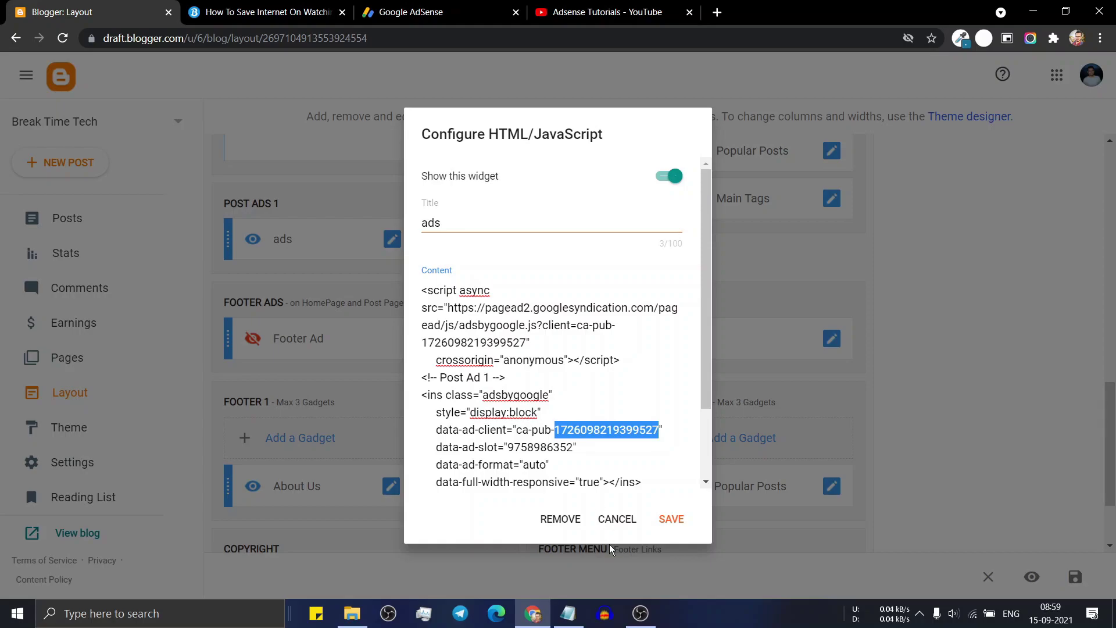
pyautogui.click(581, 613)
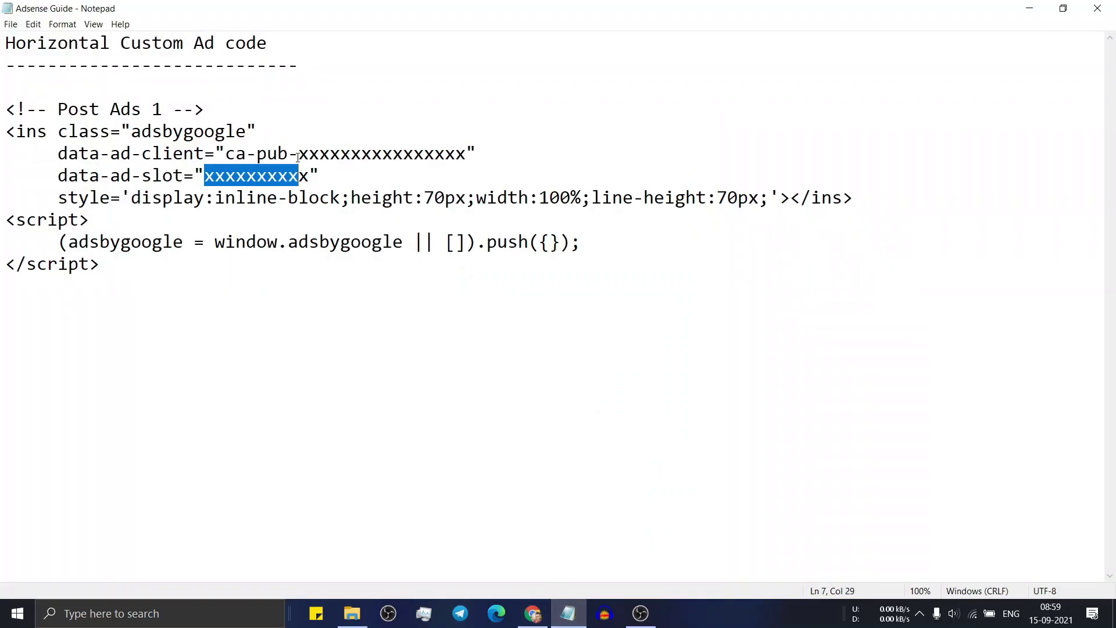
pyautogui.moveTo(297, 157); pyautogui.dragTo(468, 152)
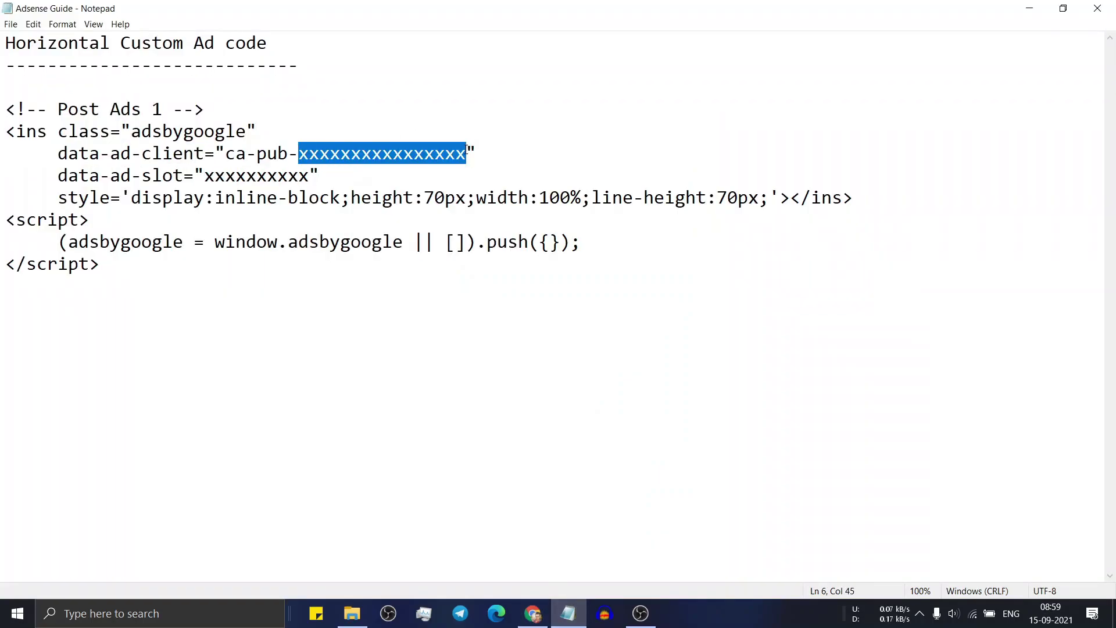
pyautogui.hotkey('ctrl', 'v')
# Copy the ad slot ID from the Blogger gadget and replace the ad slot placeholder in the Notepad horizontal code with it.
pyautogui.click(533, 614)
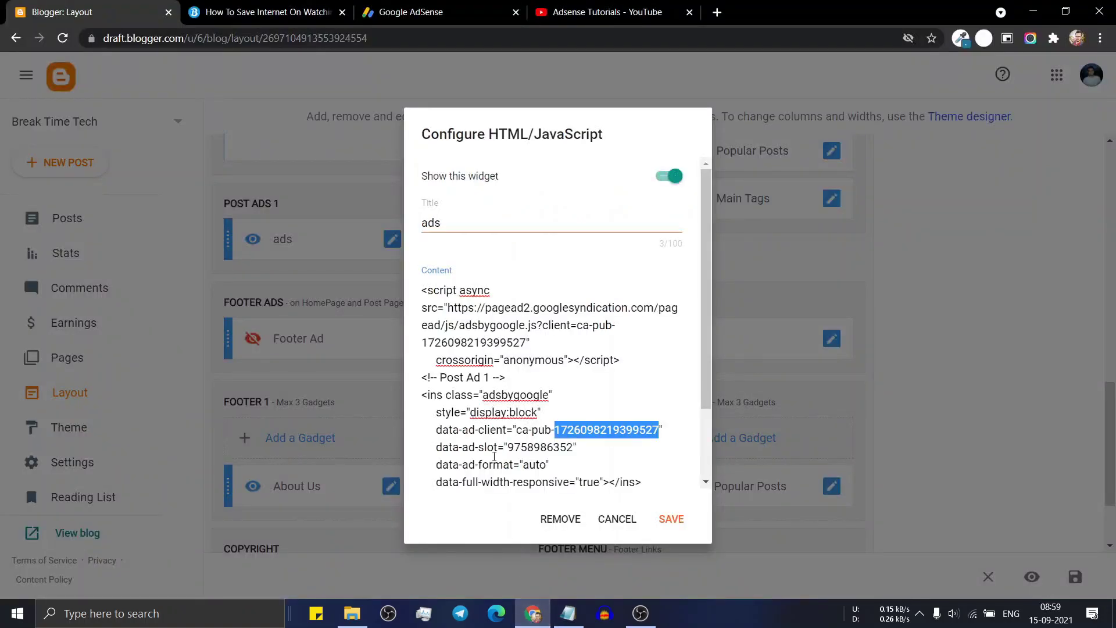
pyautogui.doubleClick(517, 445)
pyautogui.hotkey('ctrl', 'c')
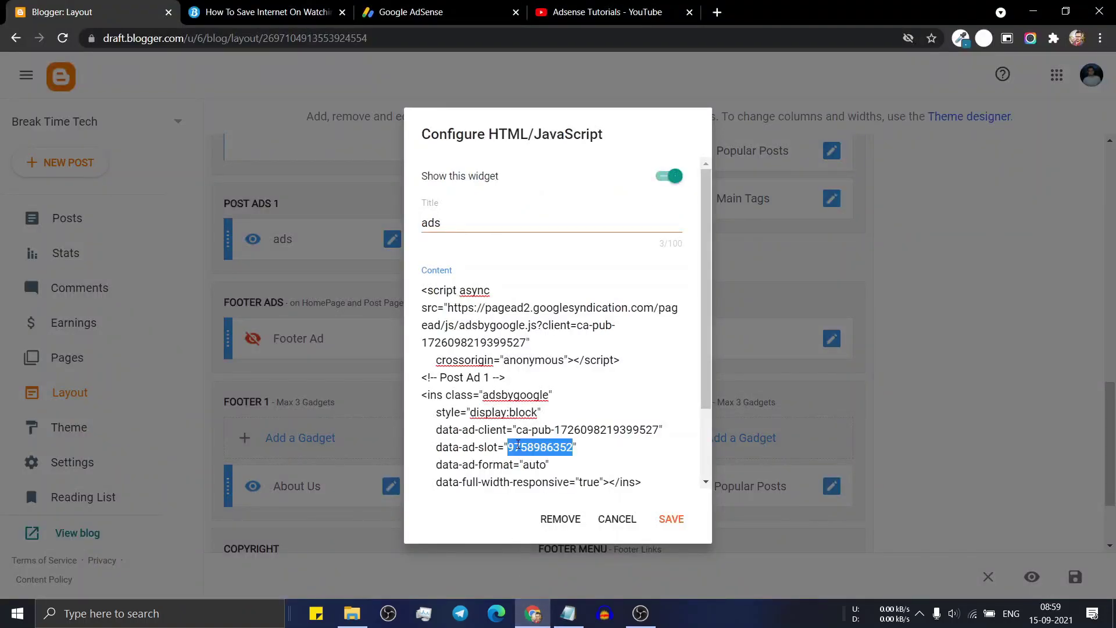
pyautogui.click(568, 614)
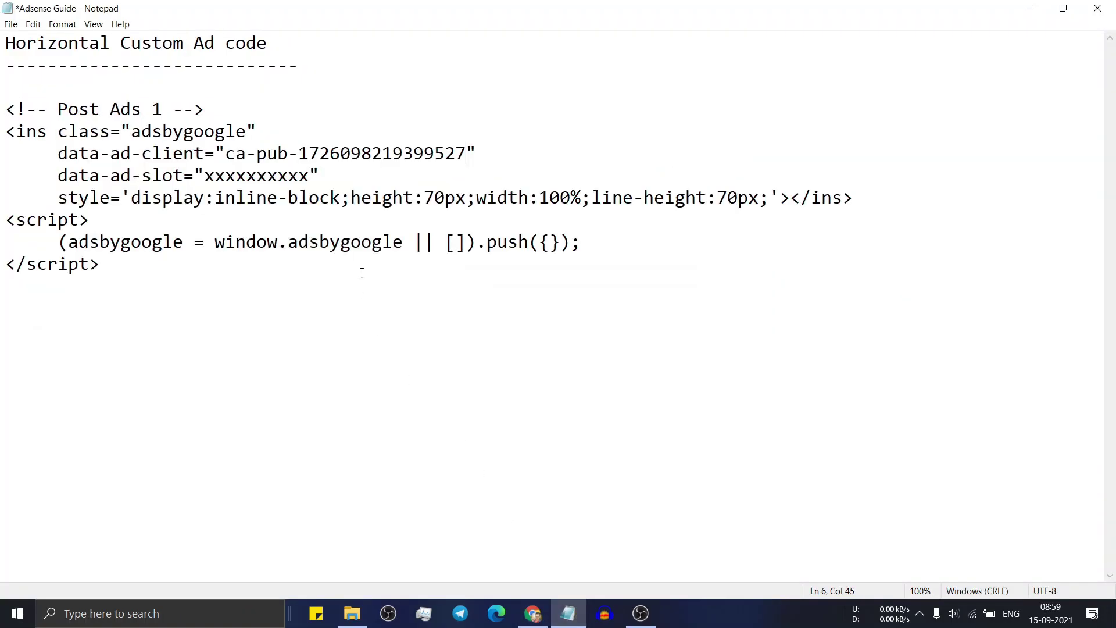
pyautogui.doubleClick(231, 175)
pyautogui.click(230, 175)
pyautogui.moveTo(205, 175); pyautogui.dragTo(308, 177)
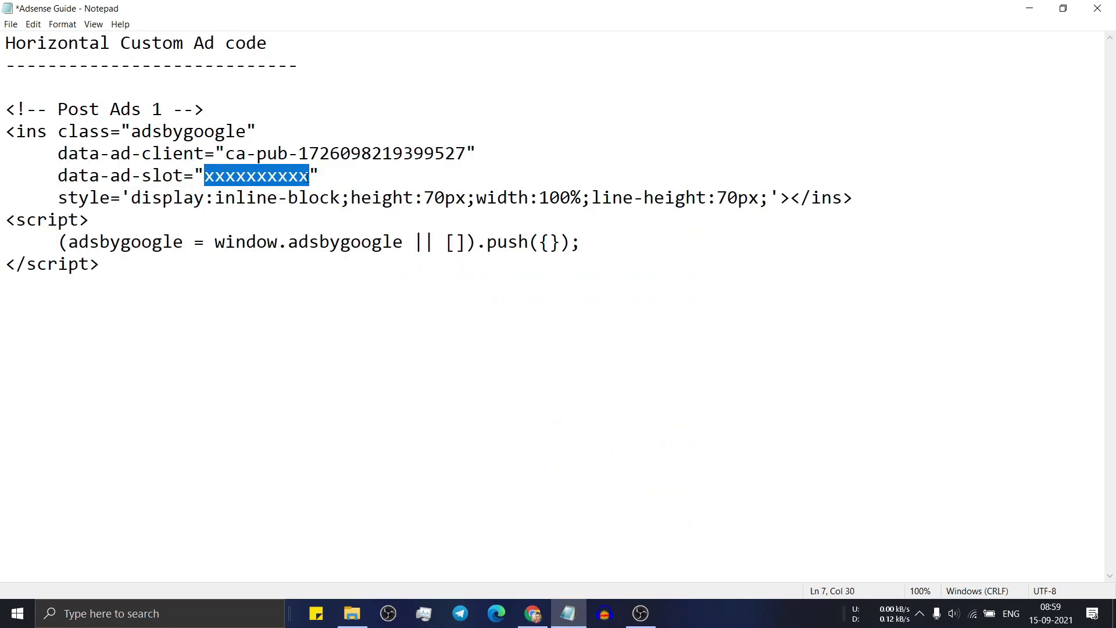
pyautogui.hotkey('ctrl', 'v')
# Replace the ad unit code below the first script in the Post Ads 1 gadget with the completed horizontal code from Notepad and save it.
pyautogui.moveTo(145, 257); pyautogui.dragTo(4, 94)
pyautogui.hotkey('ctrl', 'c')
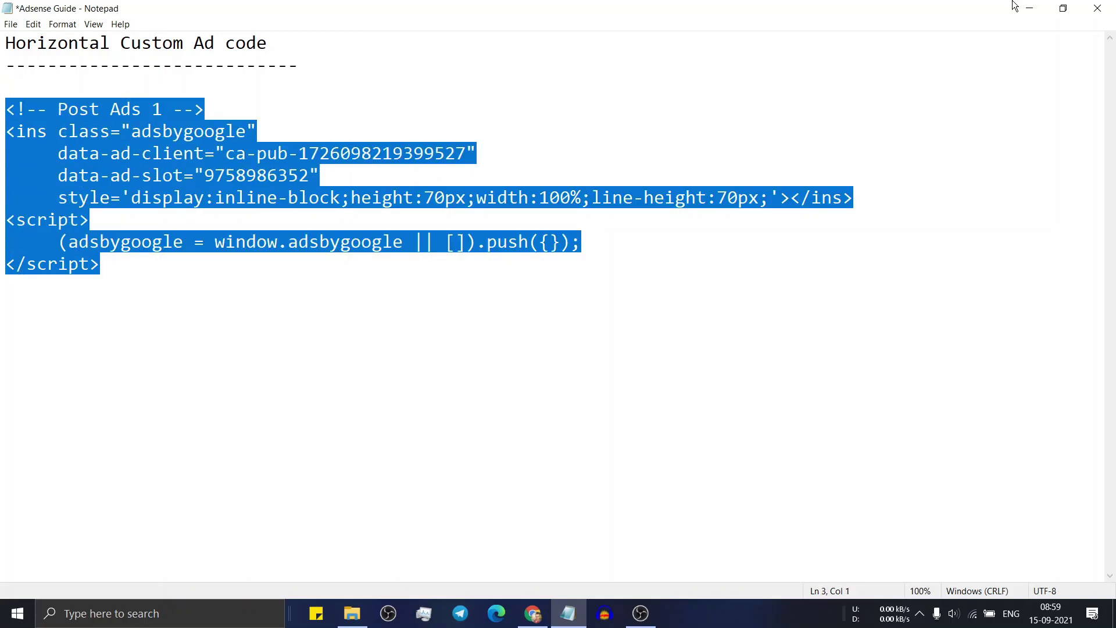
pyautogui.hotkey('alt', 'Tab')
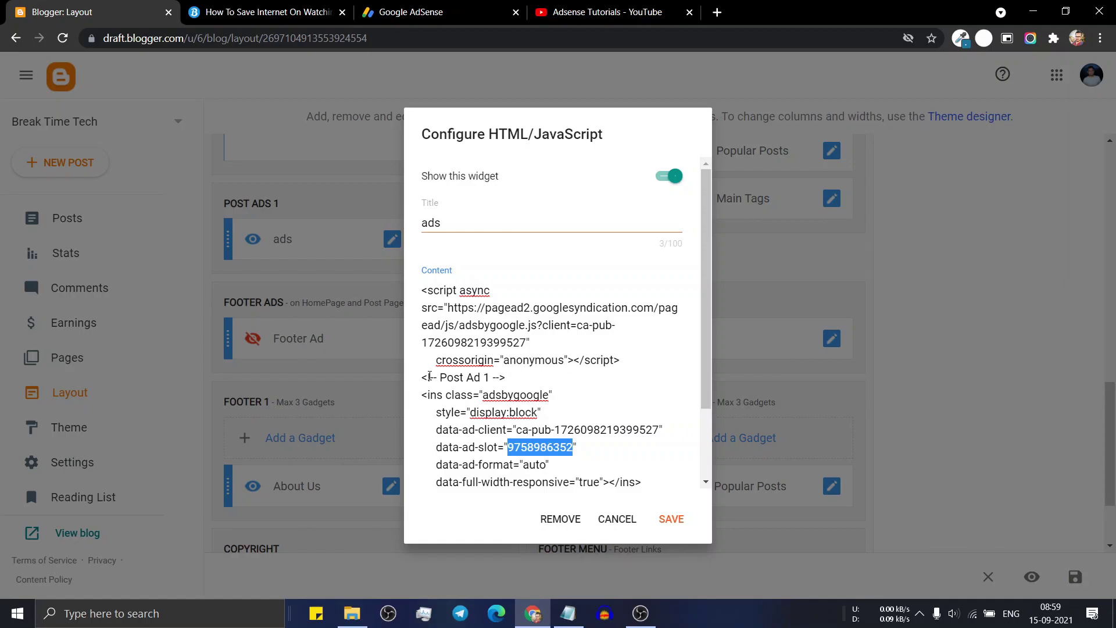
pyautogui.moveTo(423, 376); pyautogui.dragTo(614, 518)
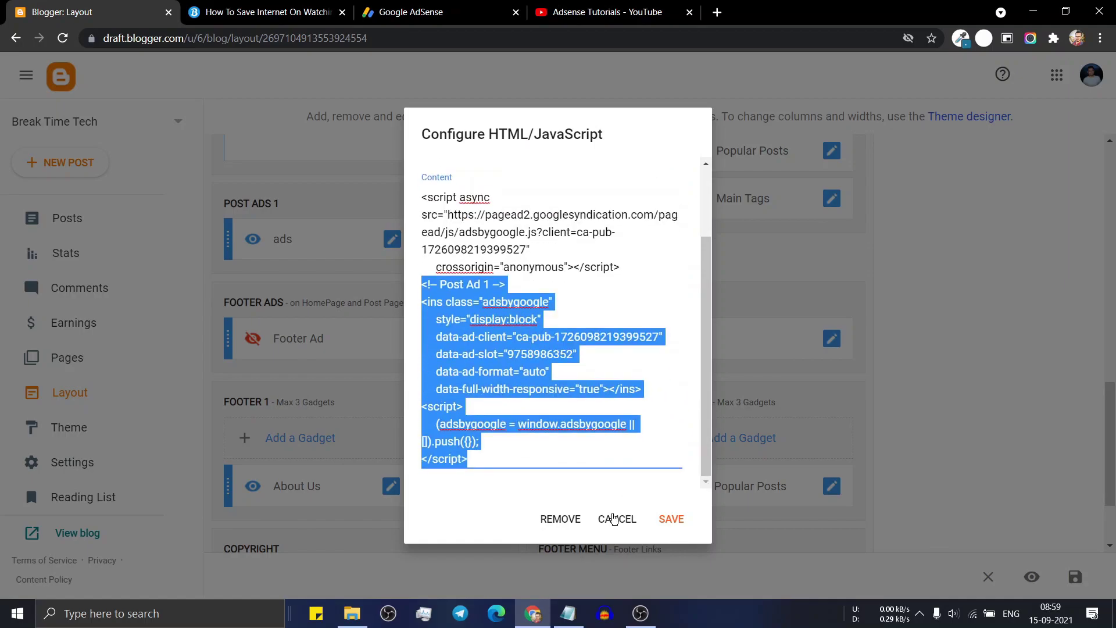
pyautogui.click(547, 454)
pyautogui.scroll(2, 547, 454)
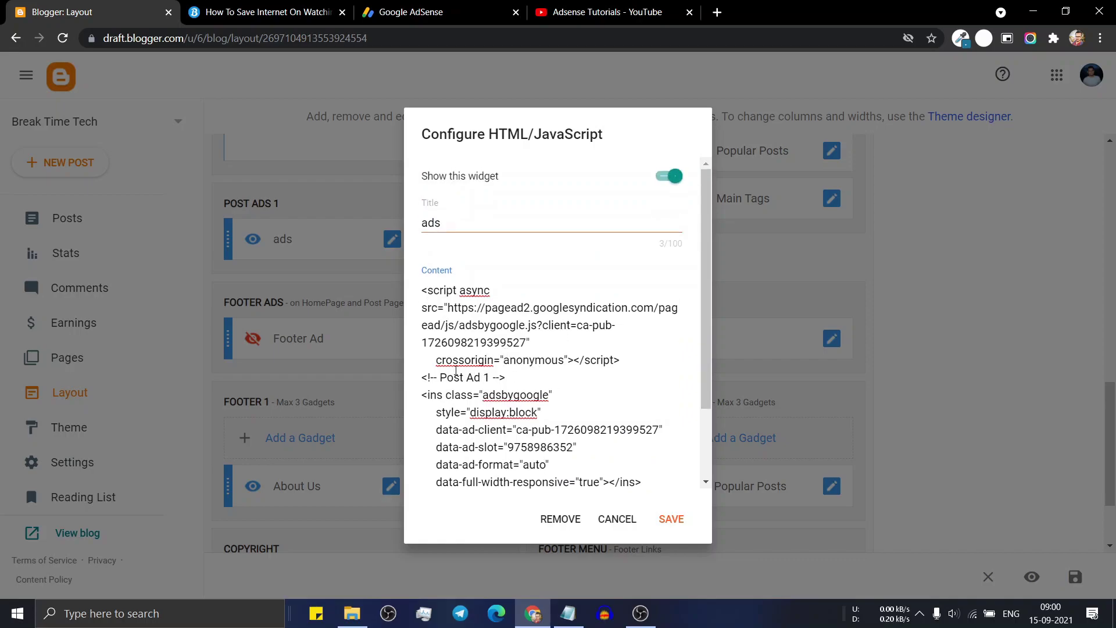
pyautogui.moveTo(424, 378); pyautogui.dragTo(574, 502)
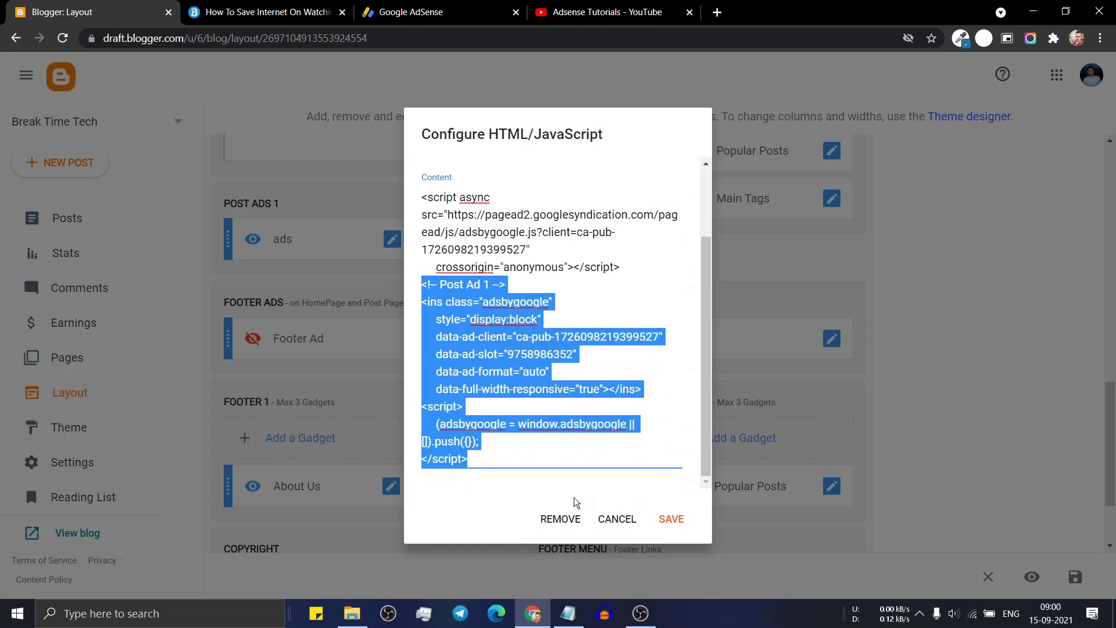
pyautogui.hotkey('ctrl', 'v')
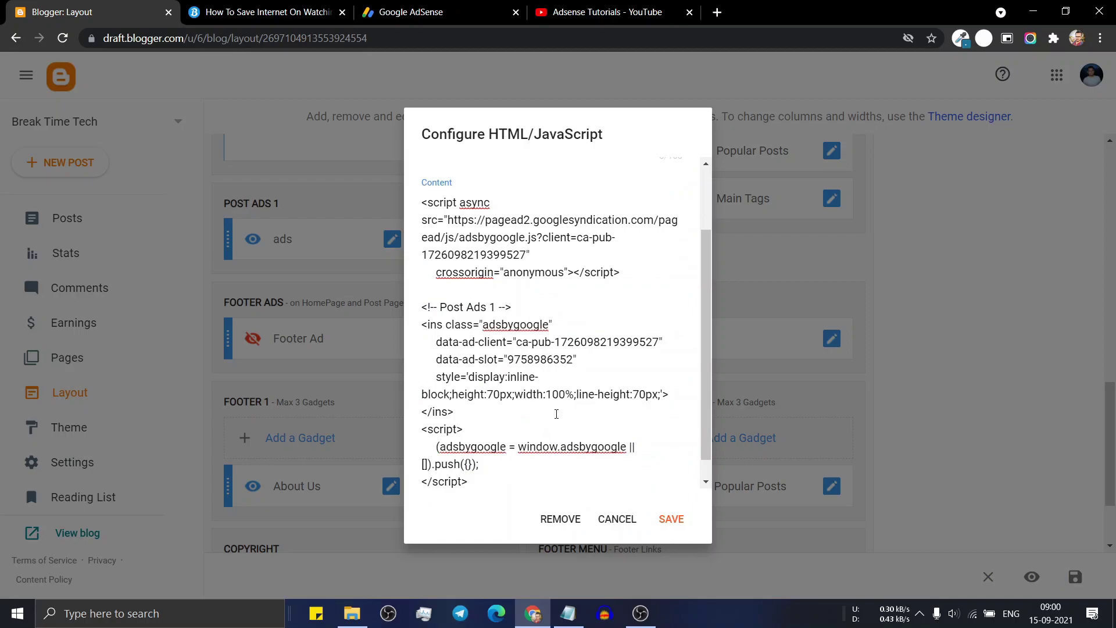
pyautogui.click(672, 519)
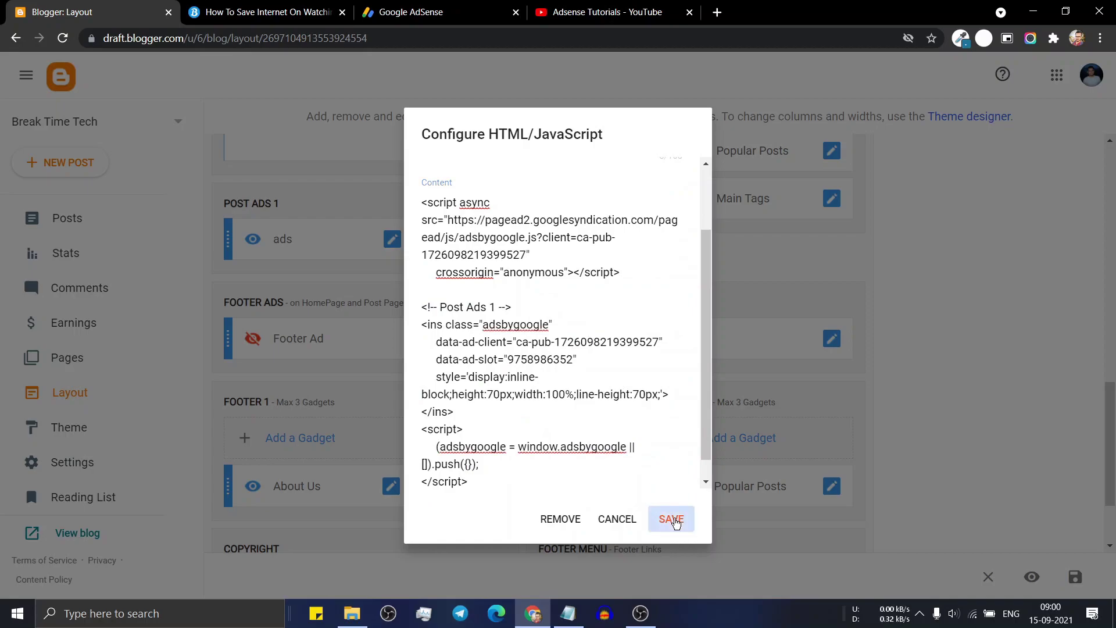
# Reload the YouTube internet-saving post to check its first ad, and reopen the Post Ads 1 gadget to examine the height value in its code.
pyautogui.click(265, 11)
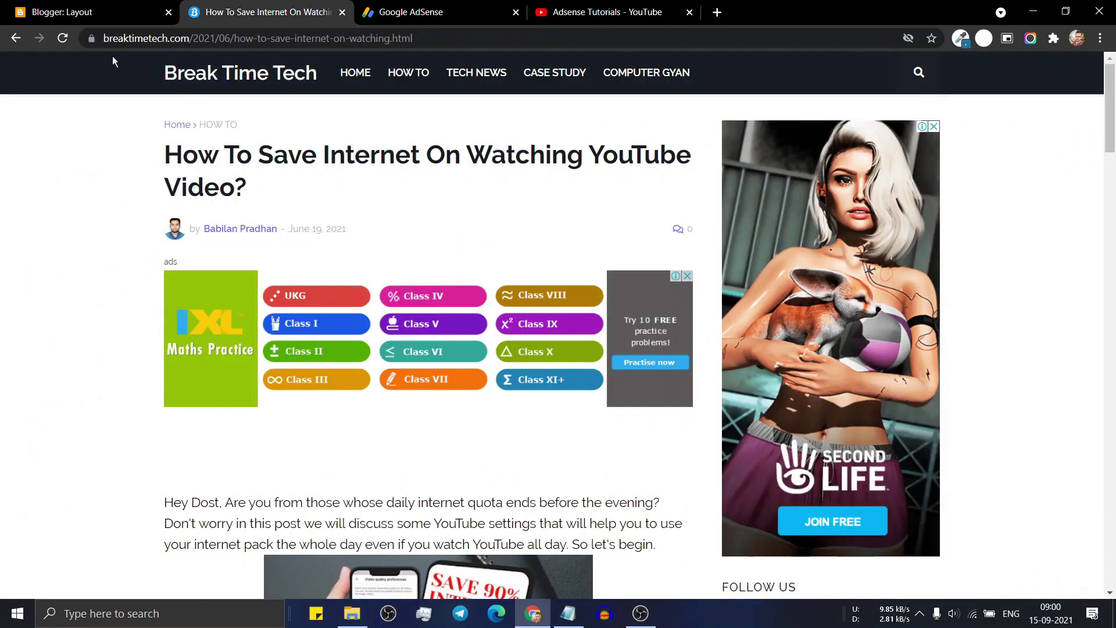
pyautogui.click(63, 38)
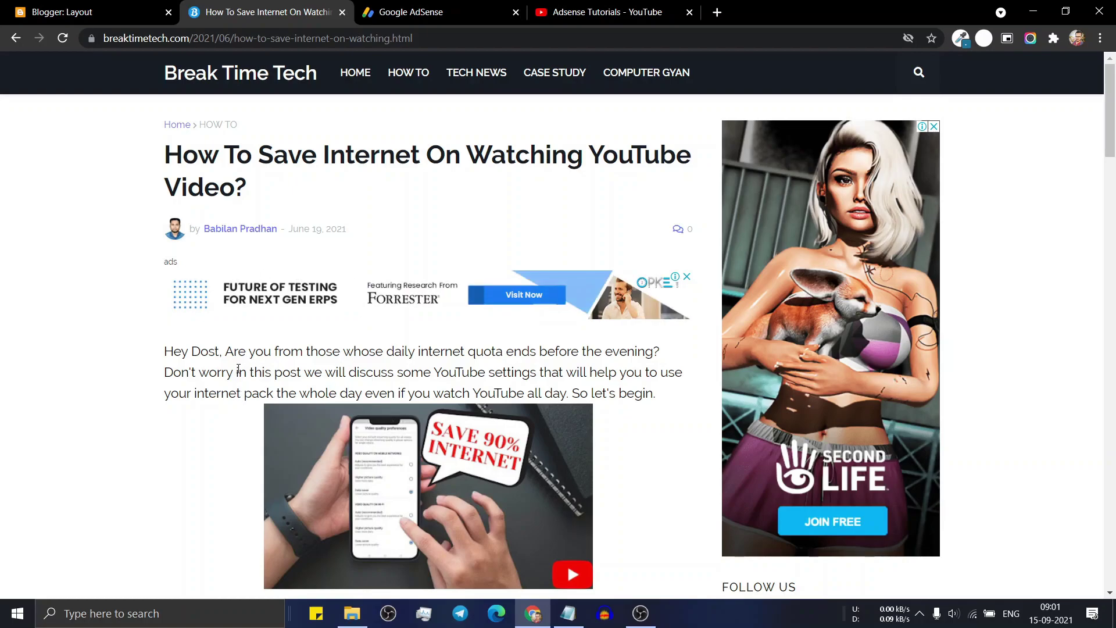
pyautogui.click(104, 8)
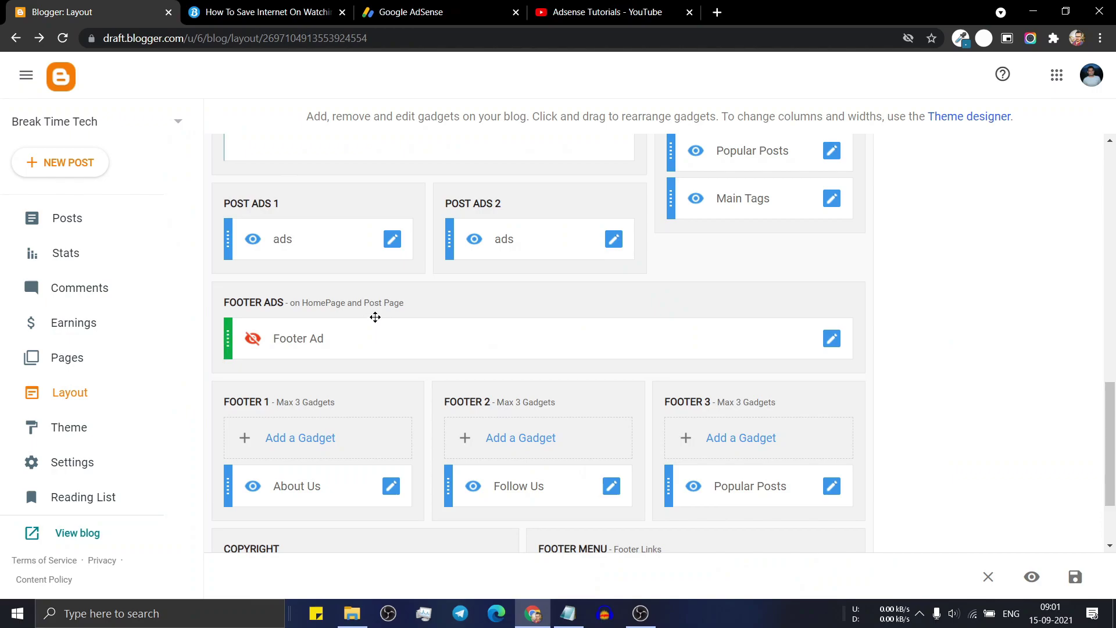
pyautogui.click(392, 240)
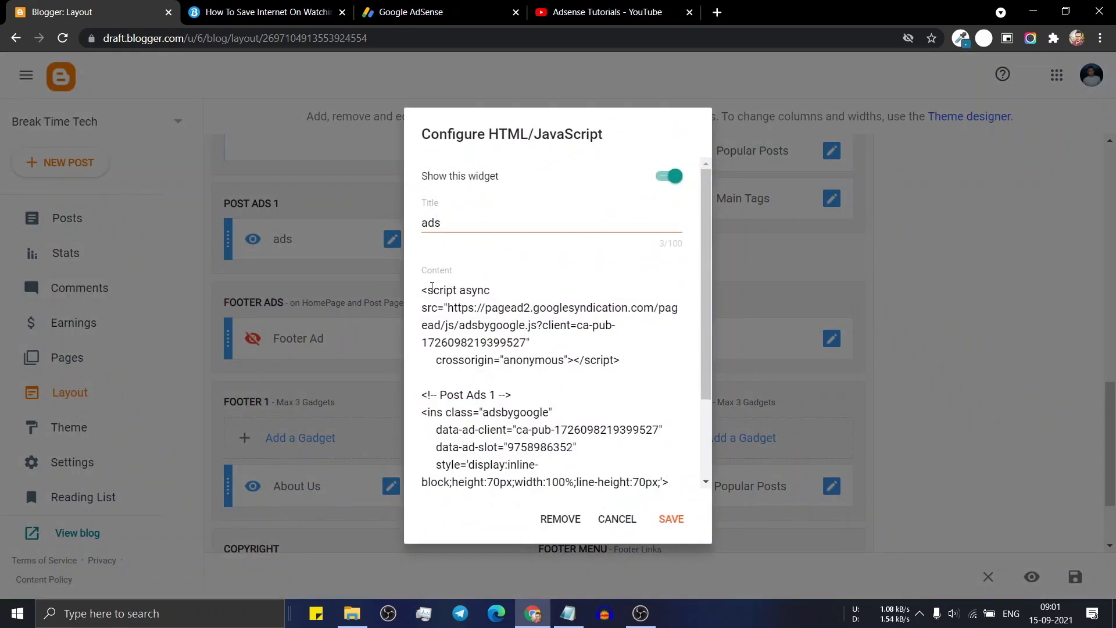
pyautogui.scroll(-2, 514, 345)
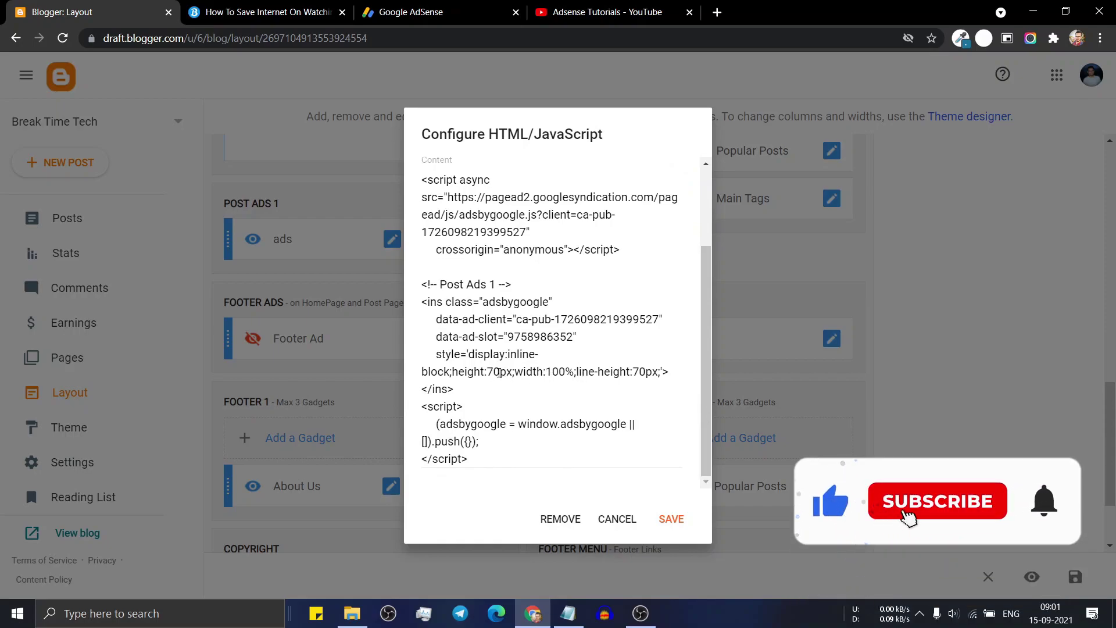
pyautogui.moveTo(492, 373); pyautogui.dragTo(487, 373)
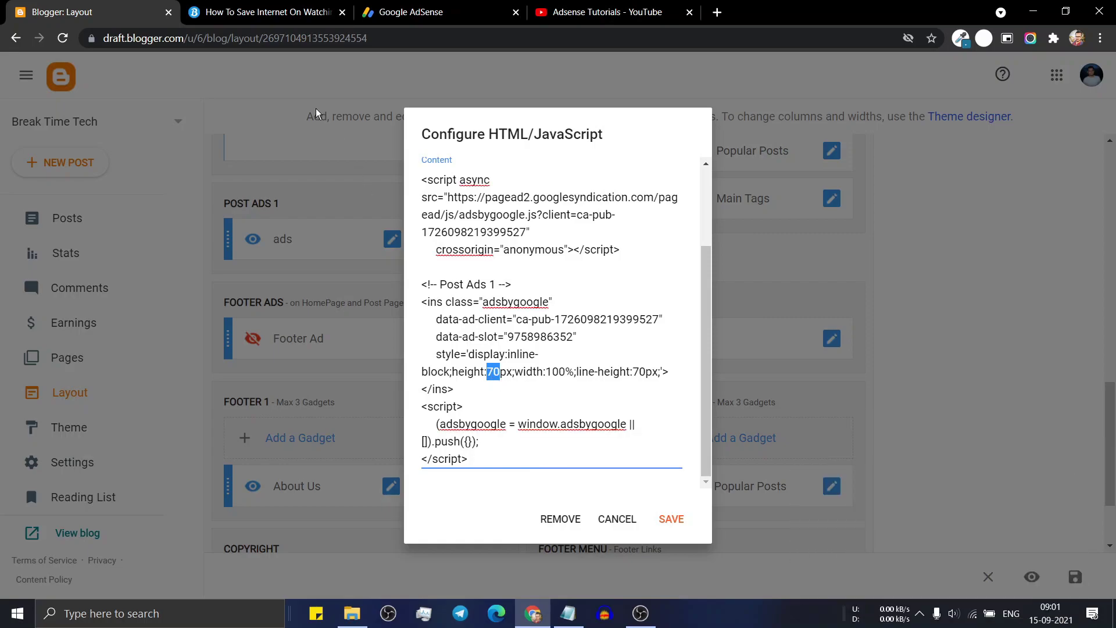
# Inspect the post in the Galaxy S5 mobile view, reload it to check the horizontal ad, and close the developer tools.
pyautogui.click(306, 14)
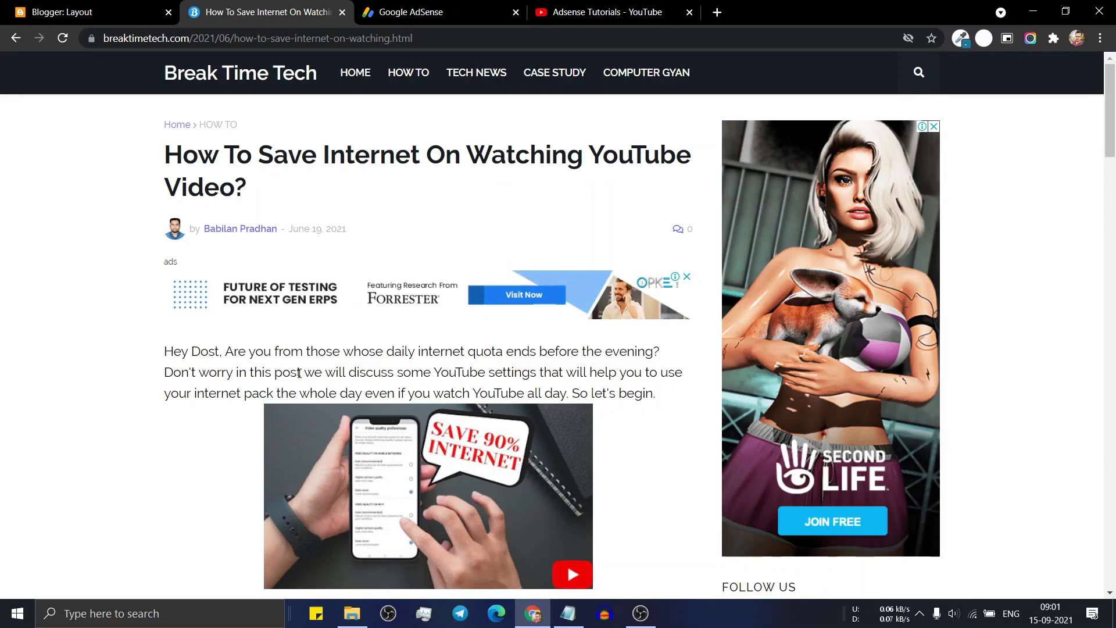
pyautogui.rightClick(119, 384)
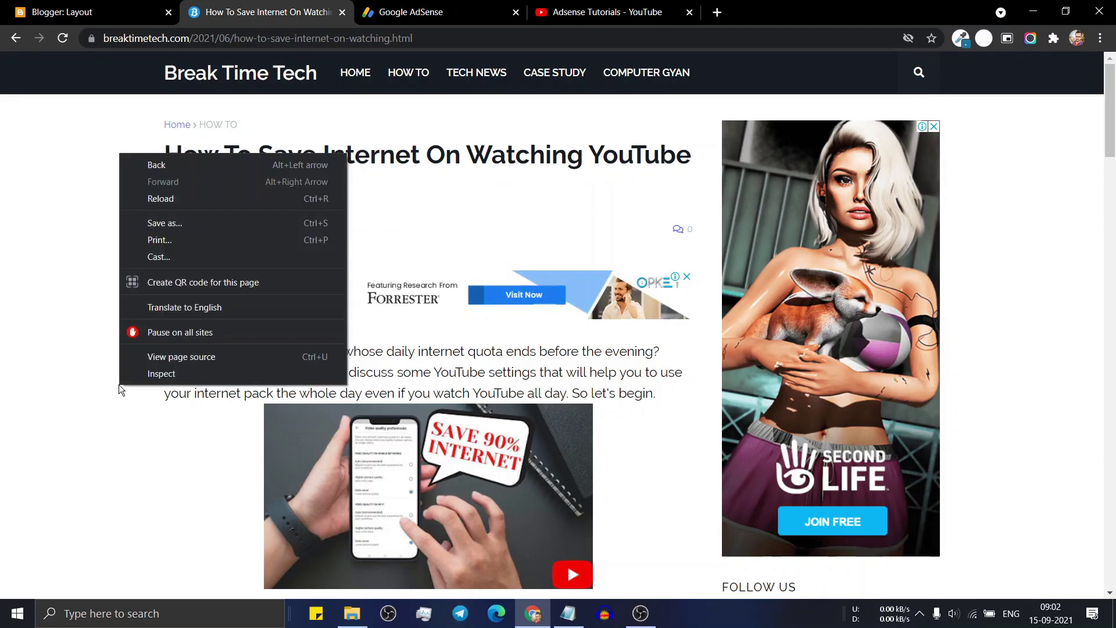
pyautogui.click(130, 379)
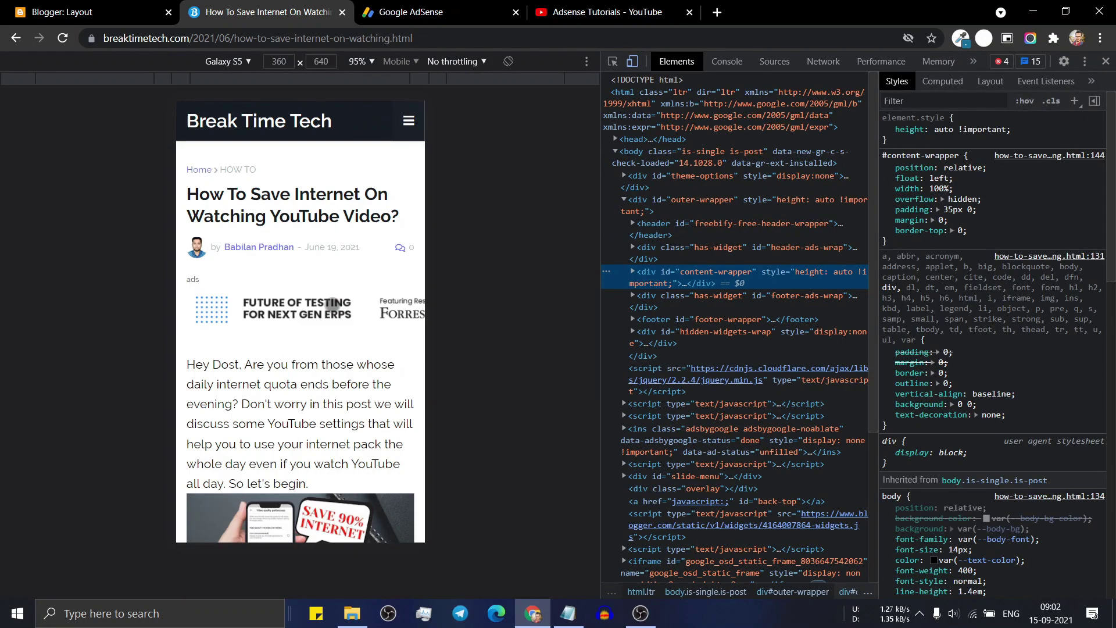
pyautogui.click(65, 41)
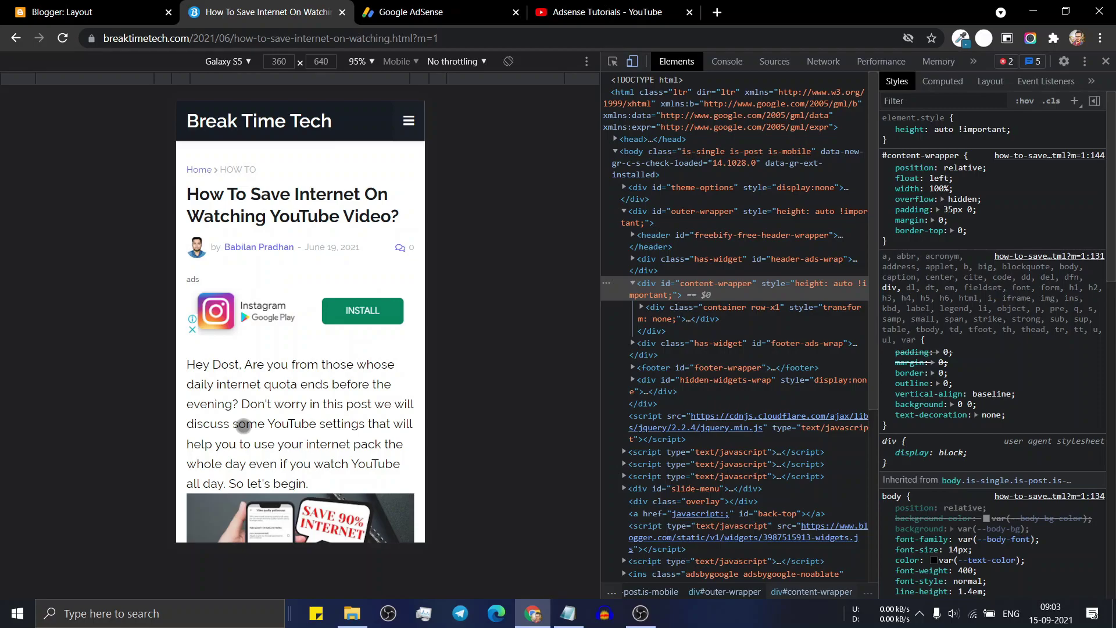
pyautogui.click(1106, 62)
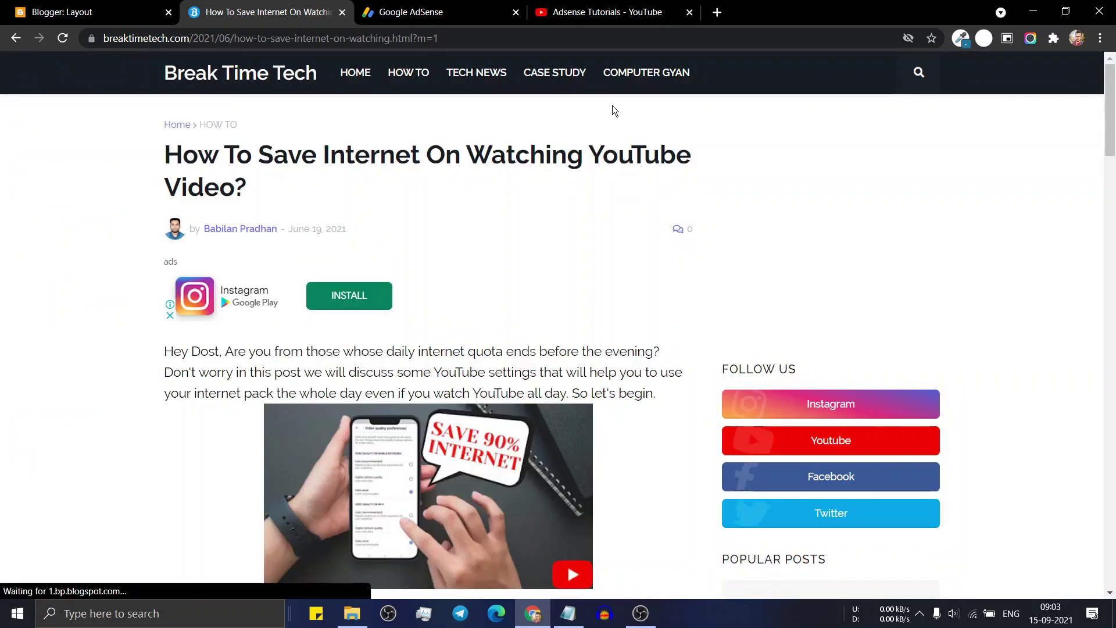
# Close the Post Ads 1 configuration in Blogger without saving and open the Header Ad gadget's configuration.
pyautogui.click(87, 11)
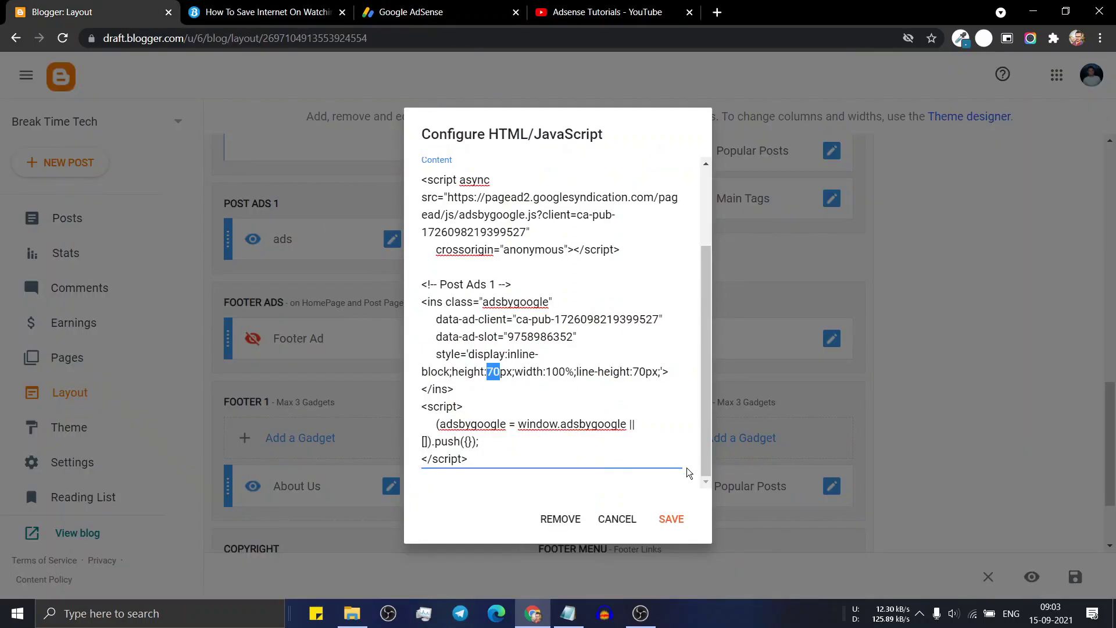
pyautogui.click(619, 519)
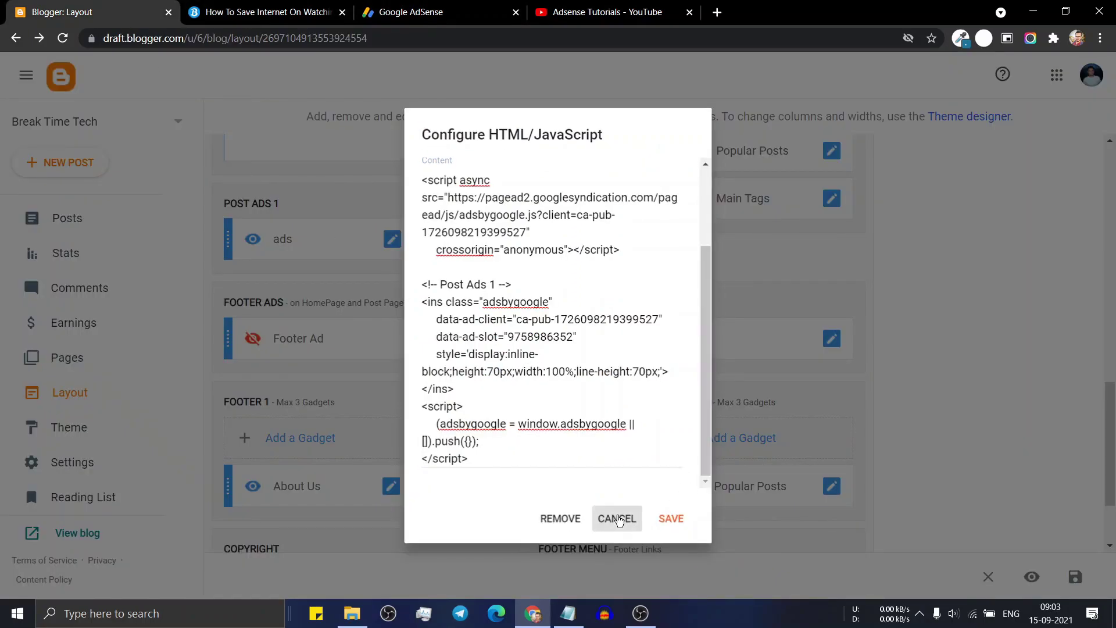
pyautogui.scroll(6, 553, 357)
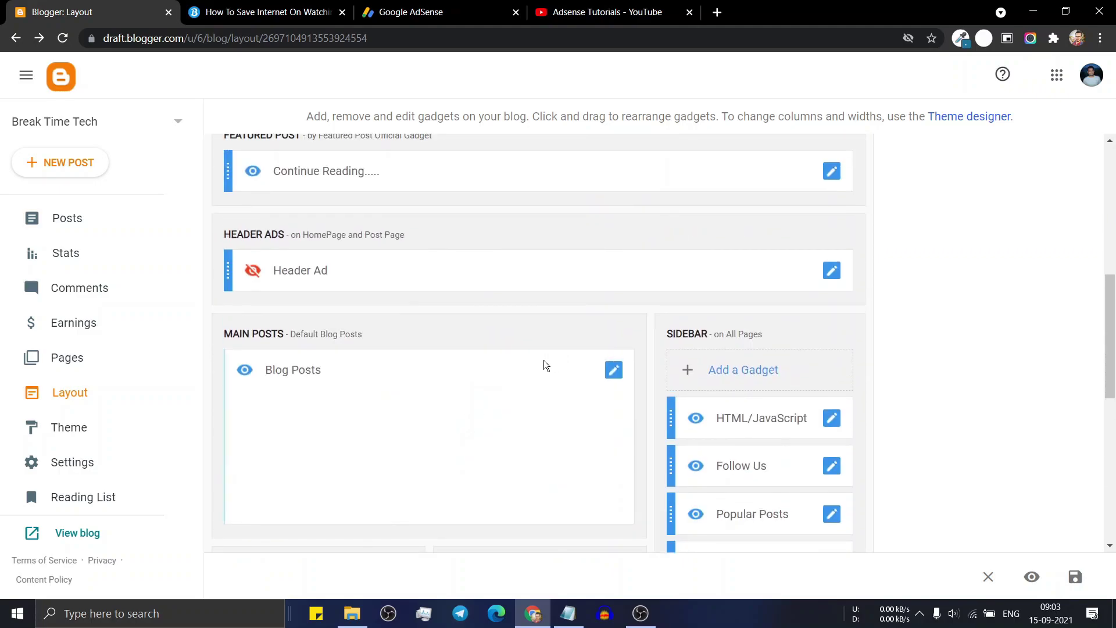
pyautogui.scroll(3, 543, 360)
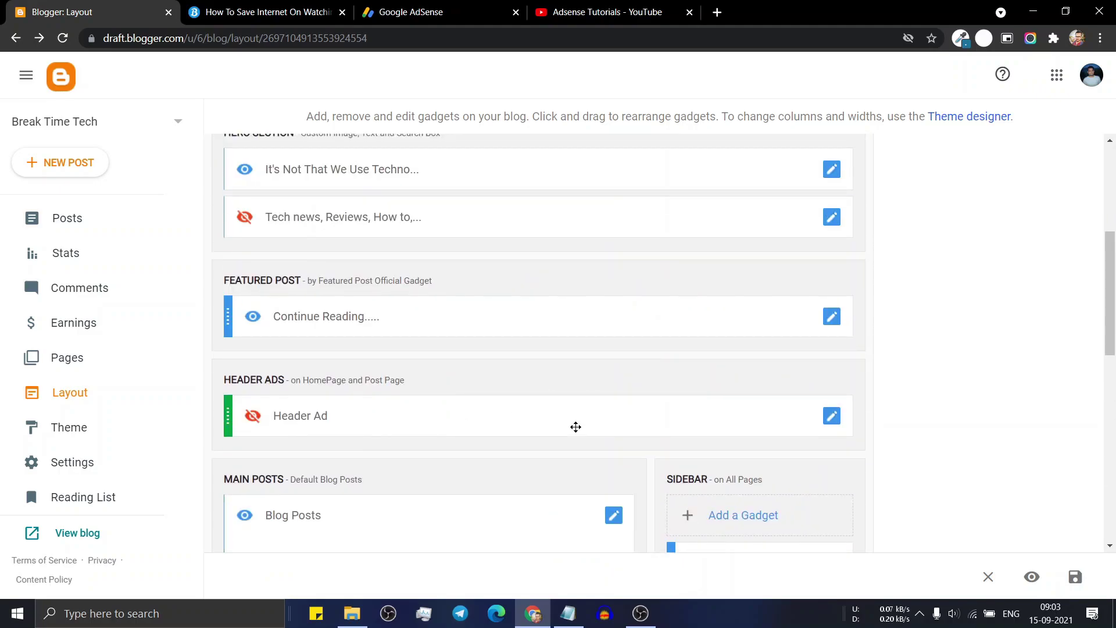
pyautogui.click(838, 420)
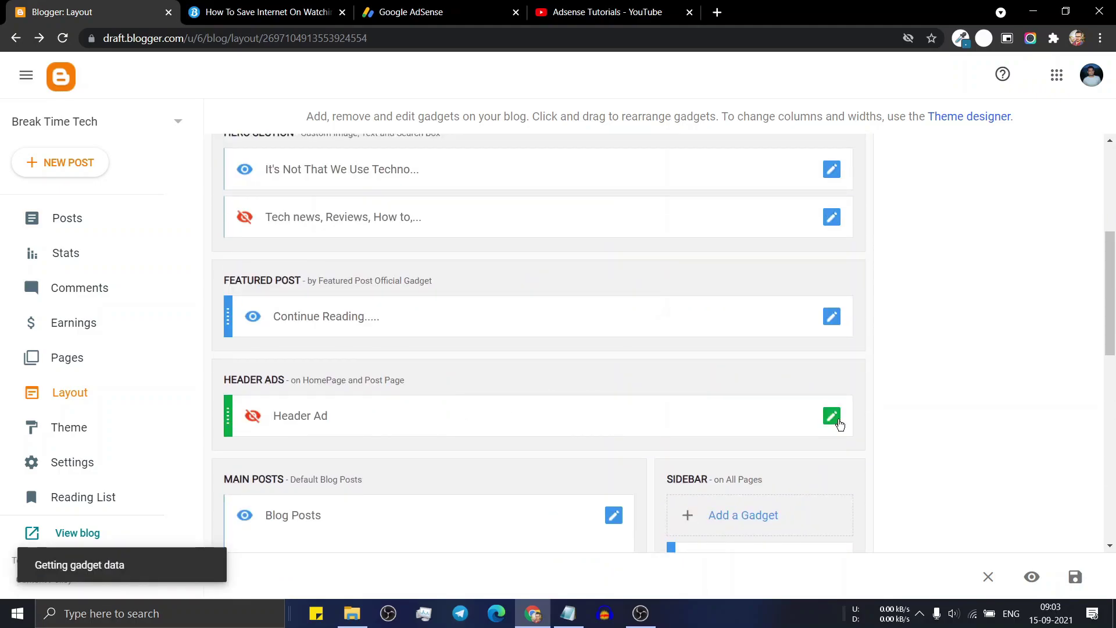
# Switch to Google AdSense and create a responsive display ad unit named "Header Ad".
pyautogui.click(429, 12)
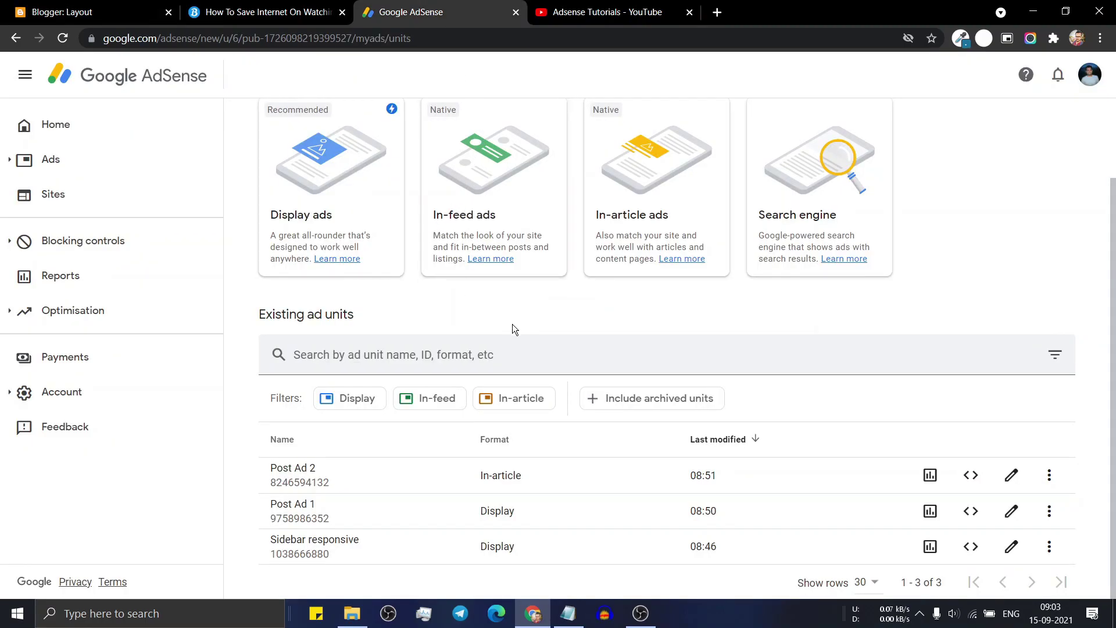
pyautogui.scroll(2, 309, 283)
pyautogui.click(308, 284)
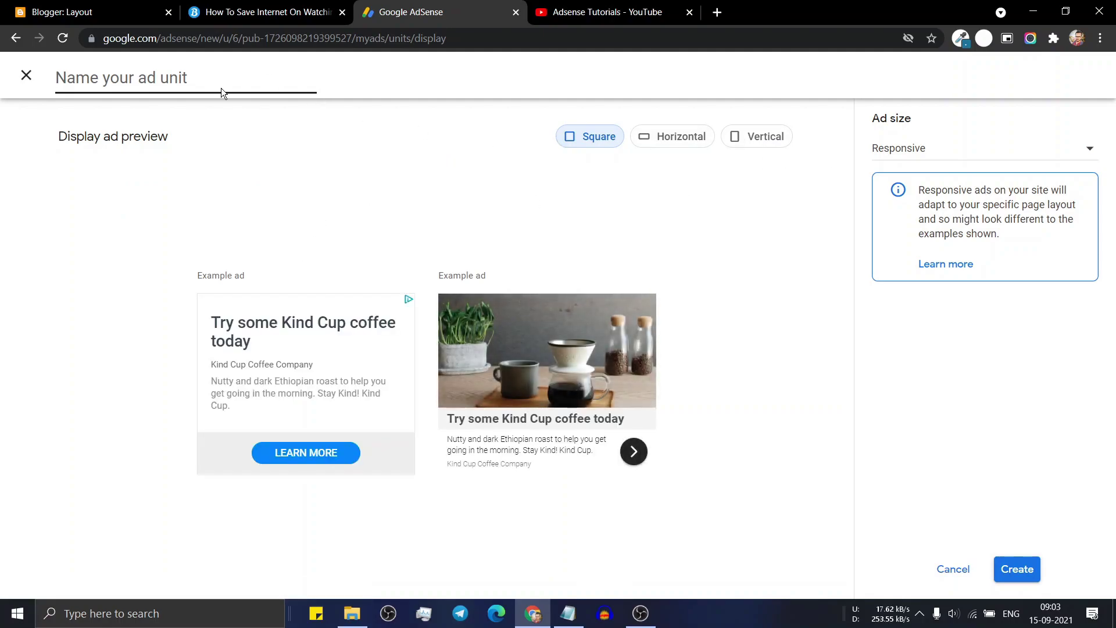
pyautogui.write('Header ')
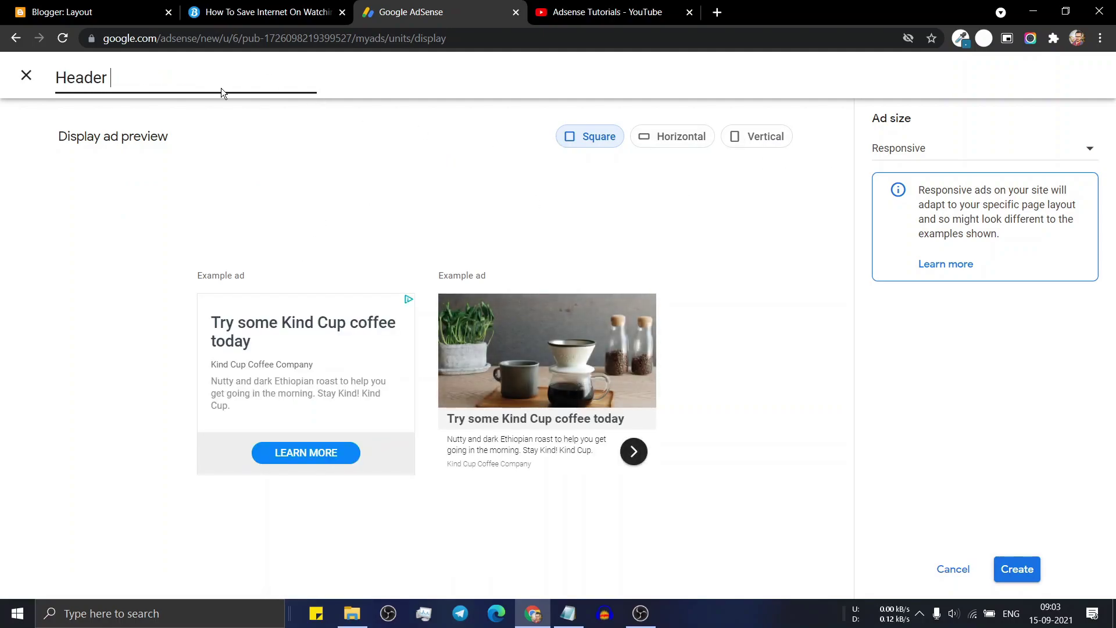
pyautogui.write('Ad')
pyautogui.click(1022, 570)
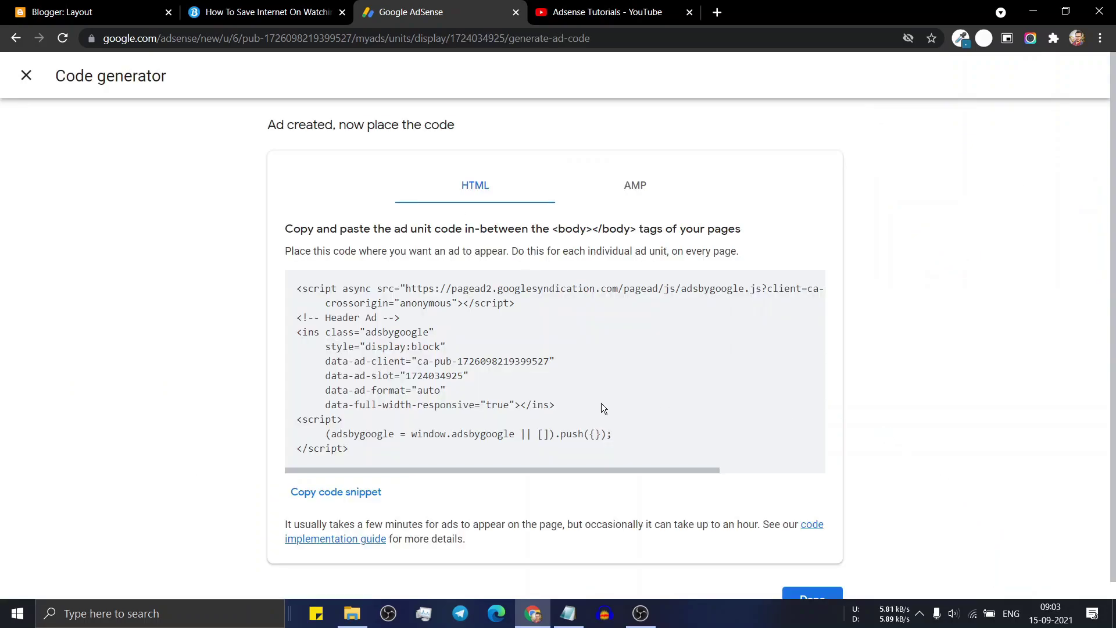
# Compare the publisher ID in the Header Ad code with the one in Notepad's horizontal custom ad code.
pyautogui.doubleClick(507, 362)
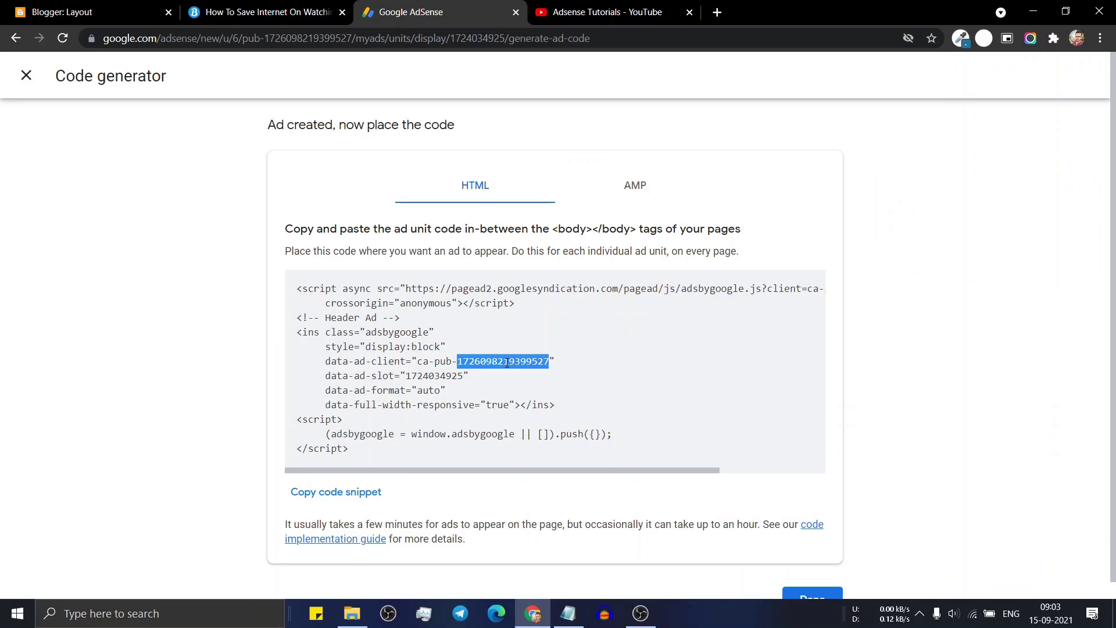
pyautogui.click(569, 614)
pyautogui.click(319, 154)
pyautogui.moveTo(298, 155); pyautogui.dragTo(468, 149)
pyautogui.click(469, 149)
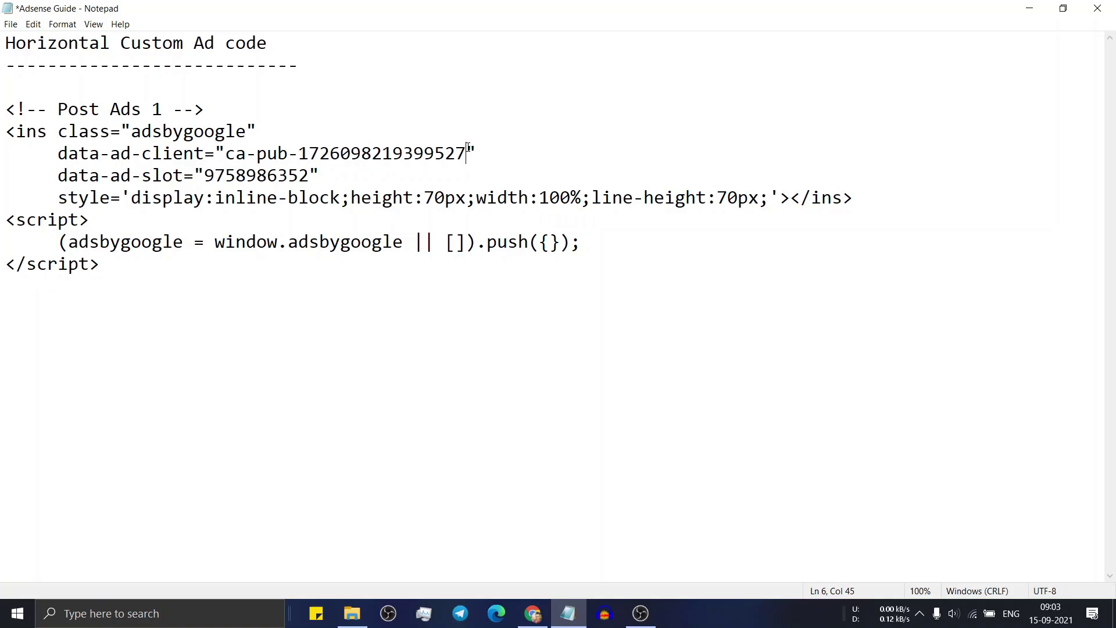
# Copy the Header Ad unit's slot ID from AdSense and replace the data-ad-slot value in the Notepad code with it.
pyautogui.hotkey('alt', 'Tab')
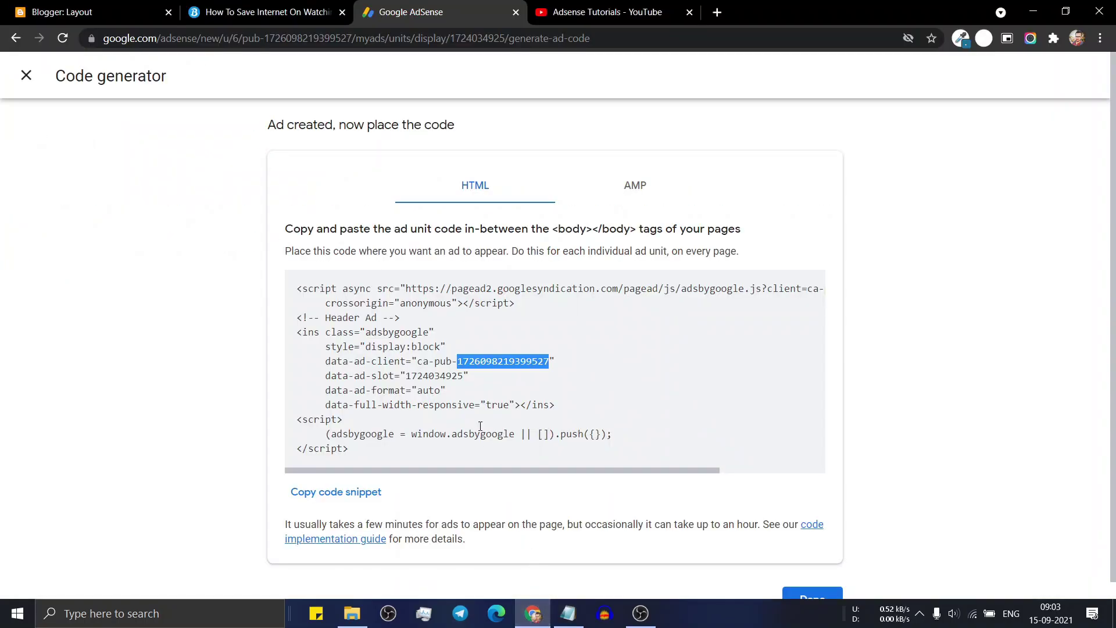
pyautogui.click(426, 376)
pyautogui.doubleClick(427, 376)
pyautogui.hotkey('ctrl', 'c')
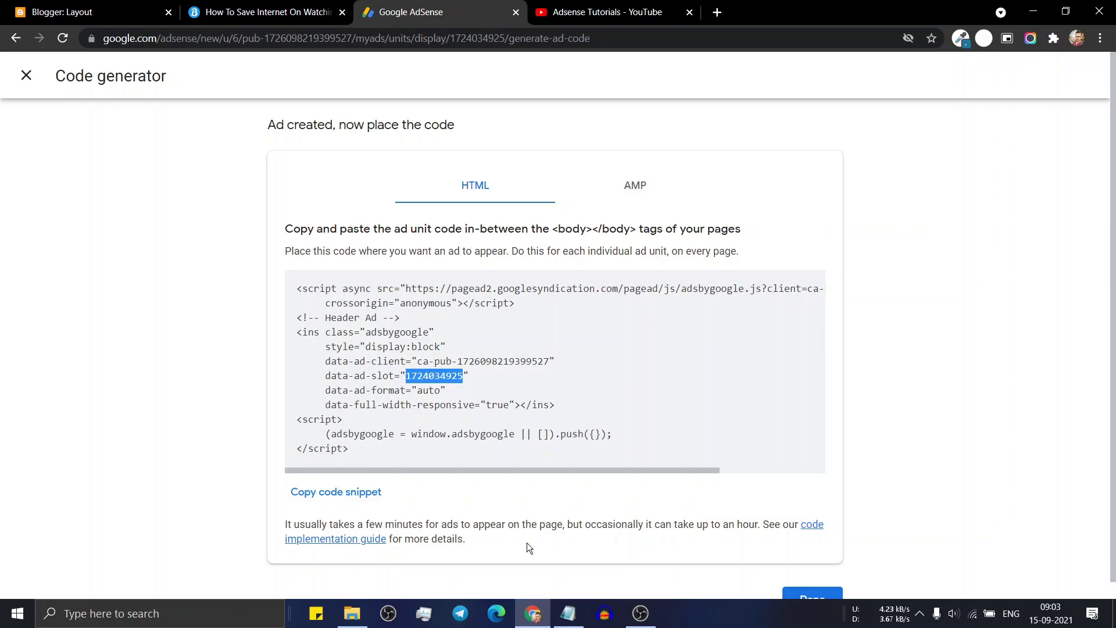
pyautogui.hotkey('alt', 'Tab')
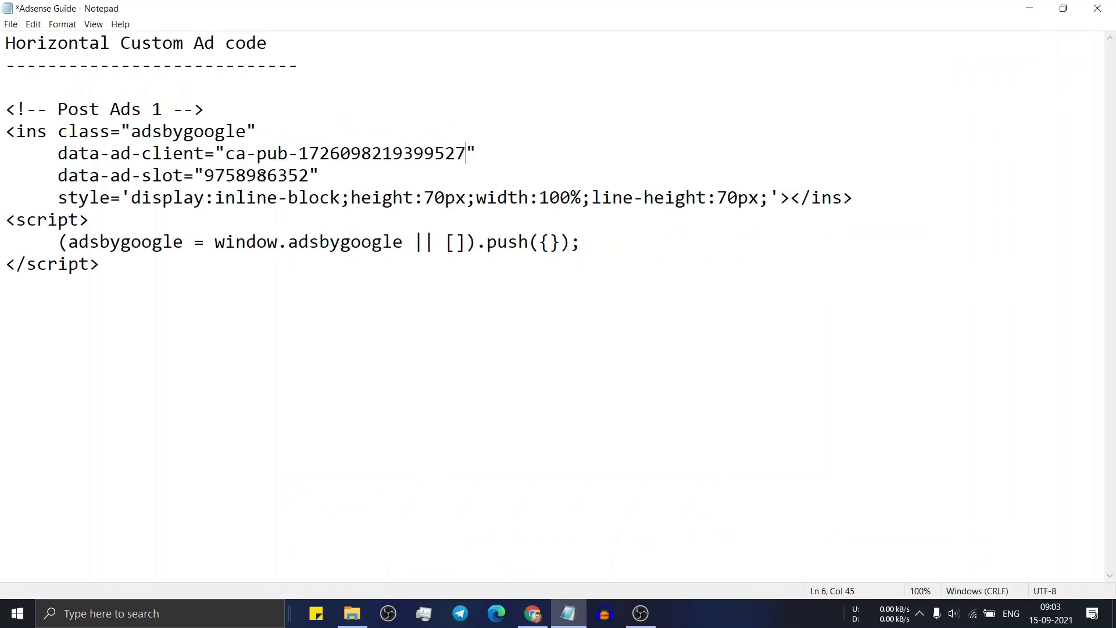
pyautogui.moveTo(204, 176); pyautogui.dragTo(307, 176)
pyautogui.hotkey('ctrl', 'v')
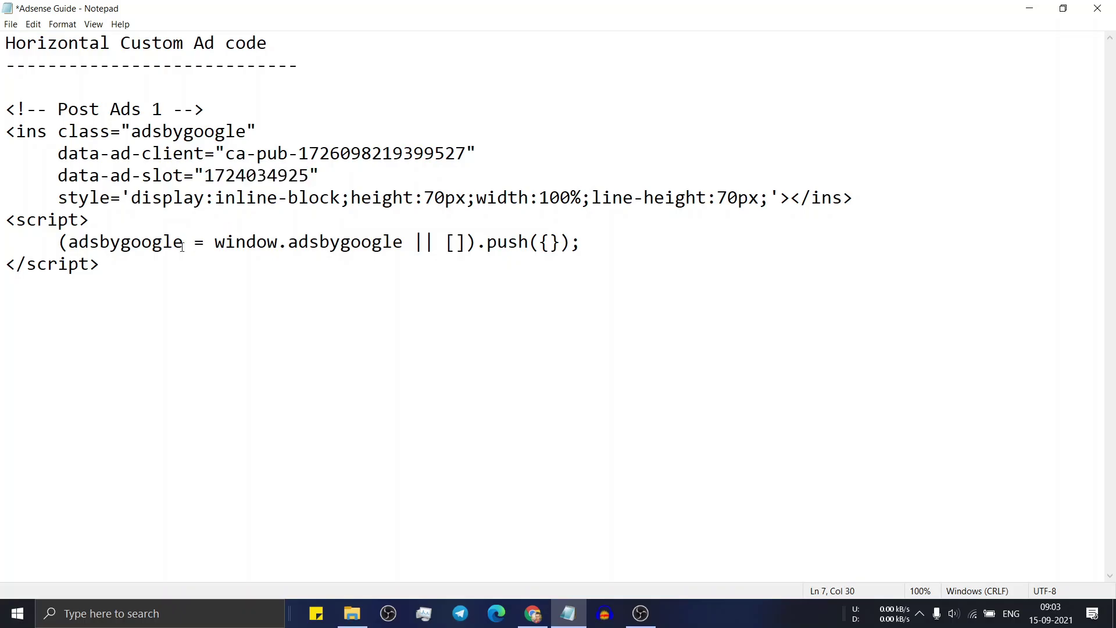
# Copy the whole horizontal ad code from Notepad, from the Post Ads 1 comment onward, into the content of Blogger's Header Ad gadget.
pyautogui.moveTo(99, 267); pyautogui.dragTo(10, 110)
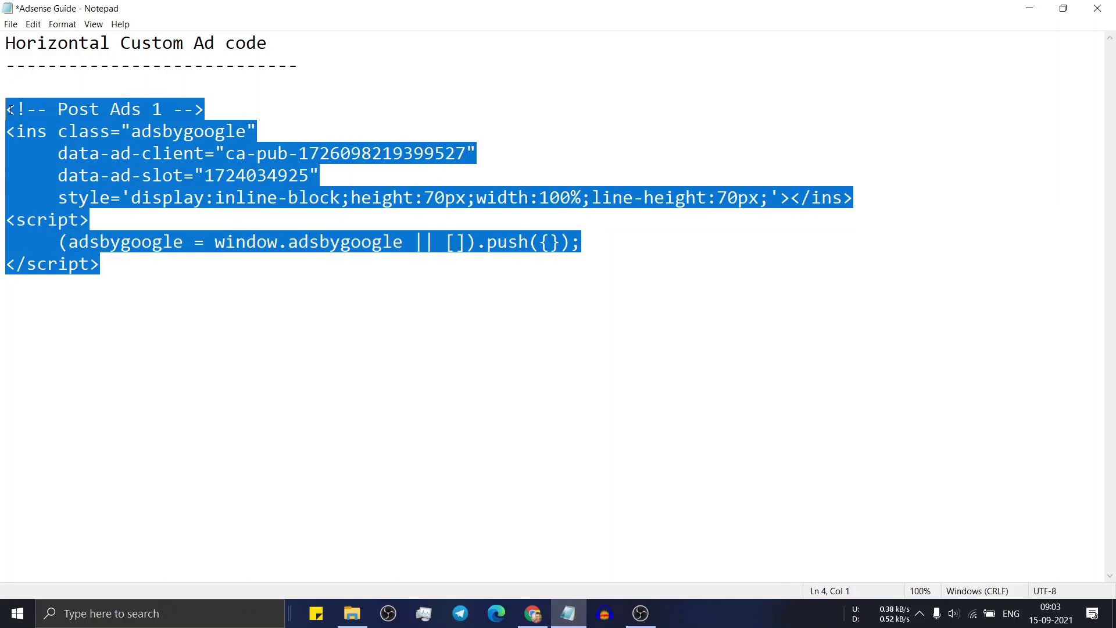
pyautogui.click(1030, 8)
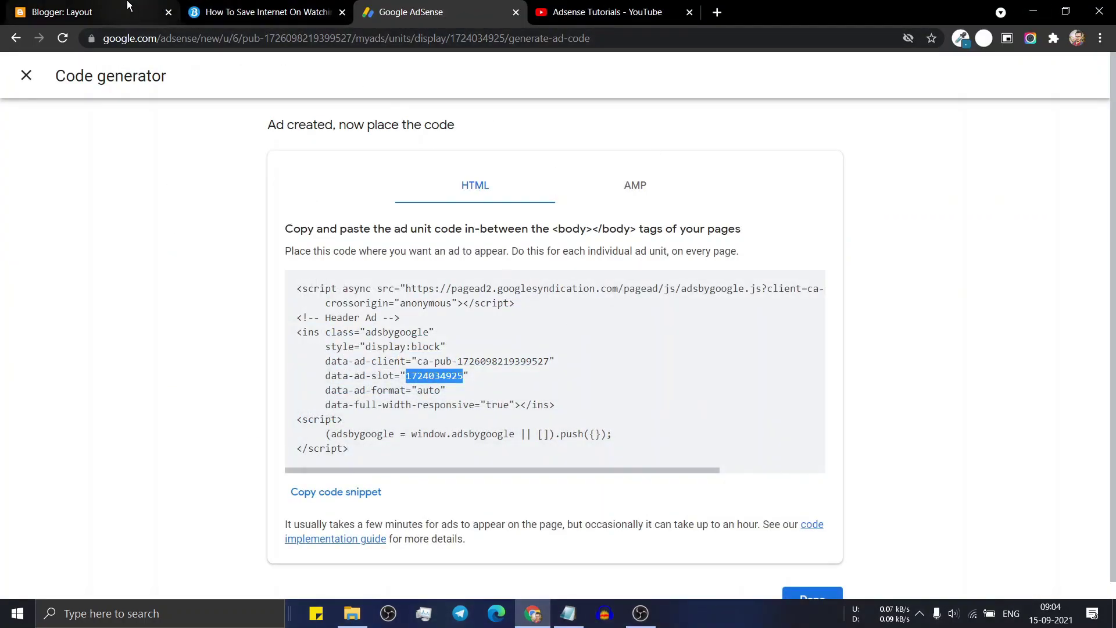
pyautogui.click(105, 12)
pyautogui.click(526, 378)
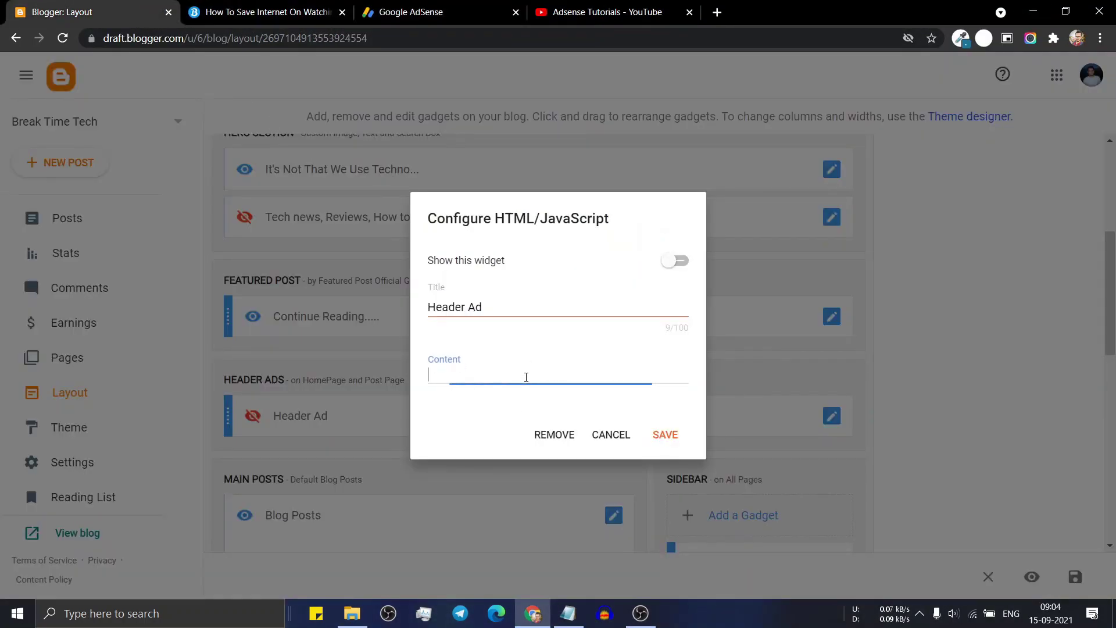
pyautogui.hotkey('ctrl', 'v')
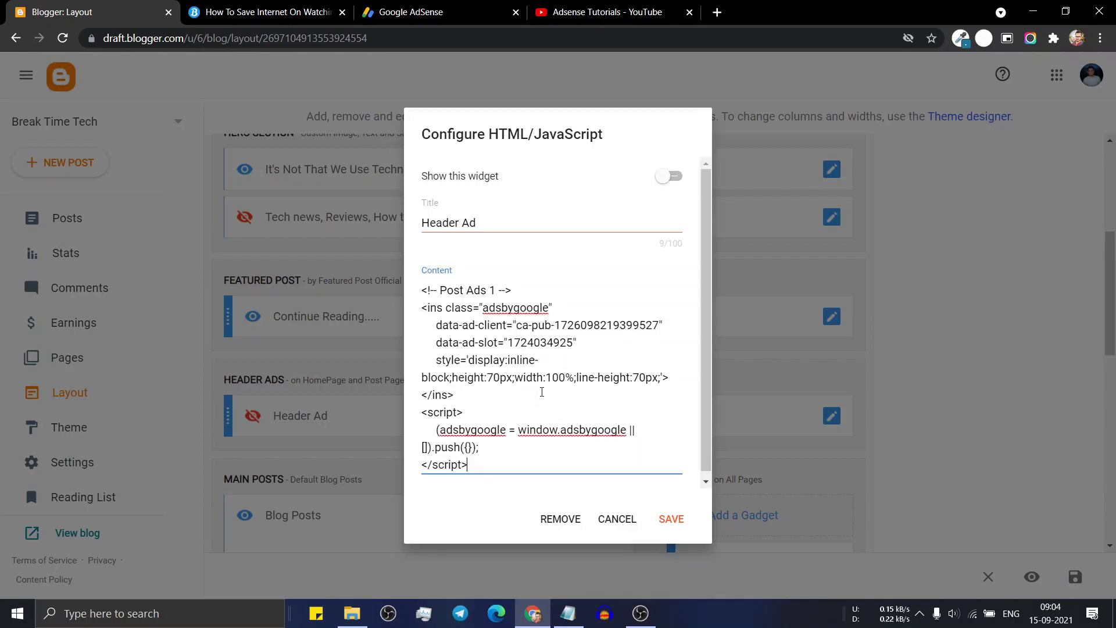
# Copy the adsbygoogle.js script from the AdSense Header Ad code, insert it above the code in Blogger's Header Ad gadget, and save.
pyautogui.click(413, 10)
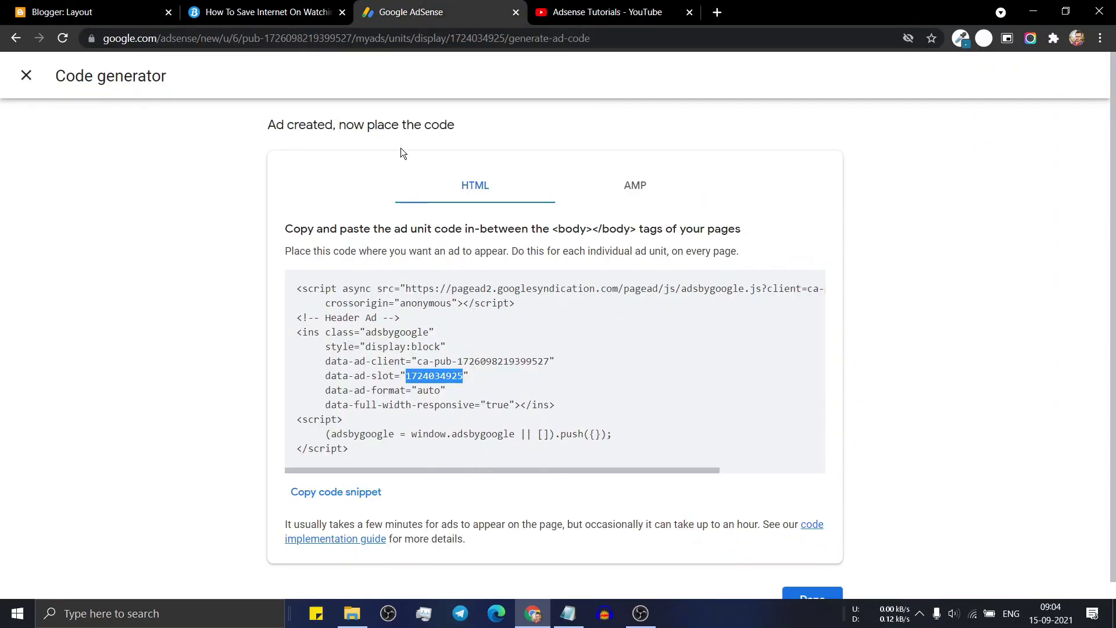
pyautogui.moveTo(298, 287); pyautogui.dragTo(526, 310)
pyautogui.hotkey('ctrl', 'c')
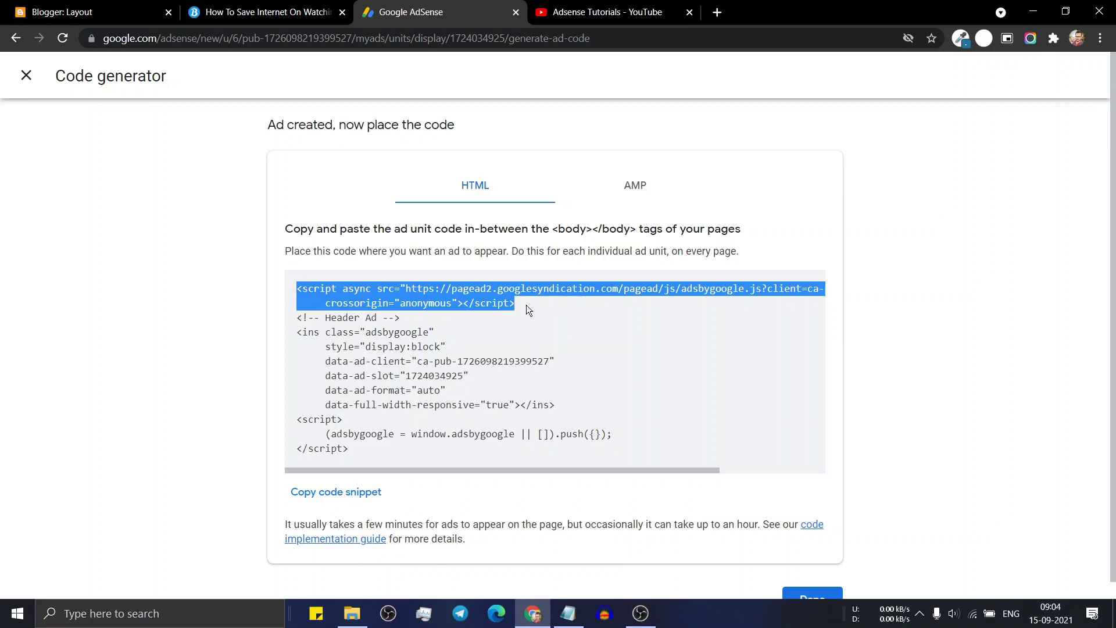
pyautogui.click(93, 12)
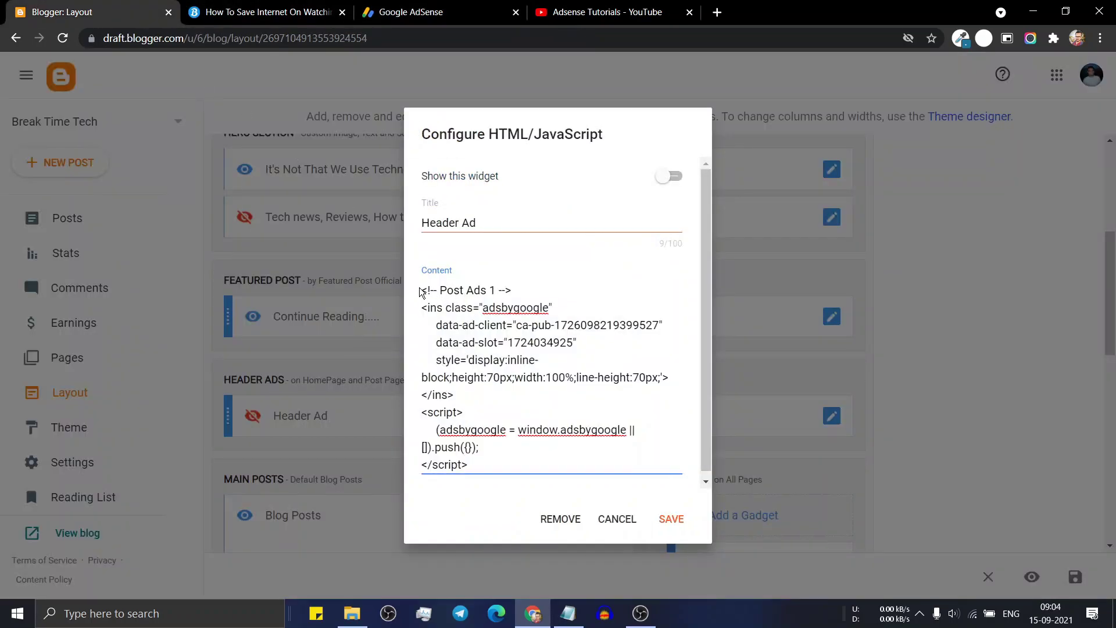
pyautogui.press('Return')
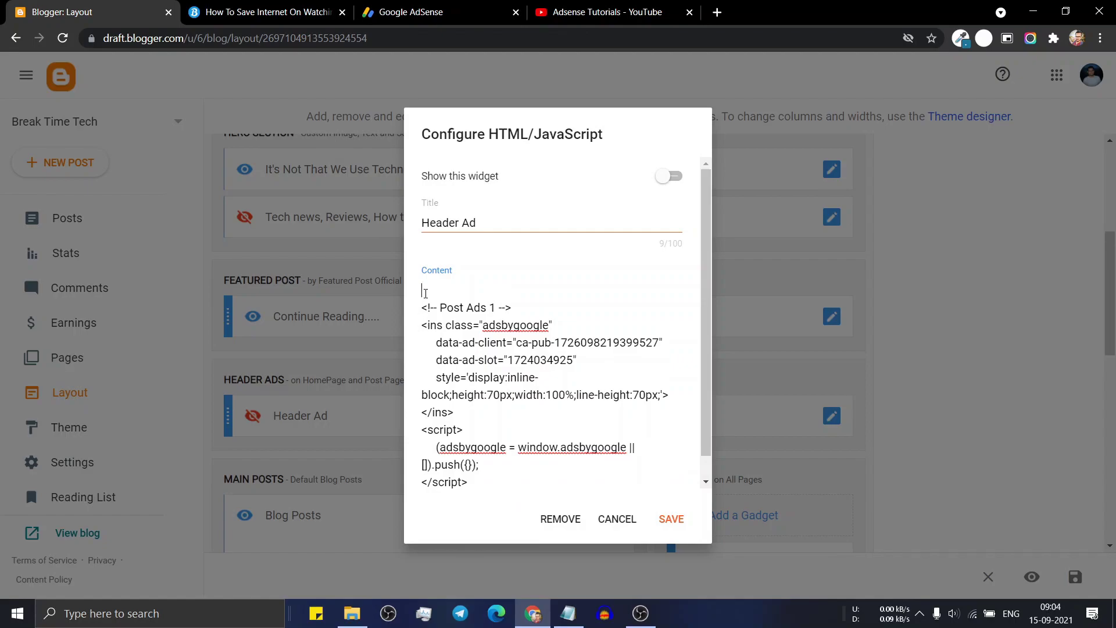
pyautogui.hotkey('ctrl', 'v')
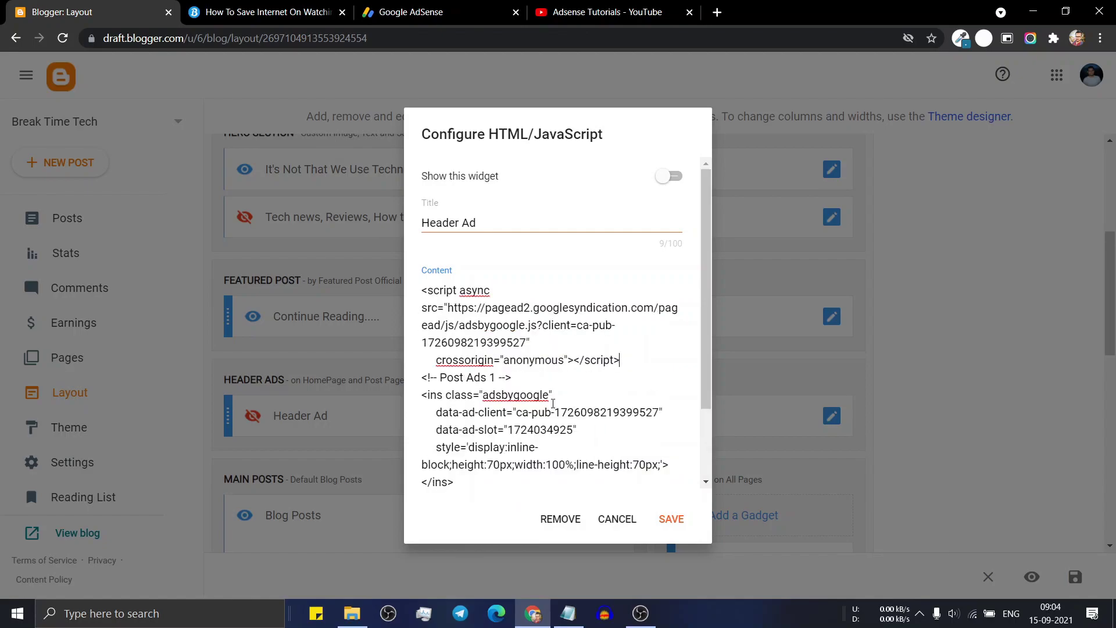
pyautogui.click(670, 520)
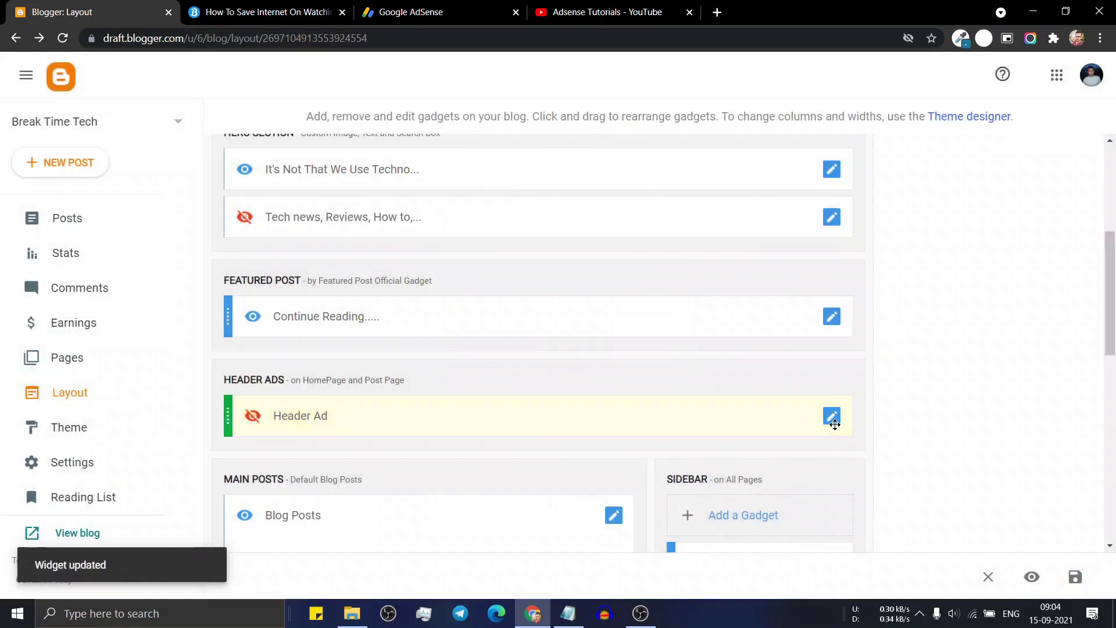
# Reopen the Header Ad gadget, enable Show this widget, and save the gadget.
pyautogui.click(834, 422)
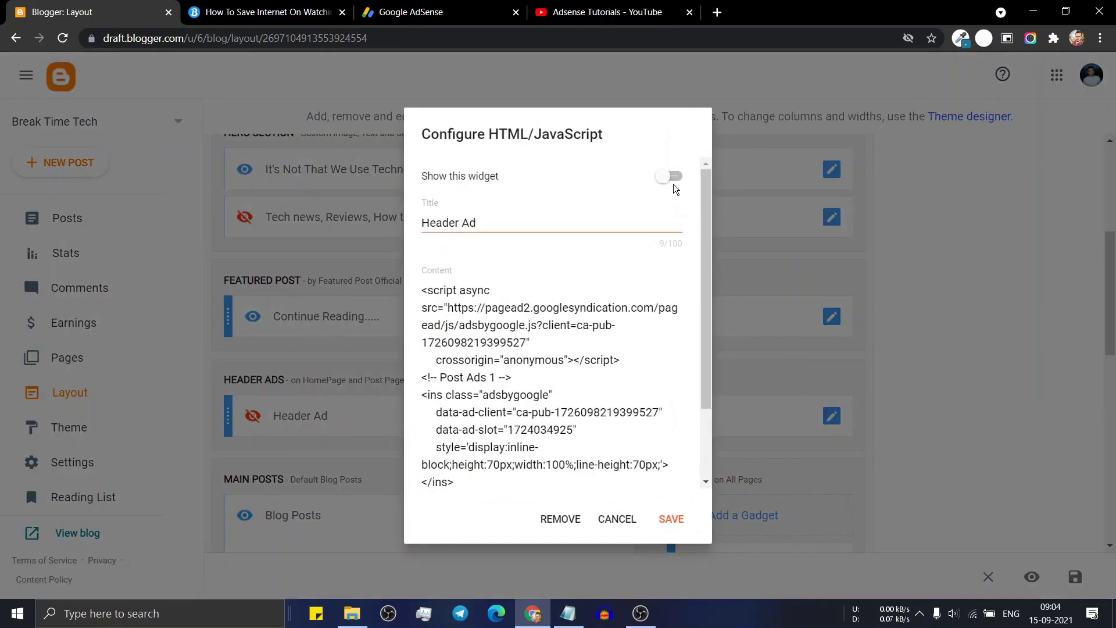
pyautogui.click(671, 178)
pyautogui.click(674, 519)
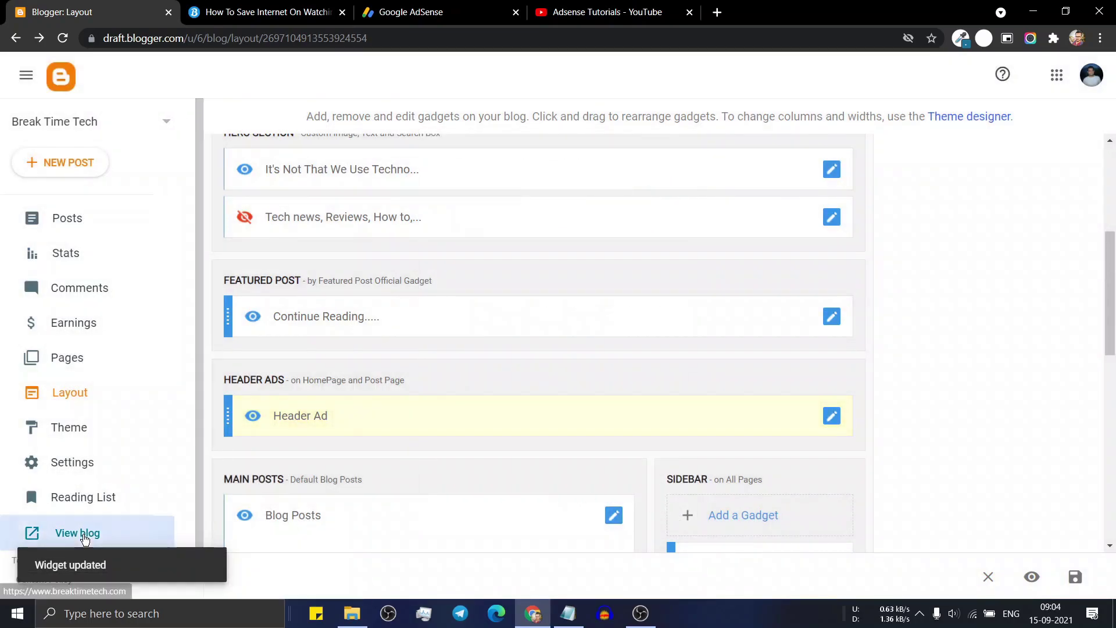
# View the live blog's home page and examine the header ad area above the latest posts.
pyautogui.click(84, 538)
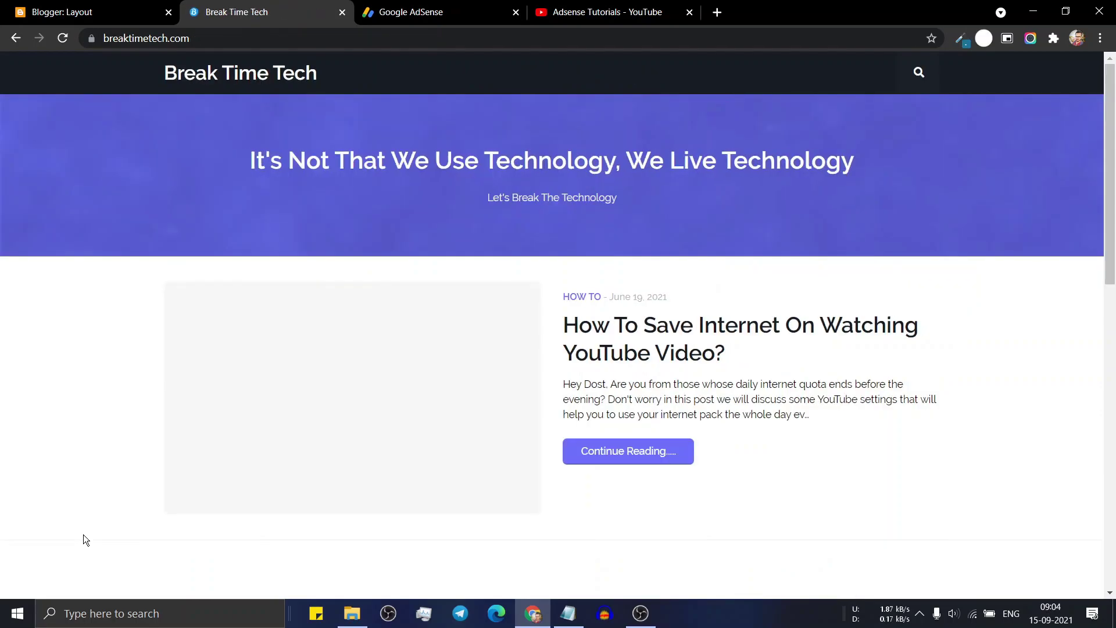
pyautogui.scroll(-5, 82, 396)
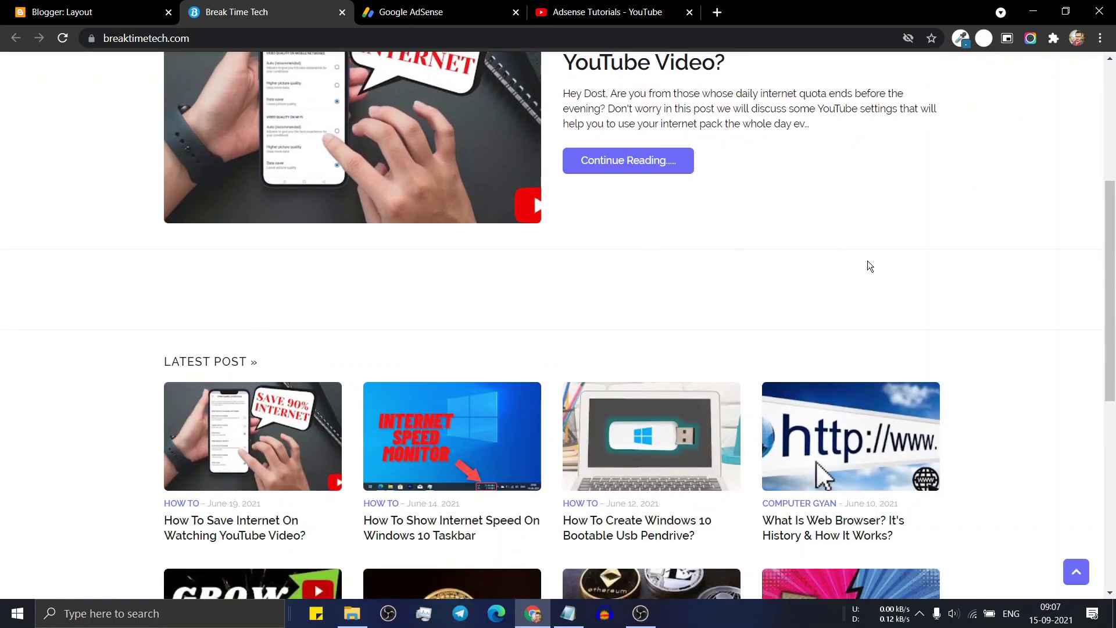
pyautogui.scroll(-3, 618, 306)
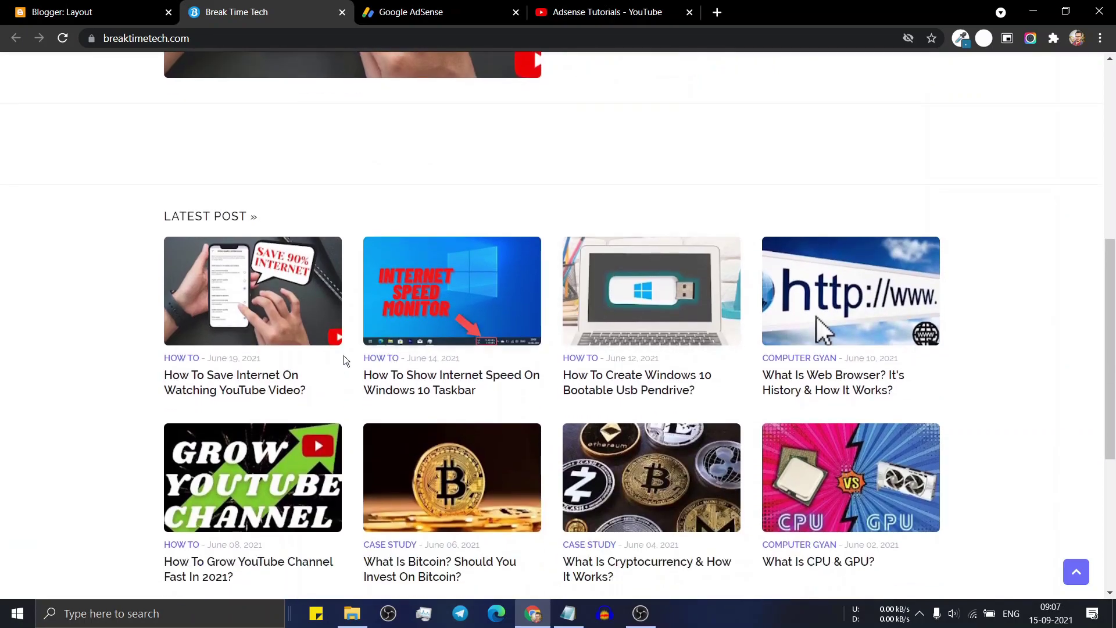
# Open the post on saving internet on YouTube, review its ads down to the footer, and switch to the Adsense Tutorials playlist on YouTube.
pyautogui.click(271, 391)
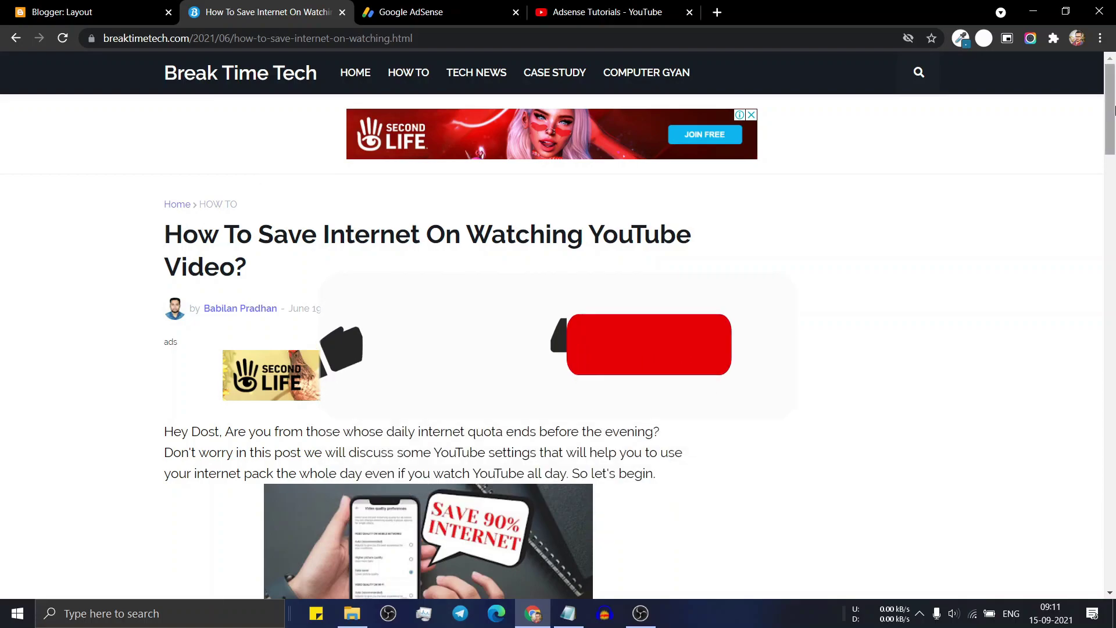
pyautogui.scroll(-5, 1113, 165)
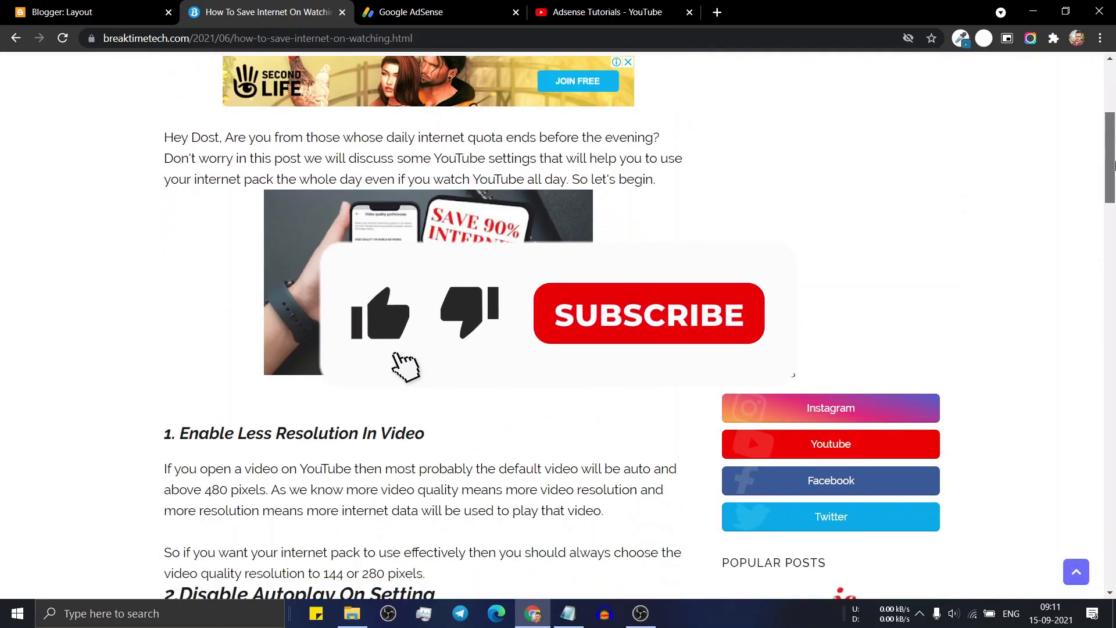
pyautogui.moveTo(1113, 166); pyautogui.dragTo(1104, 560)
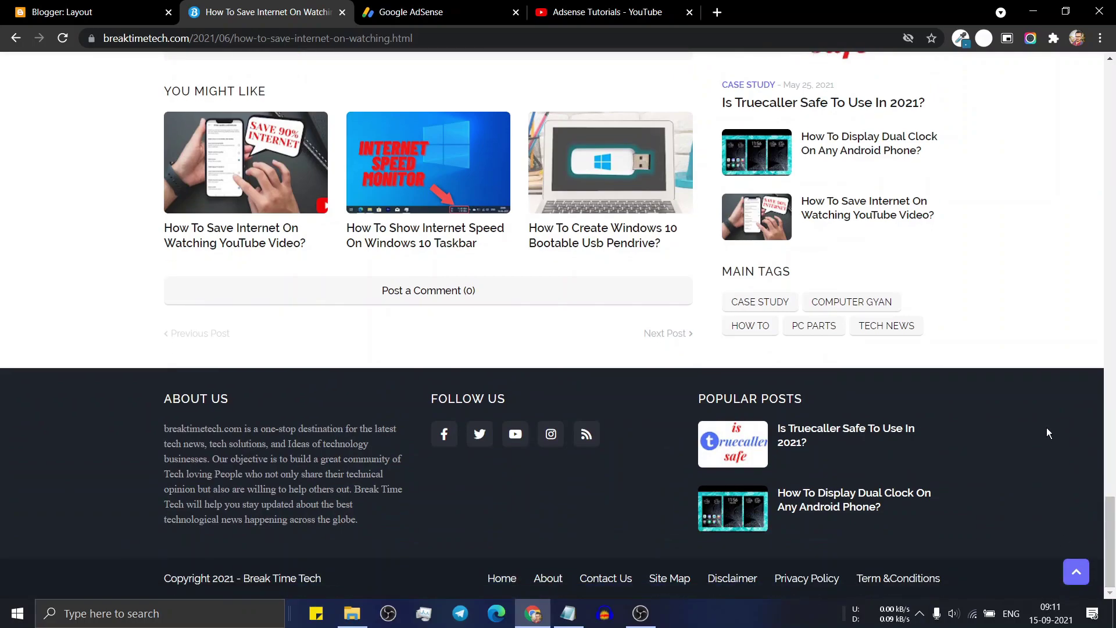
pyautogui.moveTo(1111, 534); pyautogui.dragTo(1115, 90)
pyautogui.hotkey('ctrl', '4')
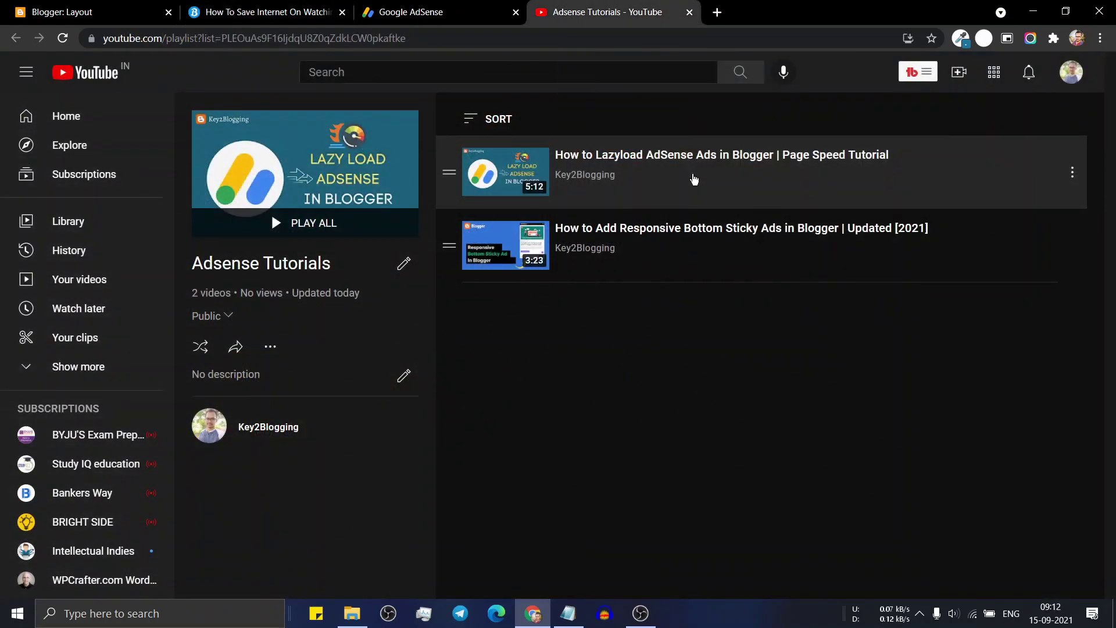